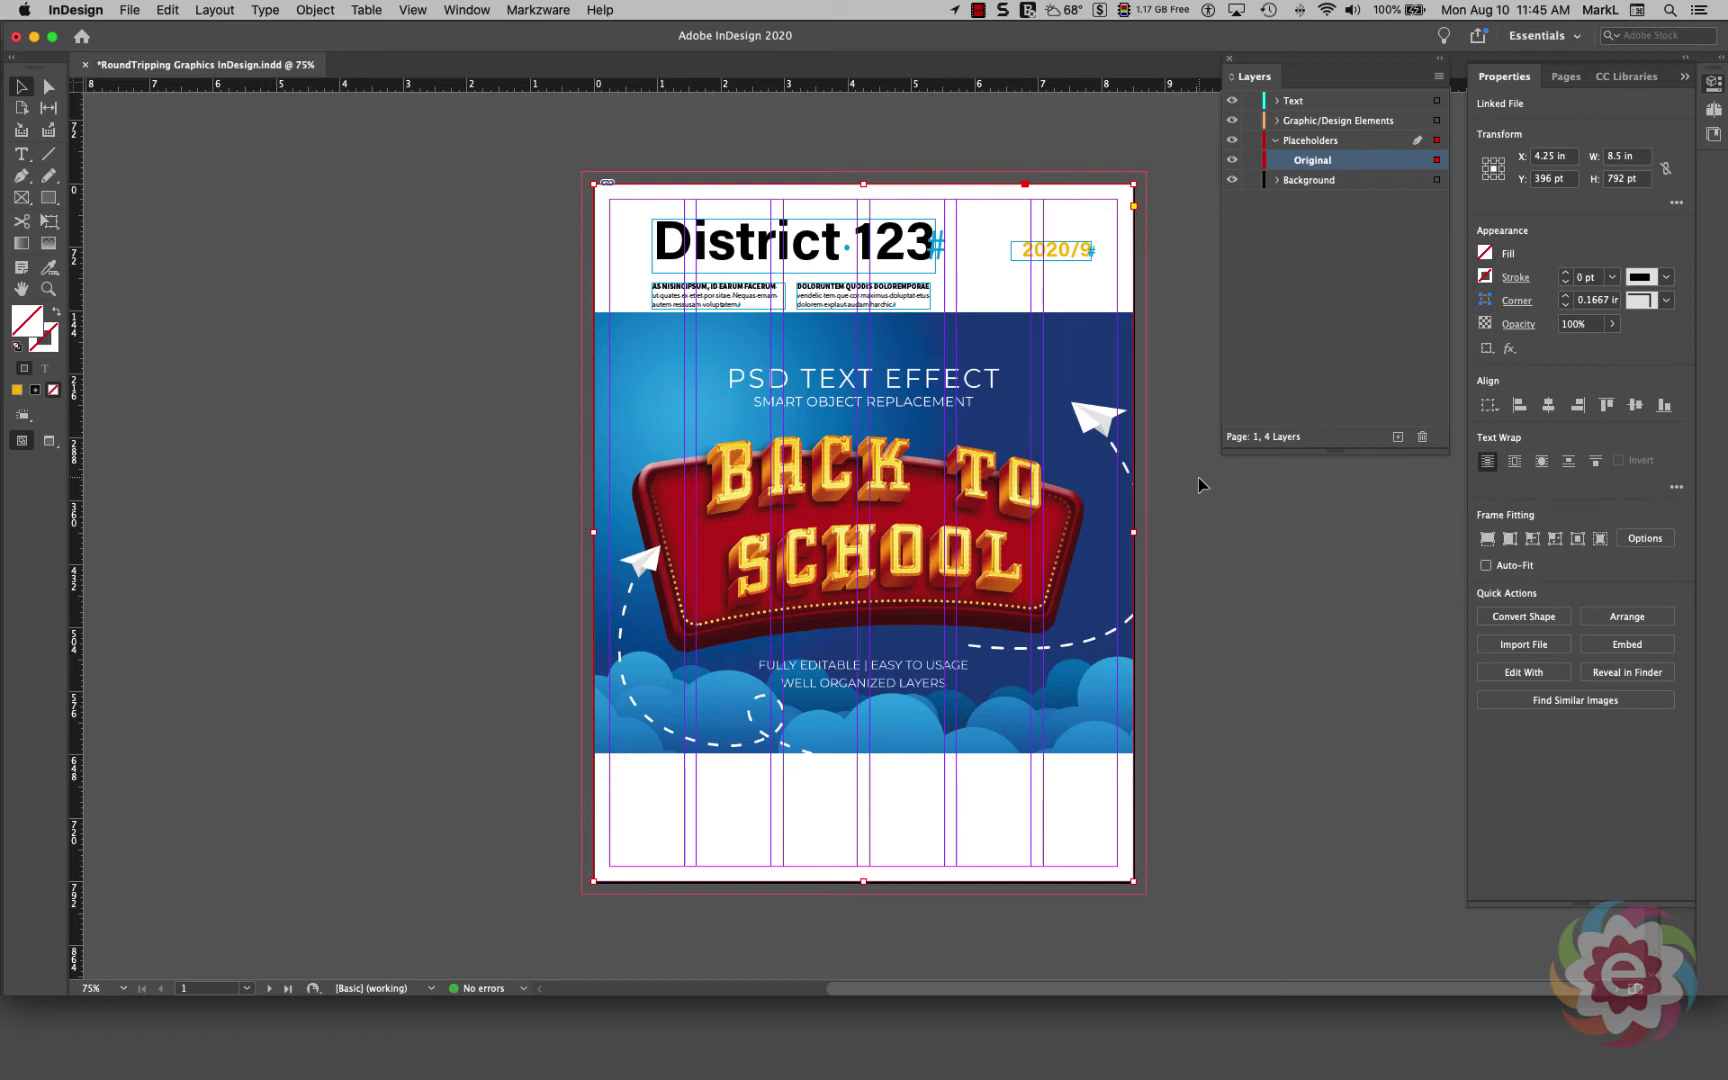
- Select the placed Back to School graphic on the page and open it for editing with Adobe Photoshop 2020
left_click(863, 535)
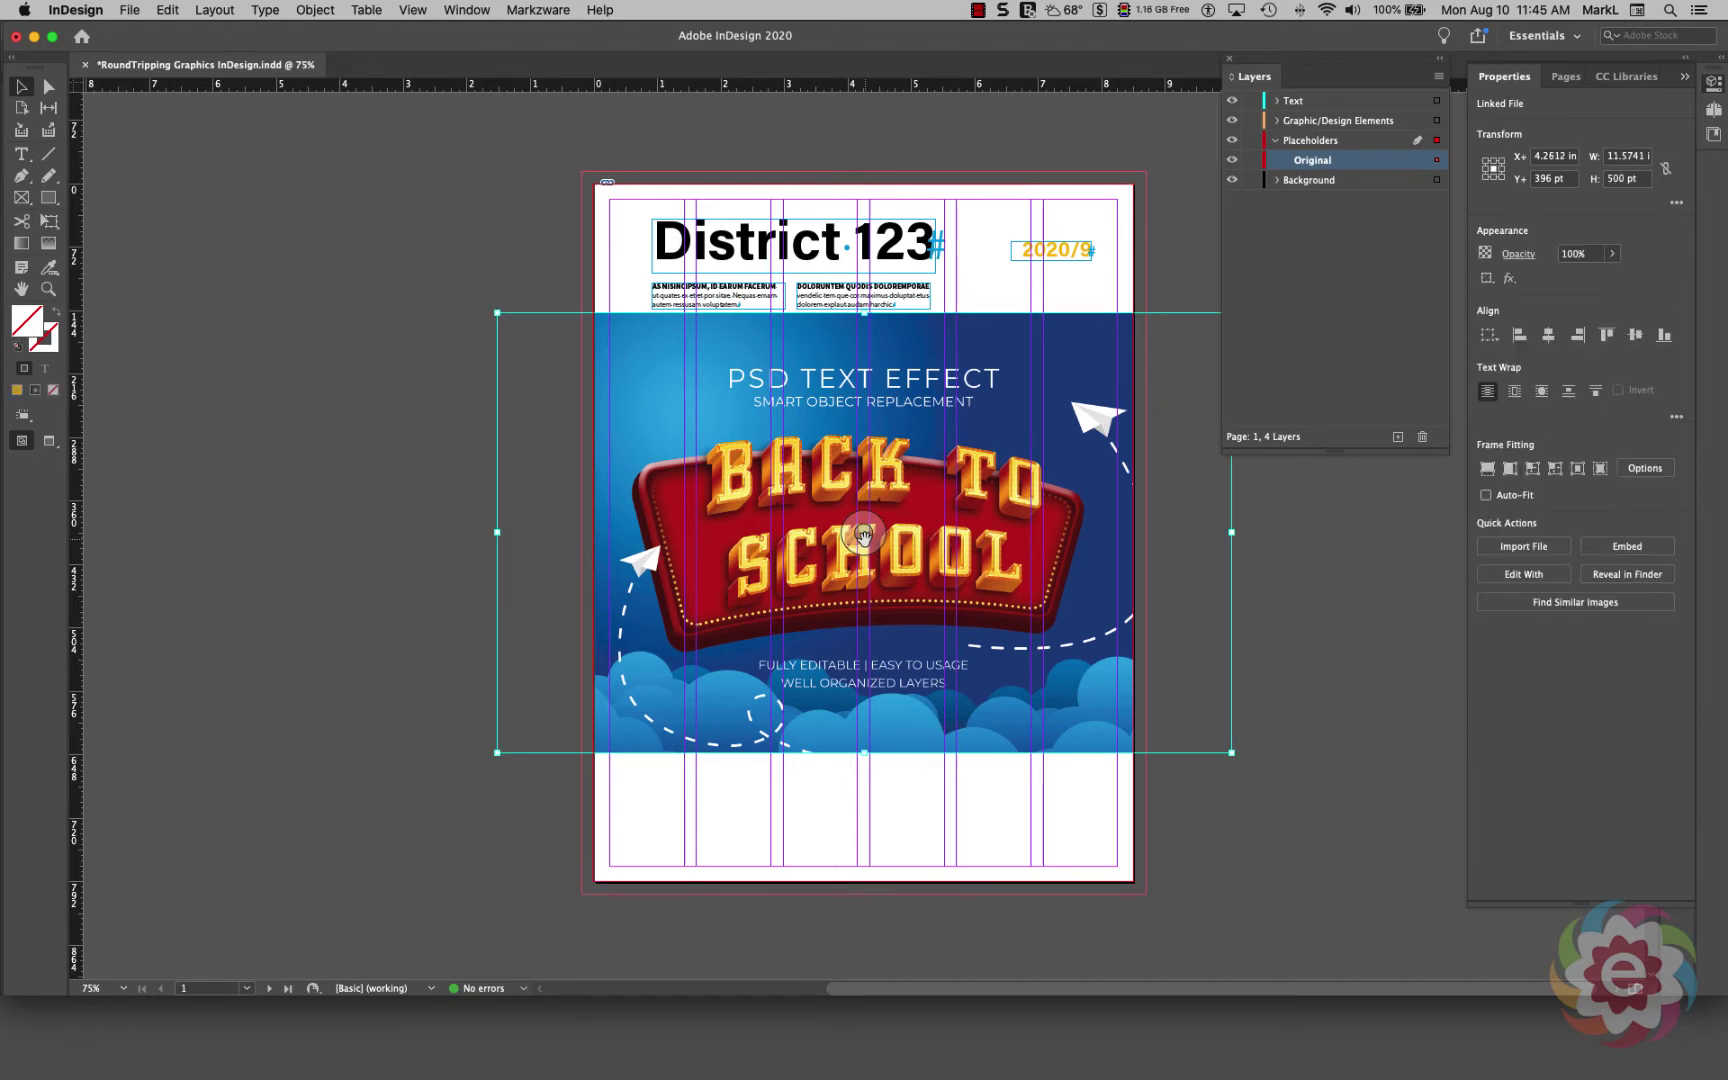
right_click(862, 539)
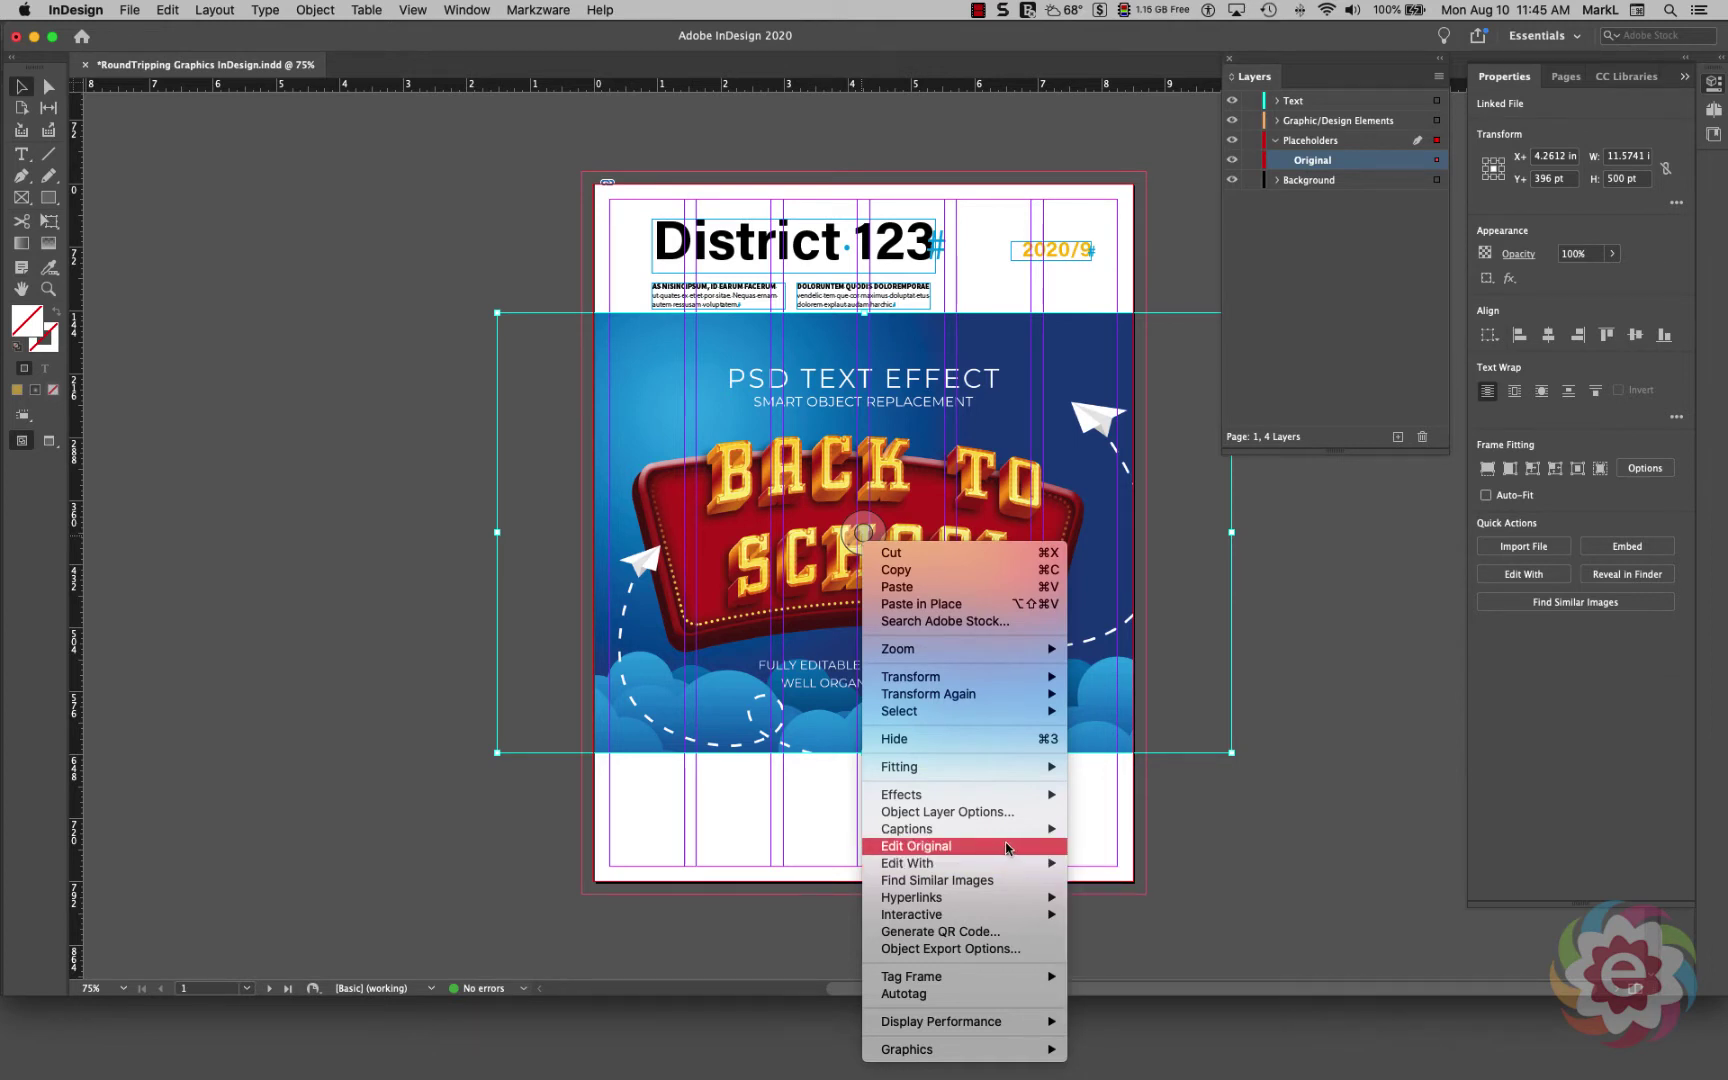
mouse_move(994, 861)
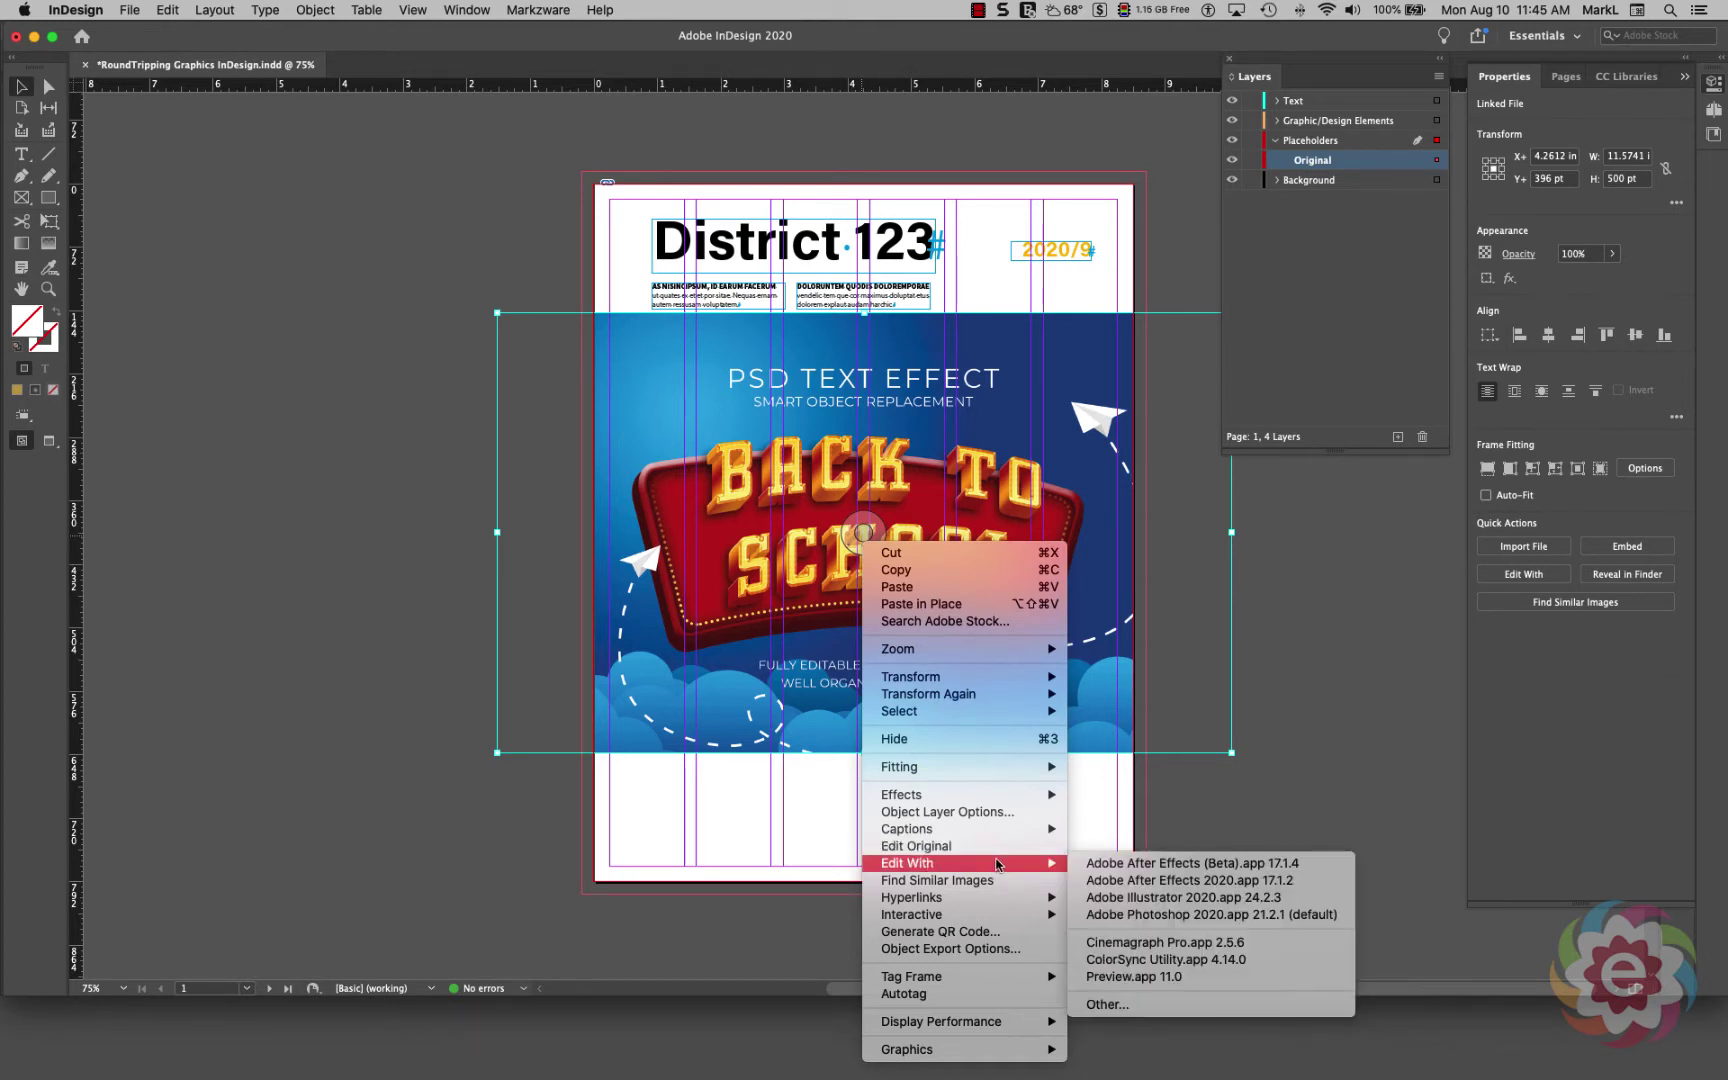
left_click(1313, 915)
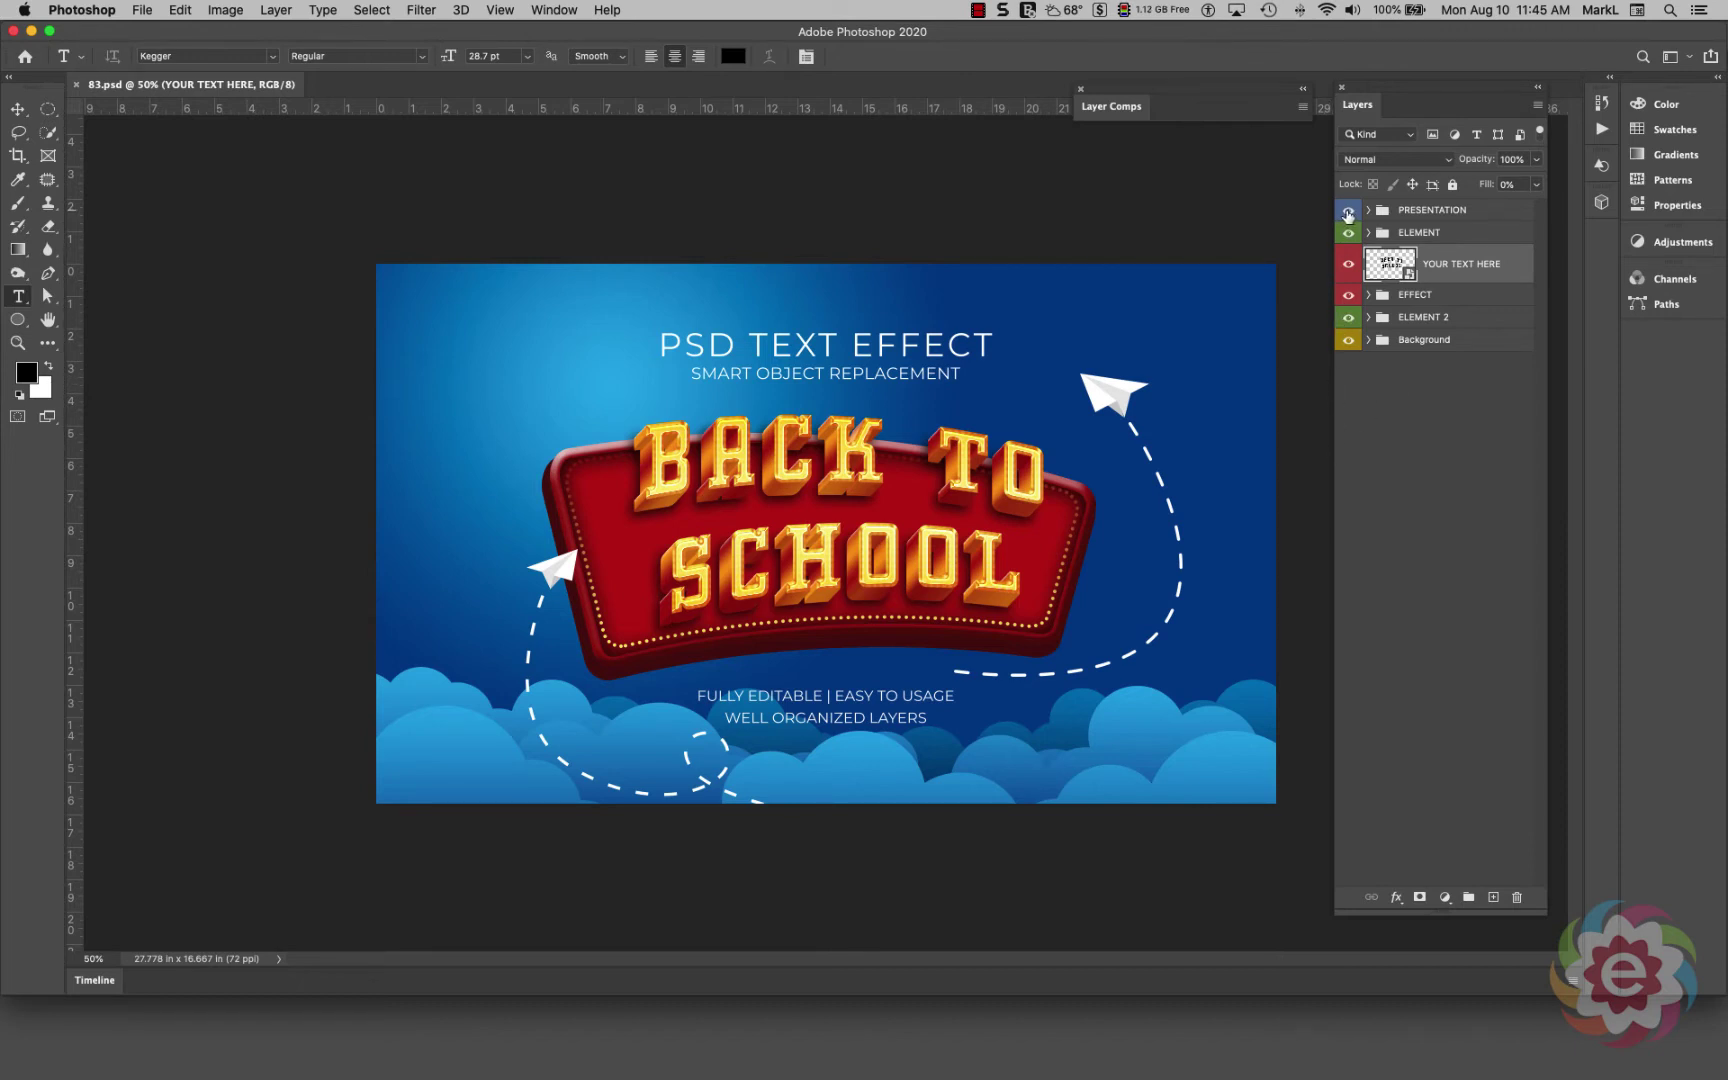
- Hide every layer and group in 83.psd, from PRESENTATION down to Background
left_click(1348, 213)
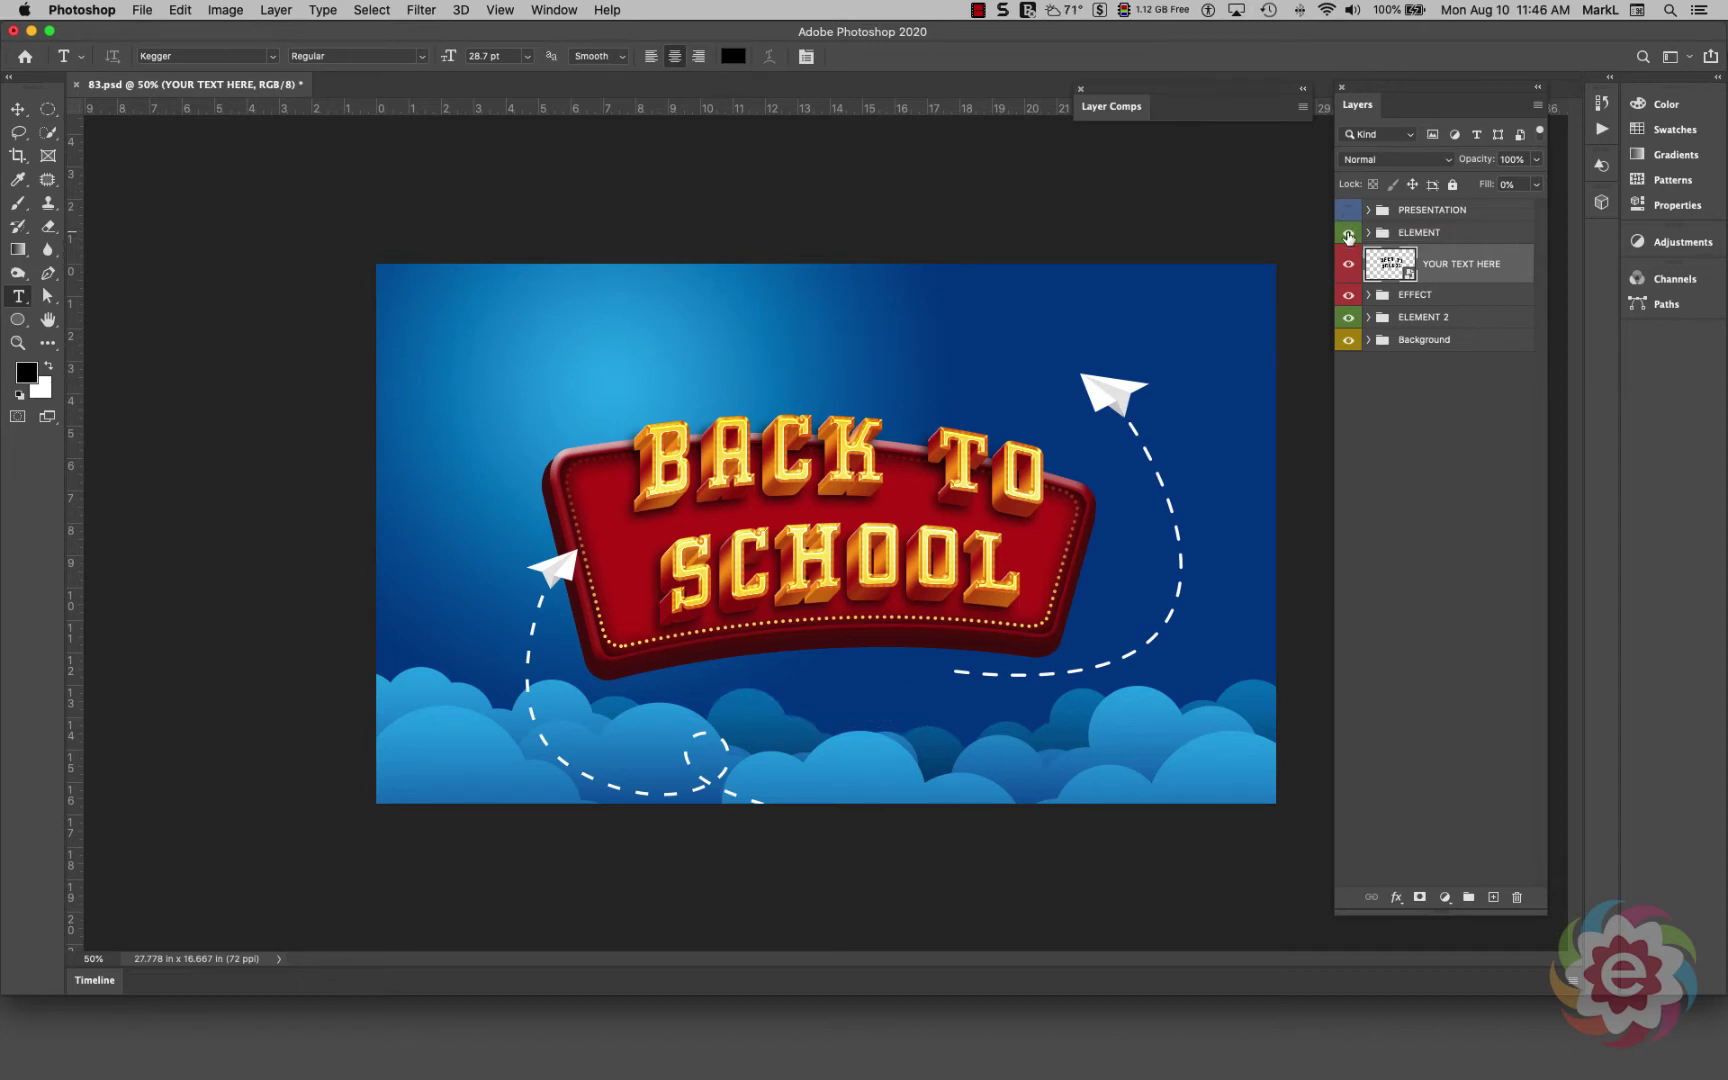
left_click_drag(1348, 237, 1350, 345)
left_click_drag(1346, 349, 1336, 370)
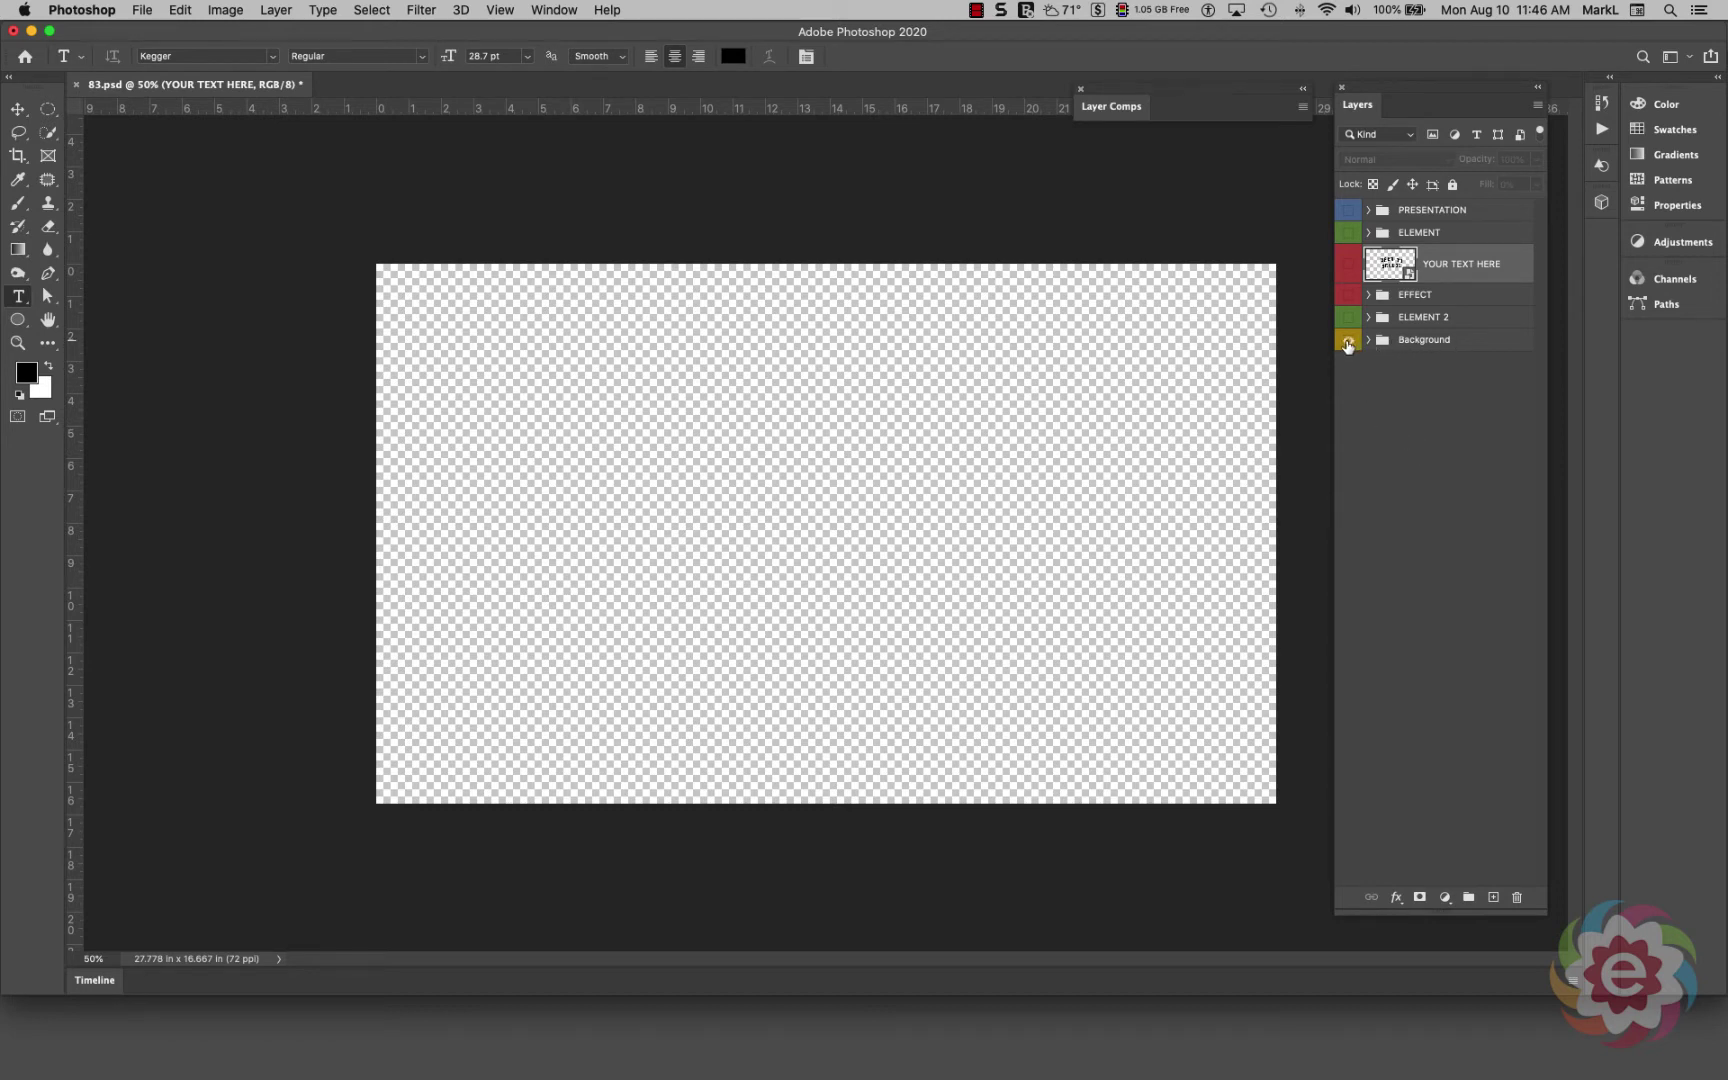
- Show the layers and groups one at a time, starting with Background and ending with PRESENTATION
left_click(1348, 343)
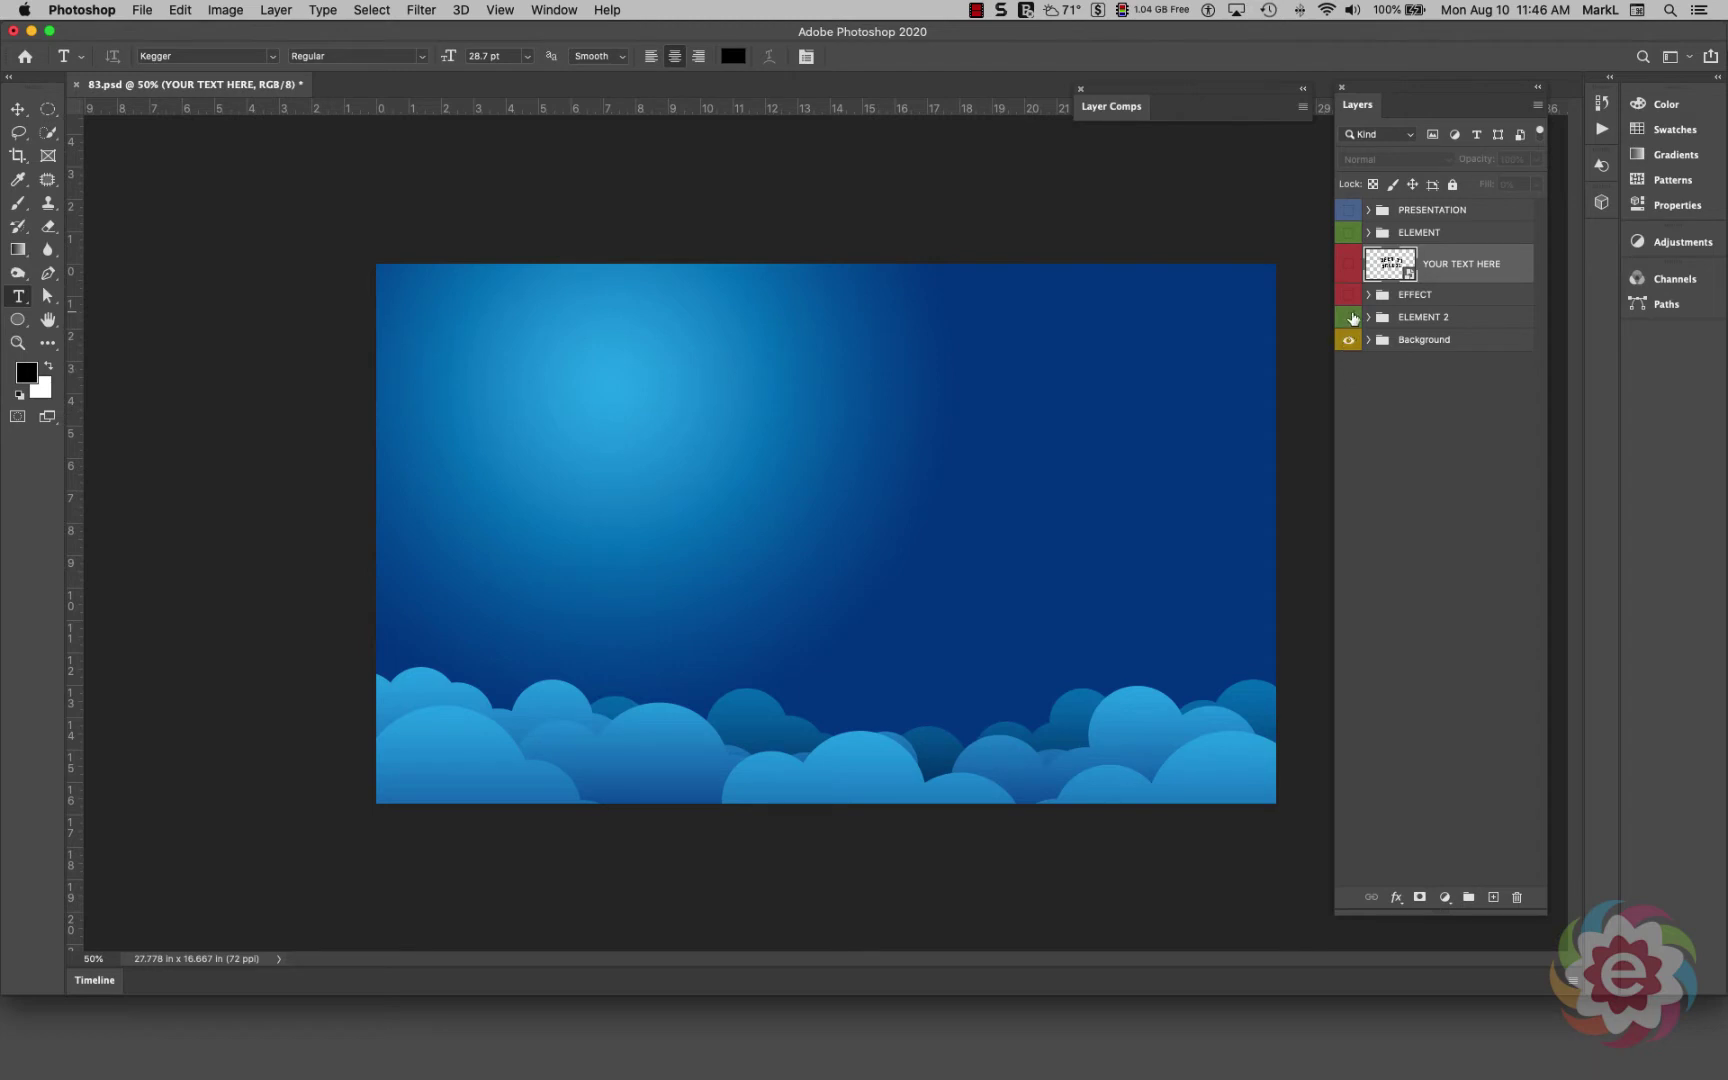
left_click(1349, 319)
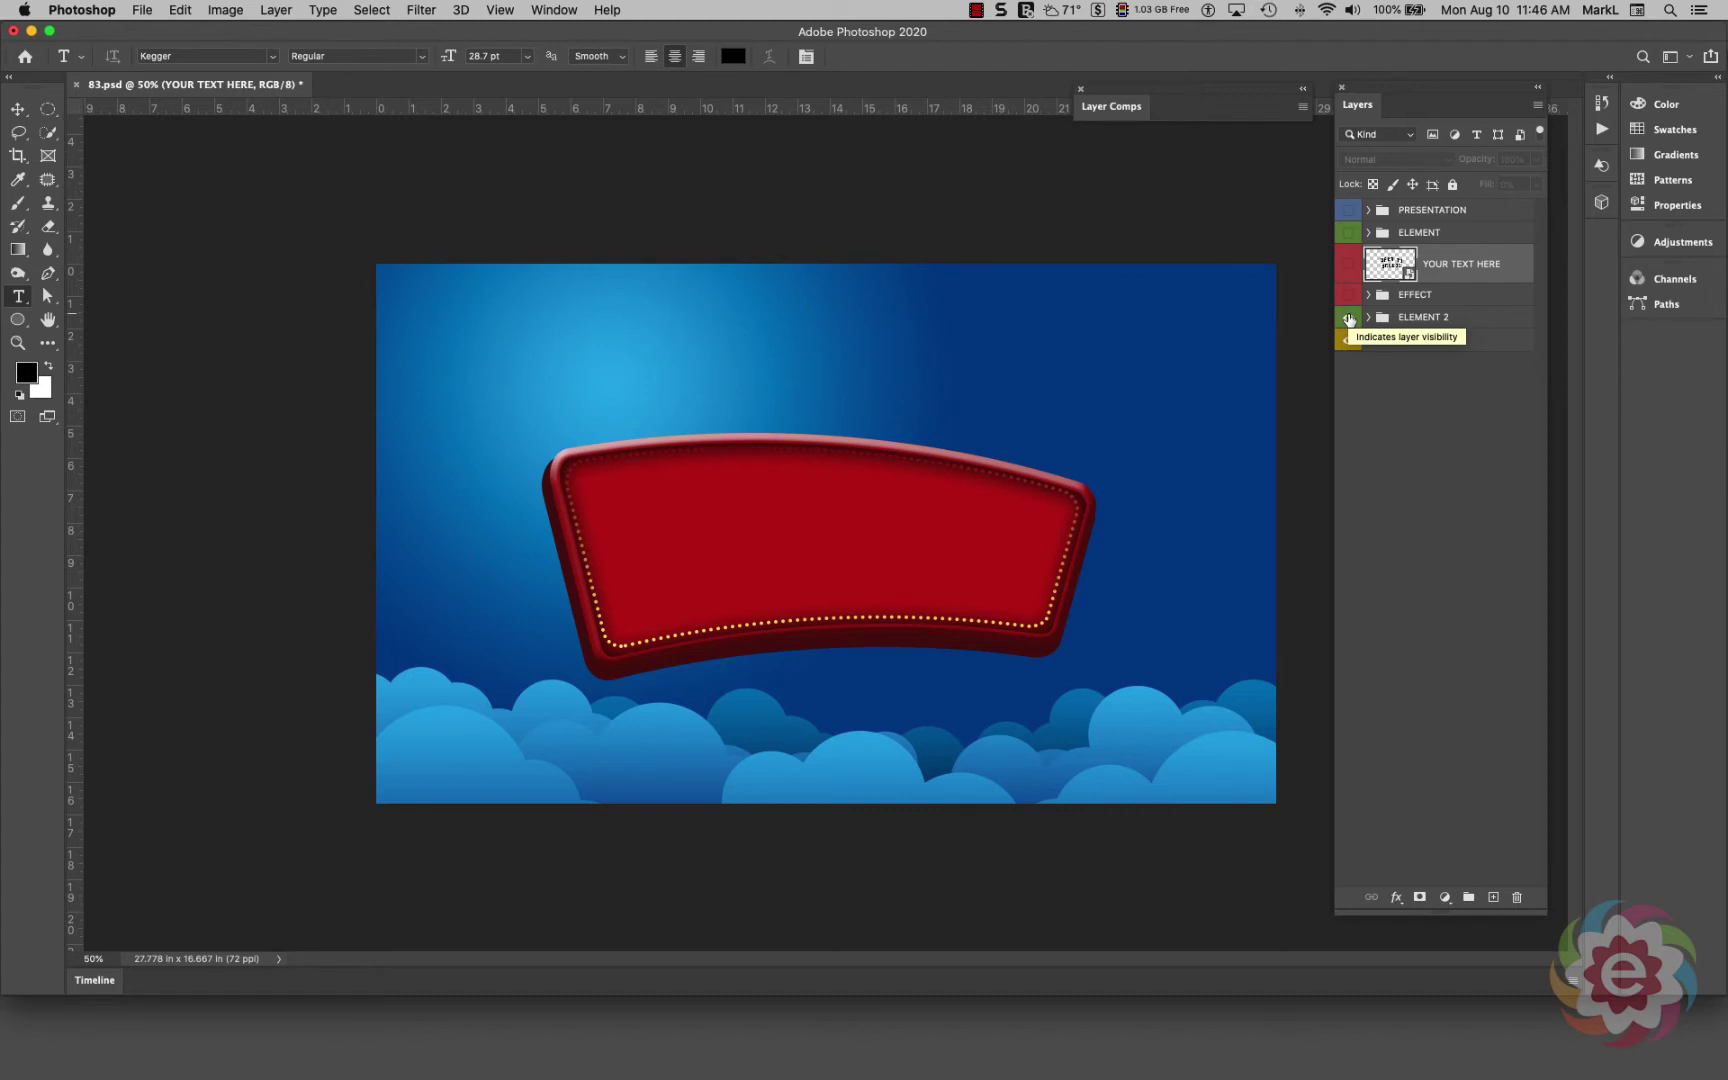
left_click(1350, 296)
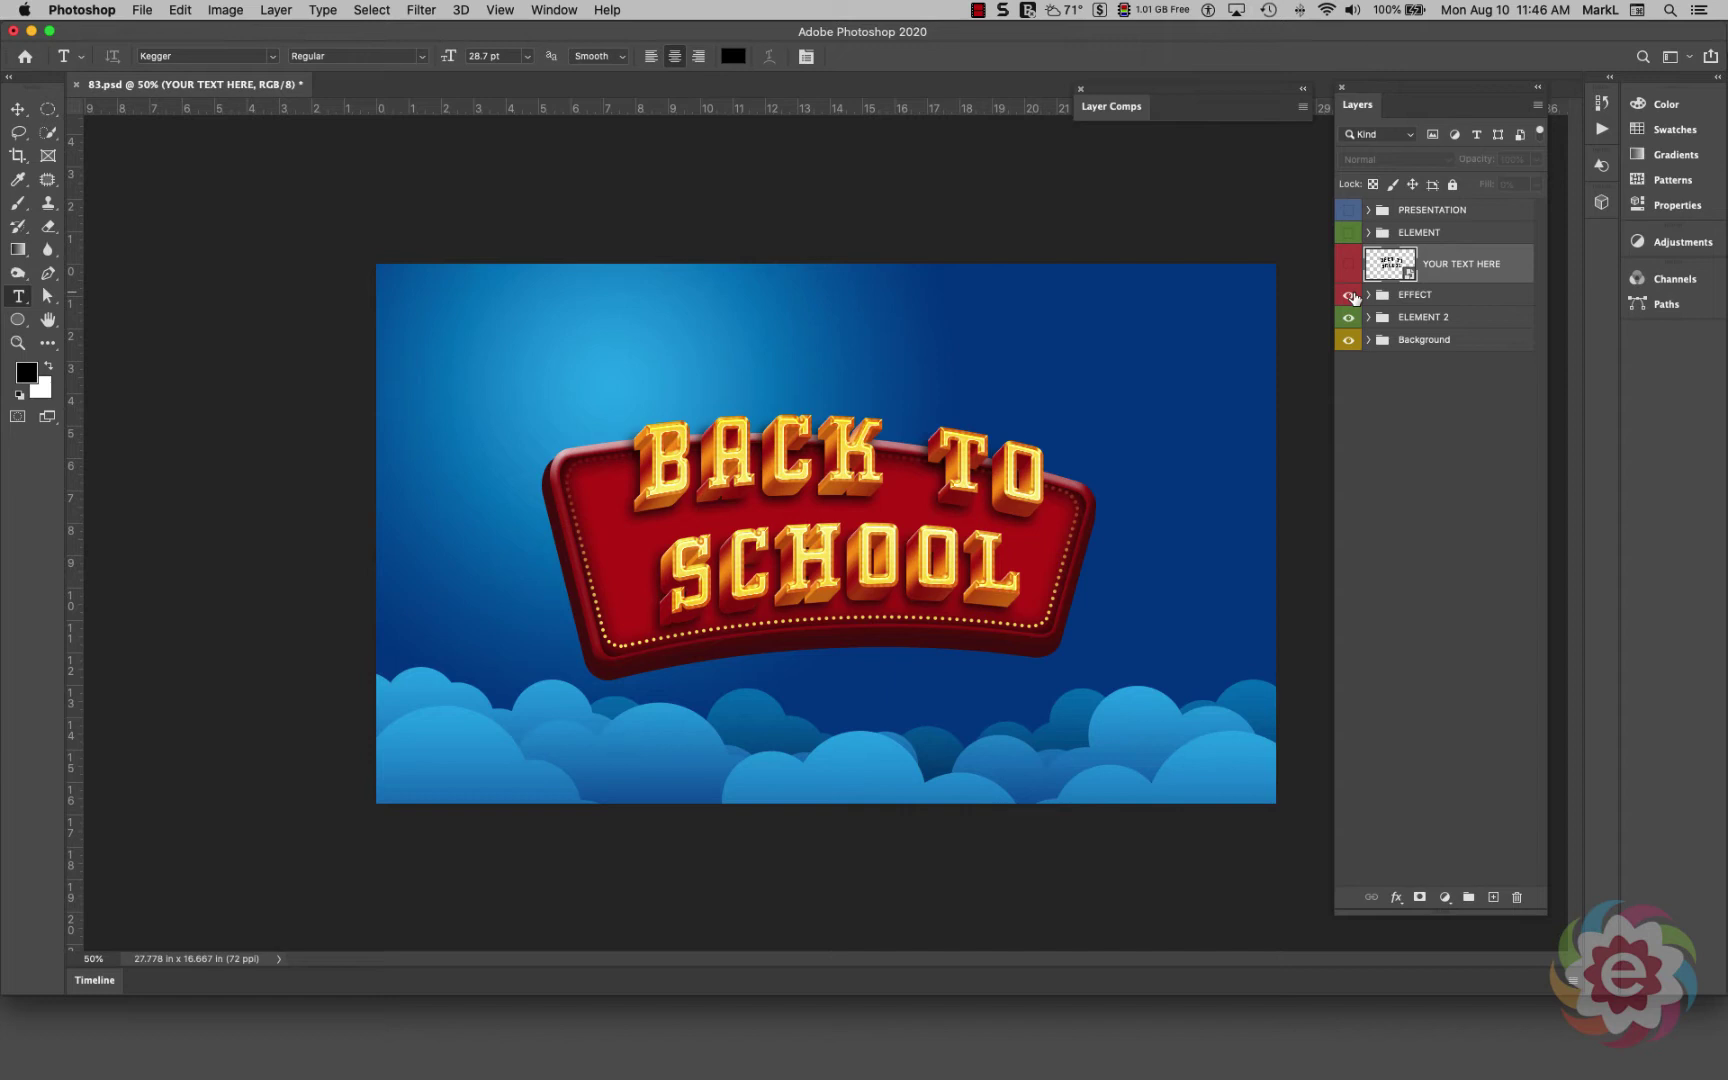
left_click(1347, 267)
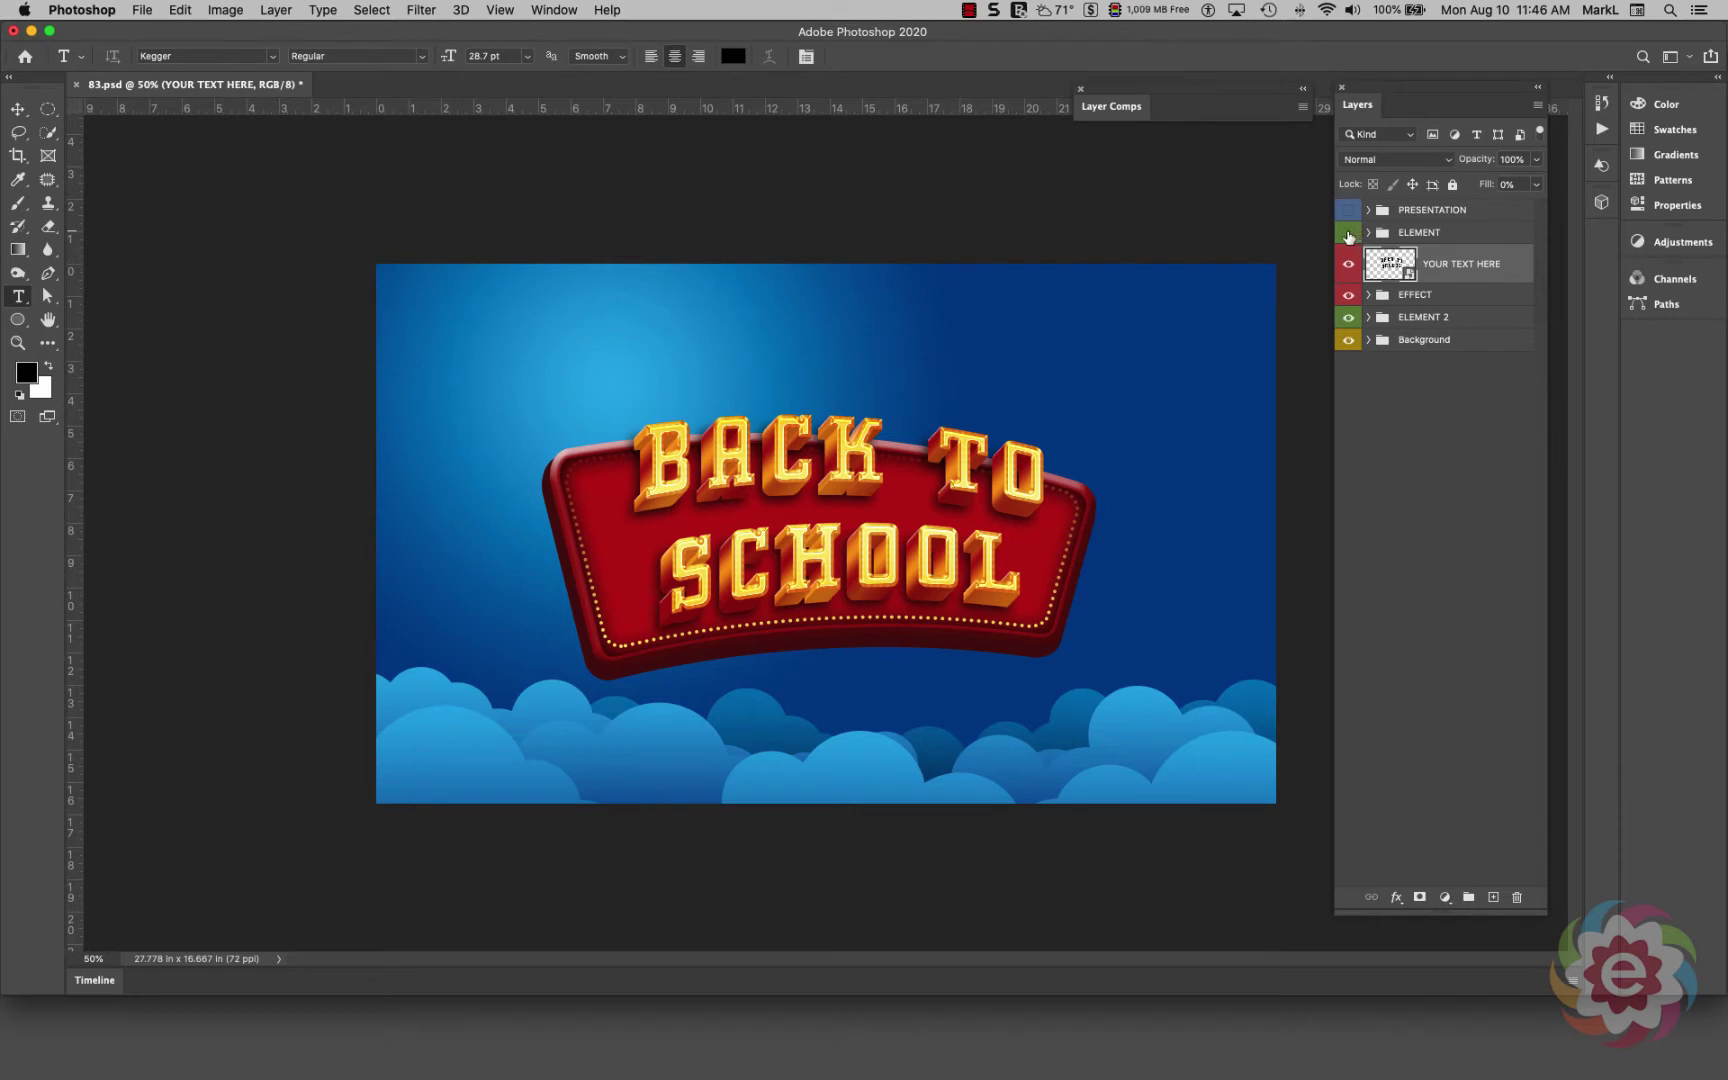
left_click(1348, 233)
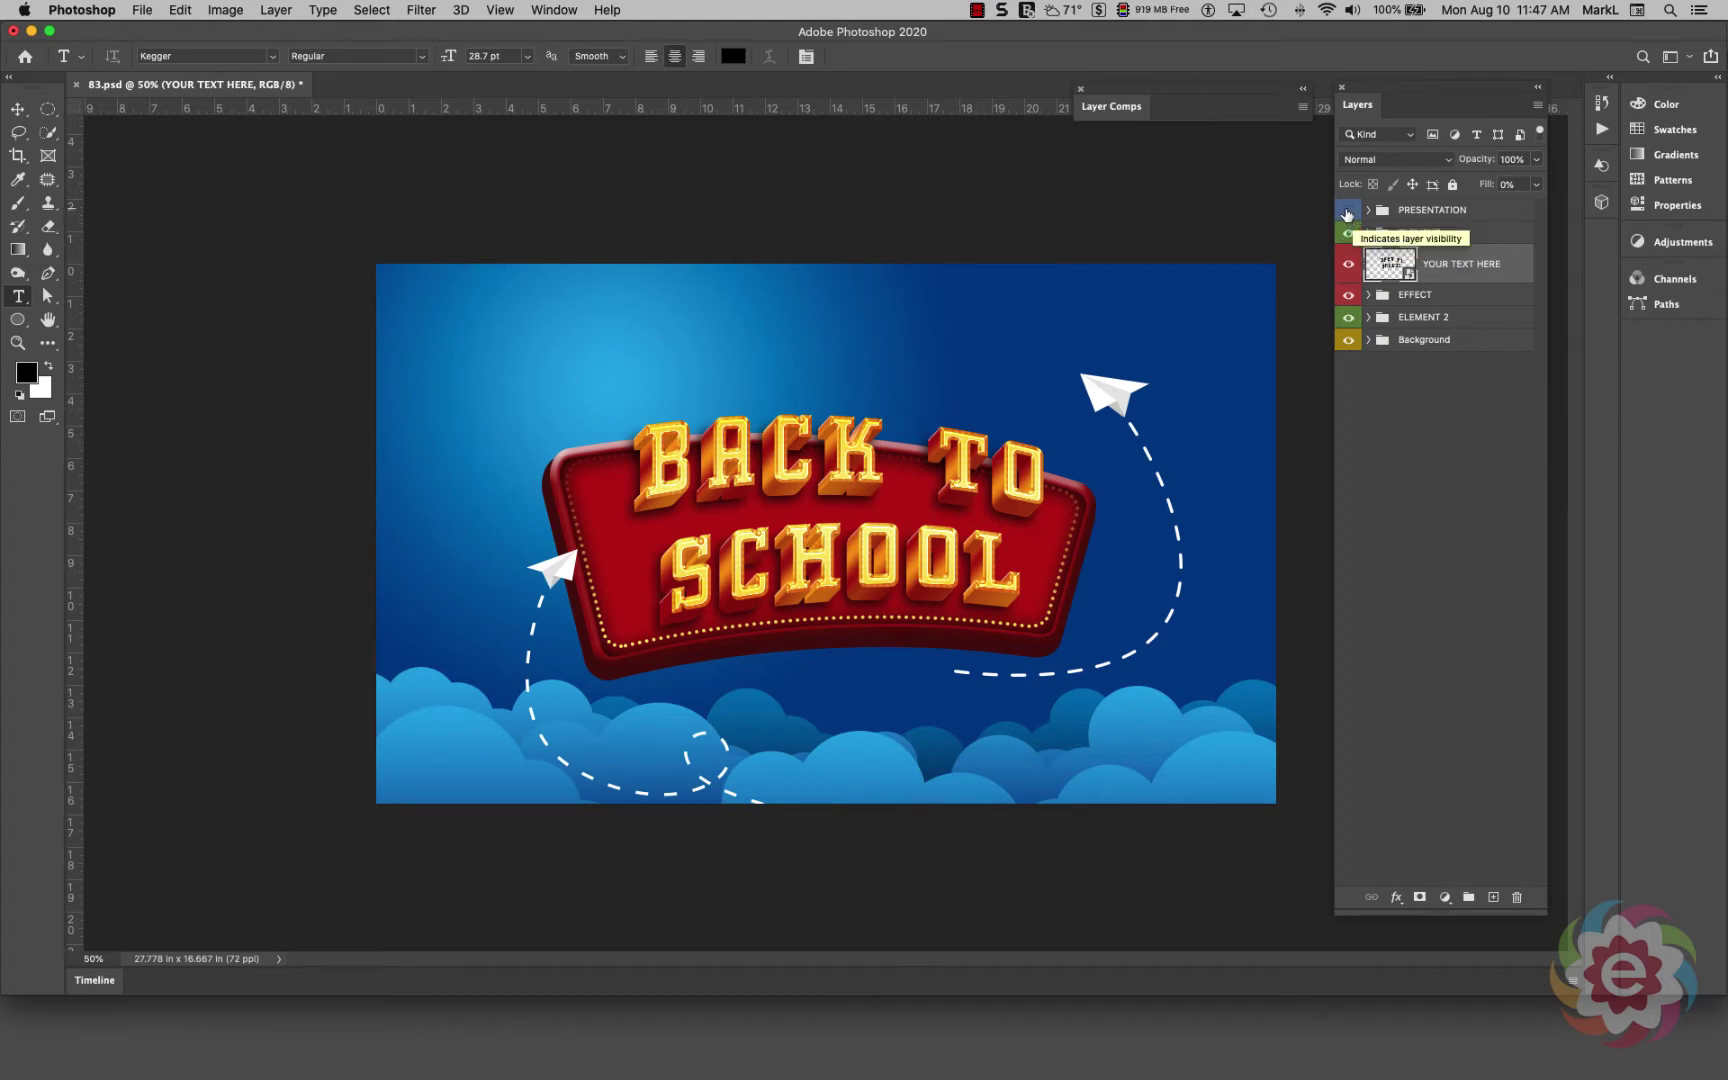
left_click(1348, 211)
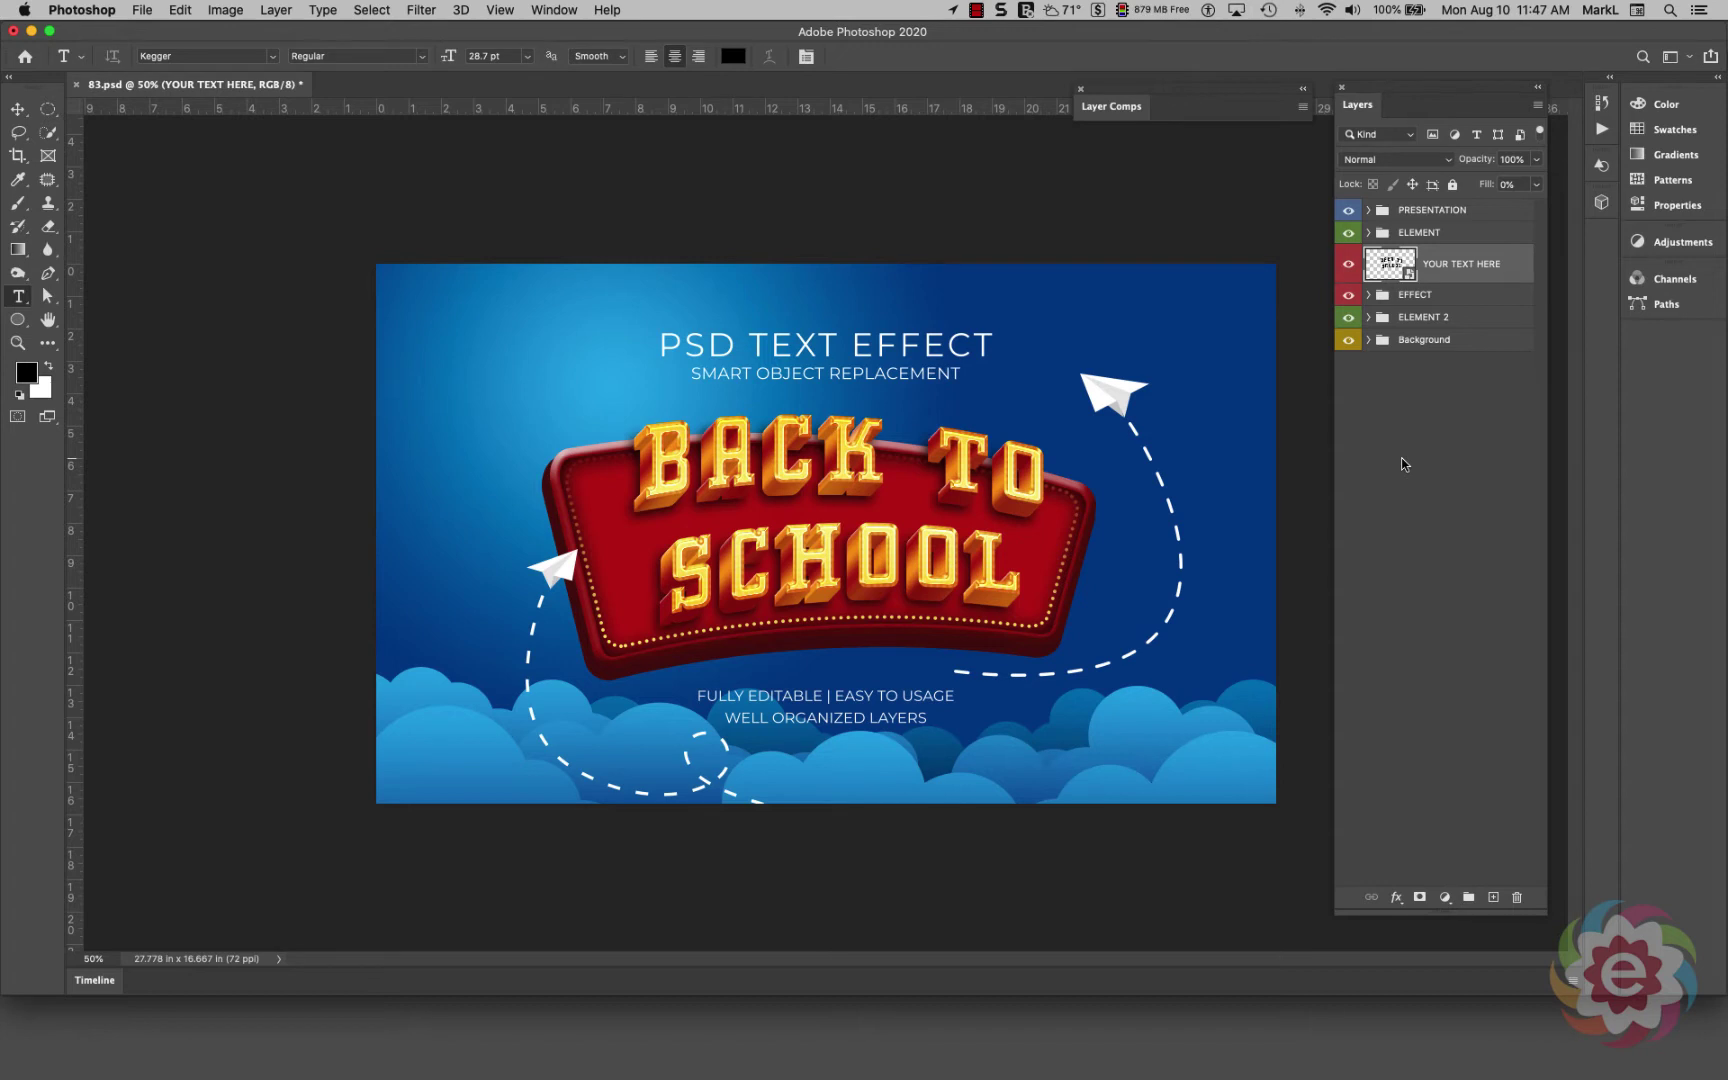
- Switch back to InDesign, open Object Layer Options for the placed graphic, and move the dialog clear of the artwork
key("super+Tab")
key("super+Tab")
key("super+Tab")
key("super+Tab")
key("super+Tab")
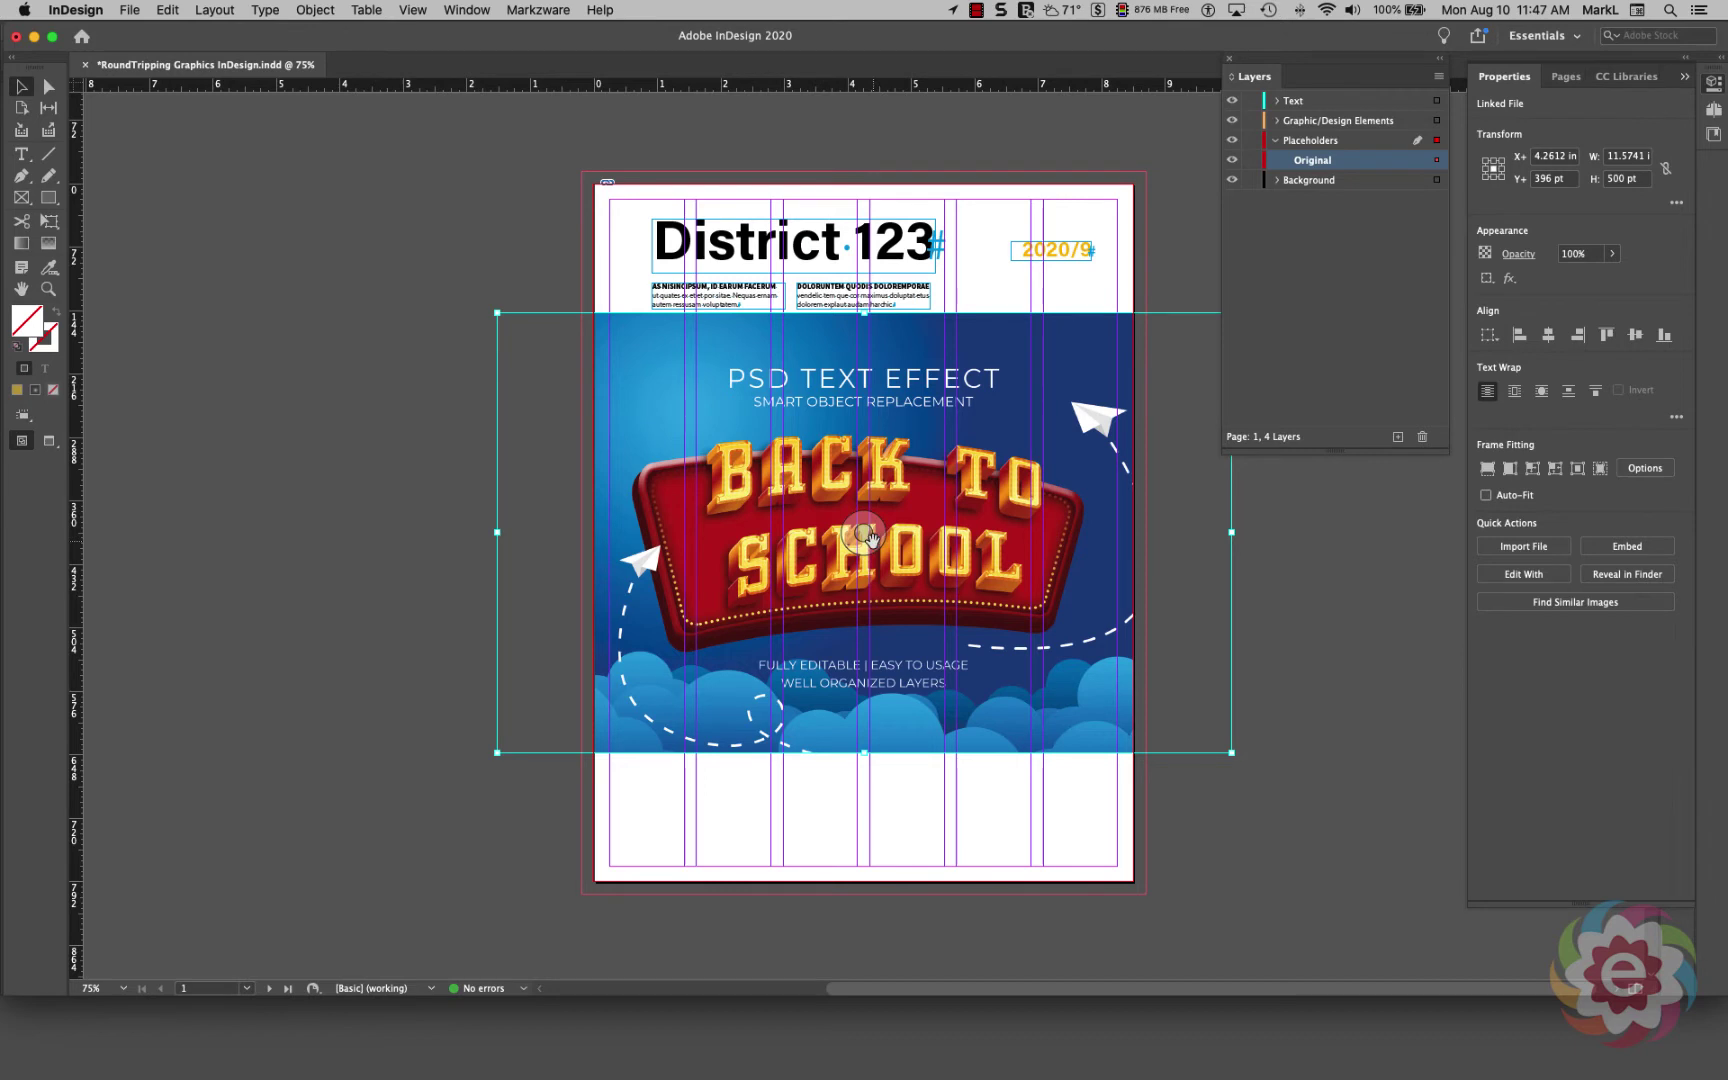
left_click(303, 8)
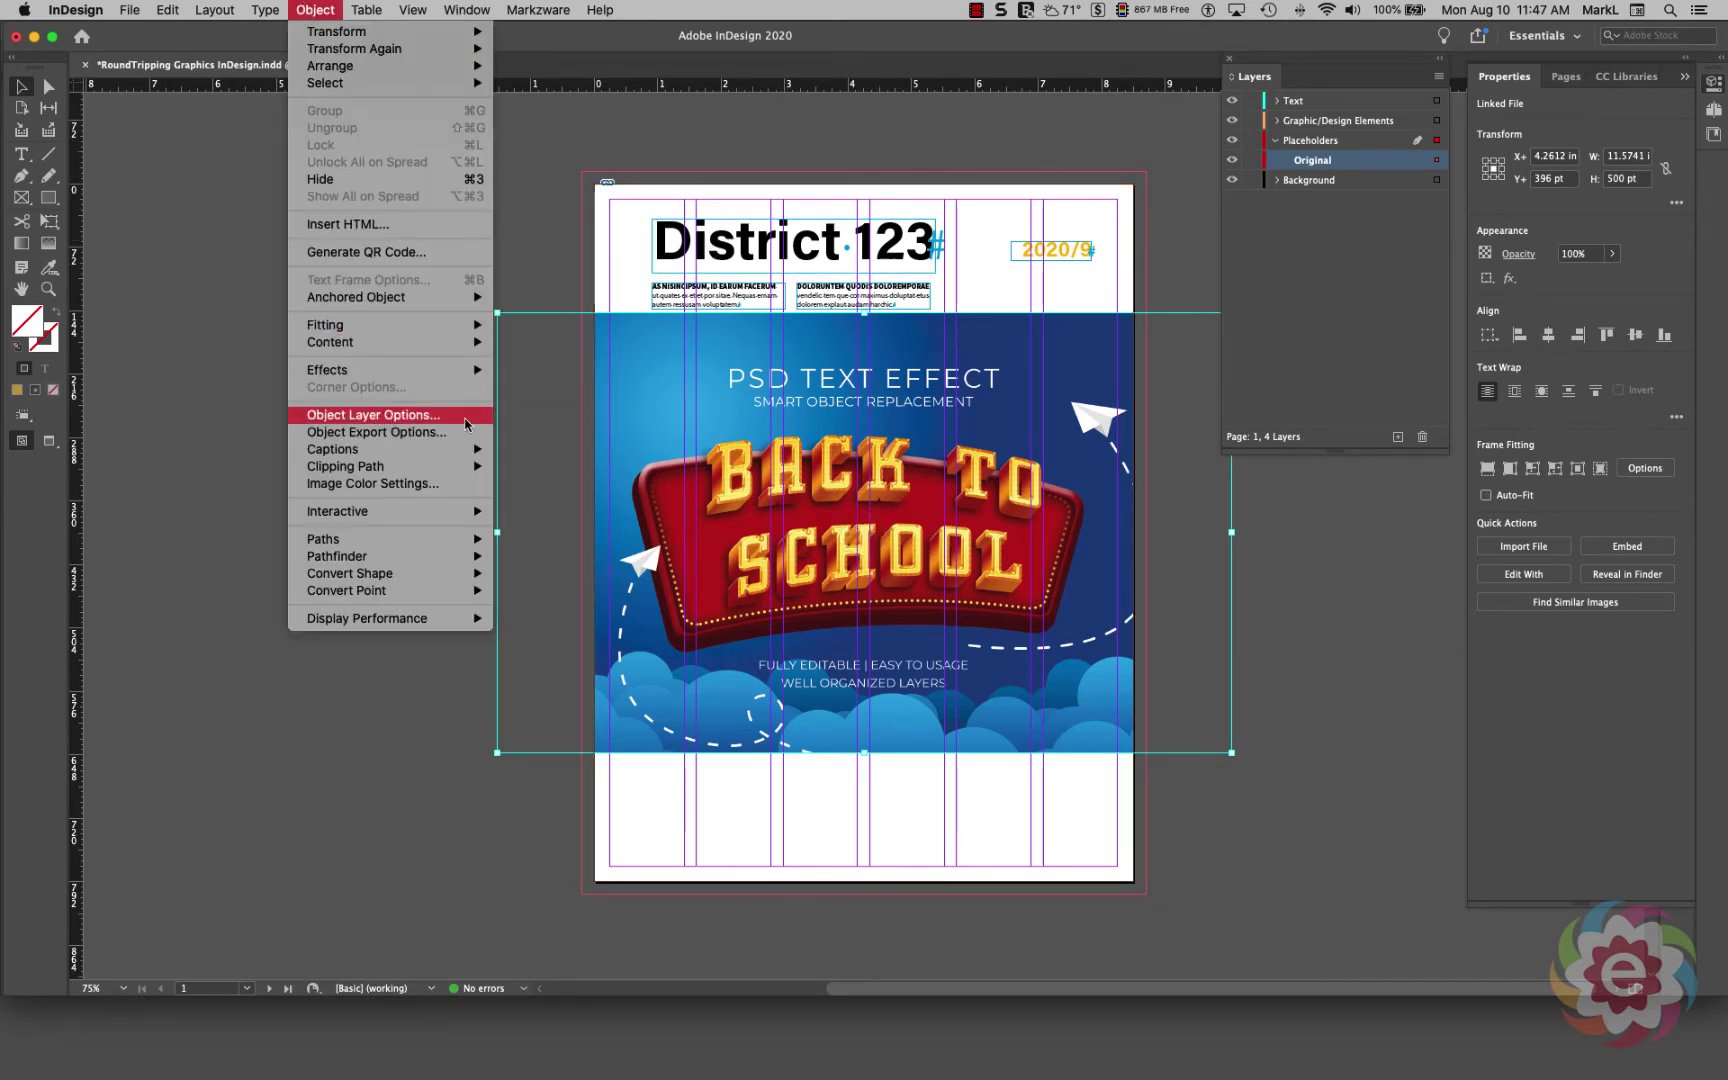
left_click(466, 424)
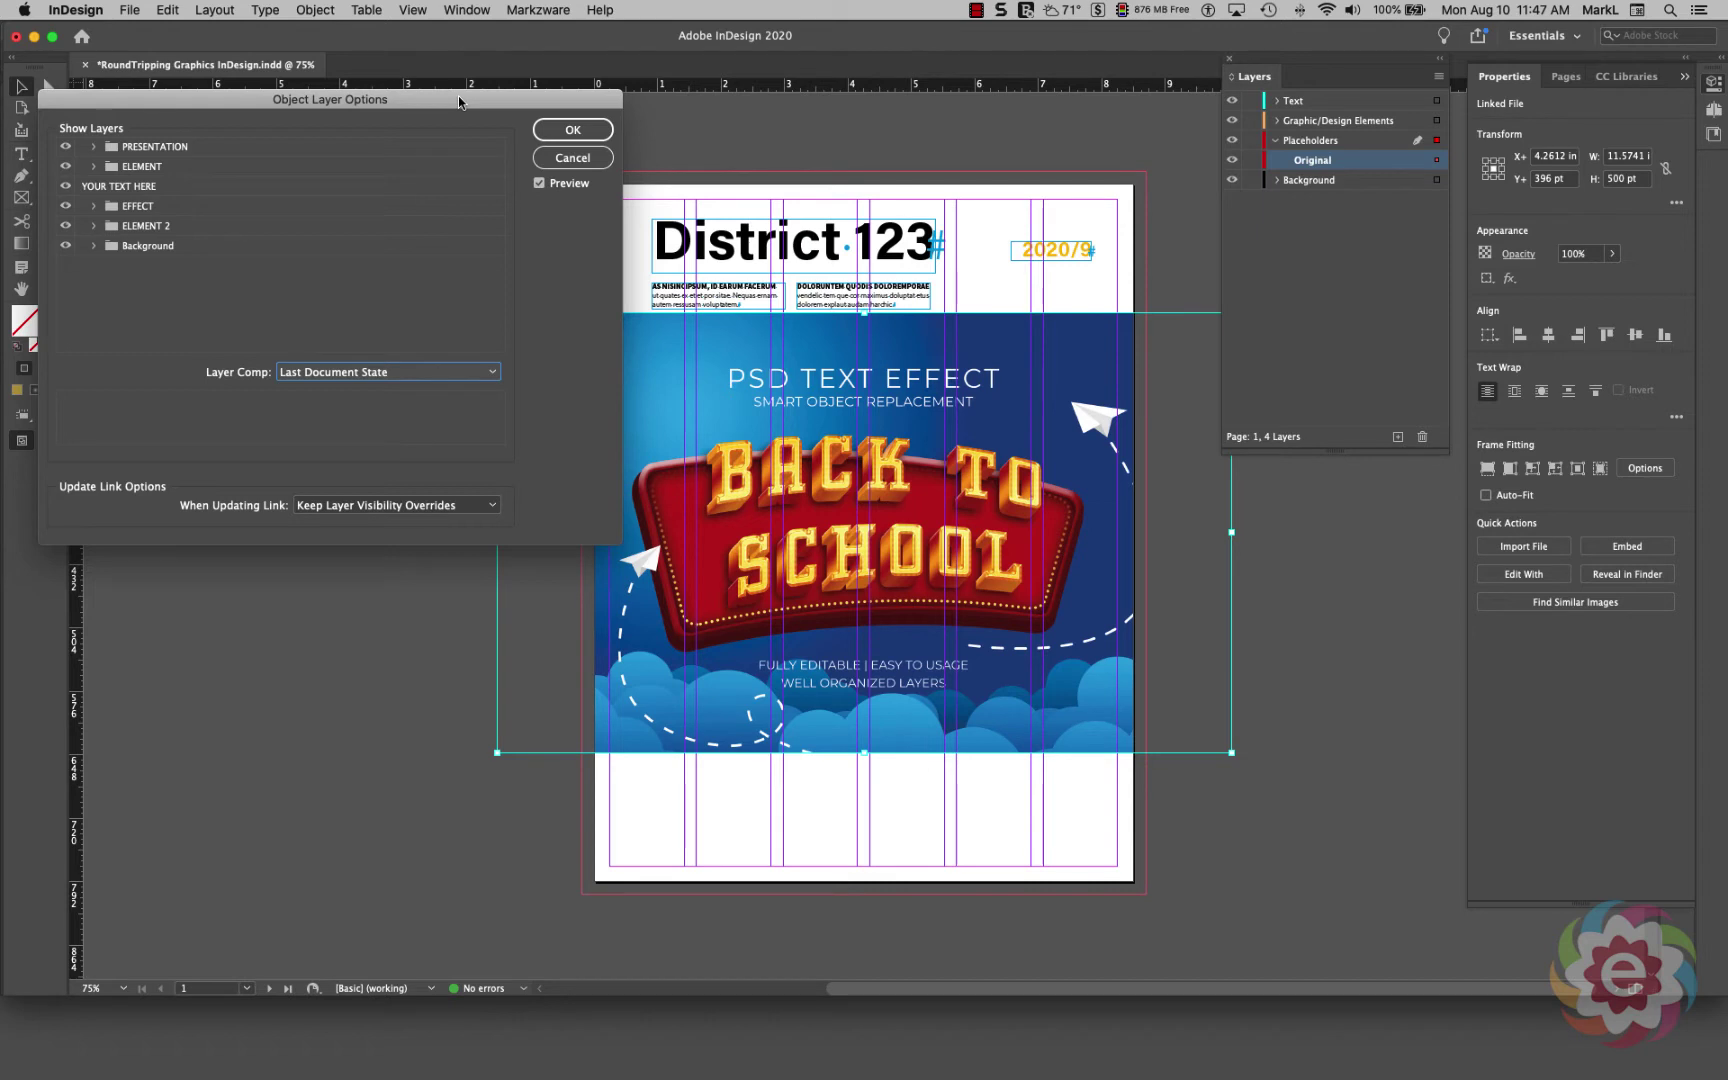
left_click_drag(455, 103, 1550, 258)
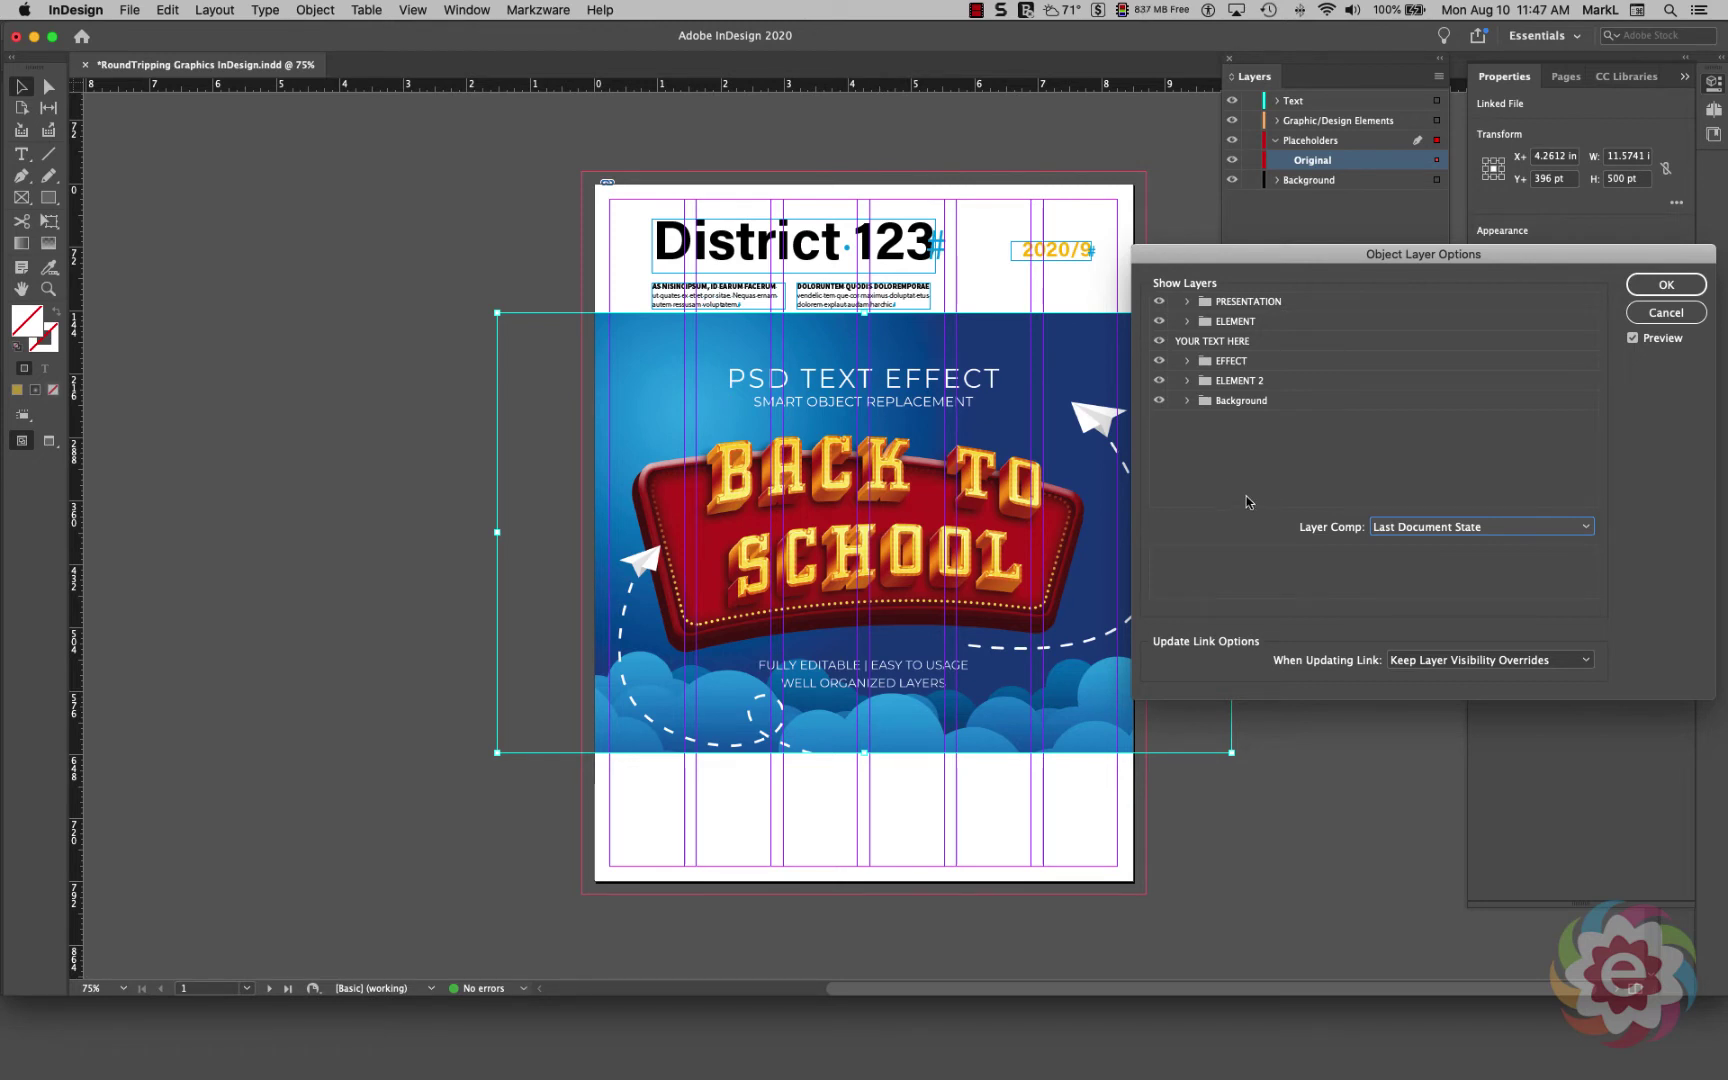
- Hide the graphic's PRESENTATION group, and switch its Background group off and on again with the preview active
left_click(1160, 302)
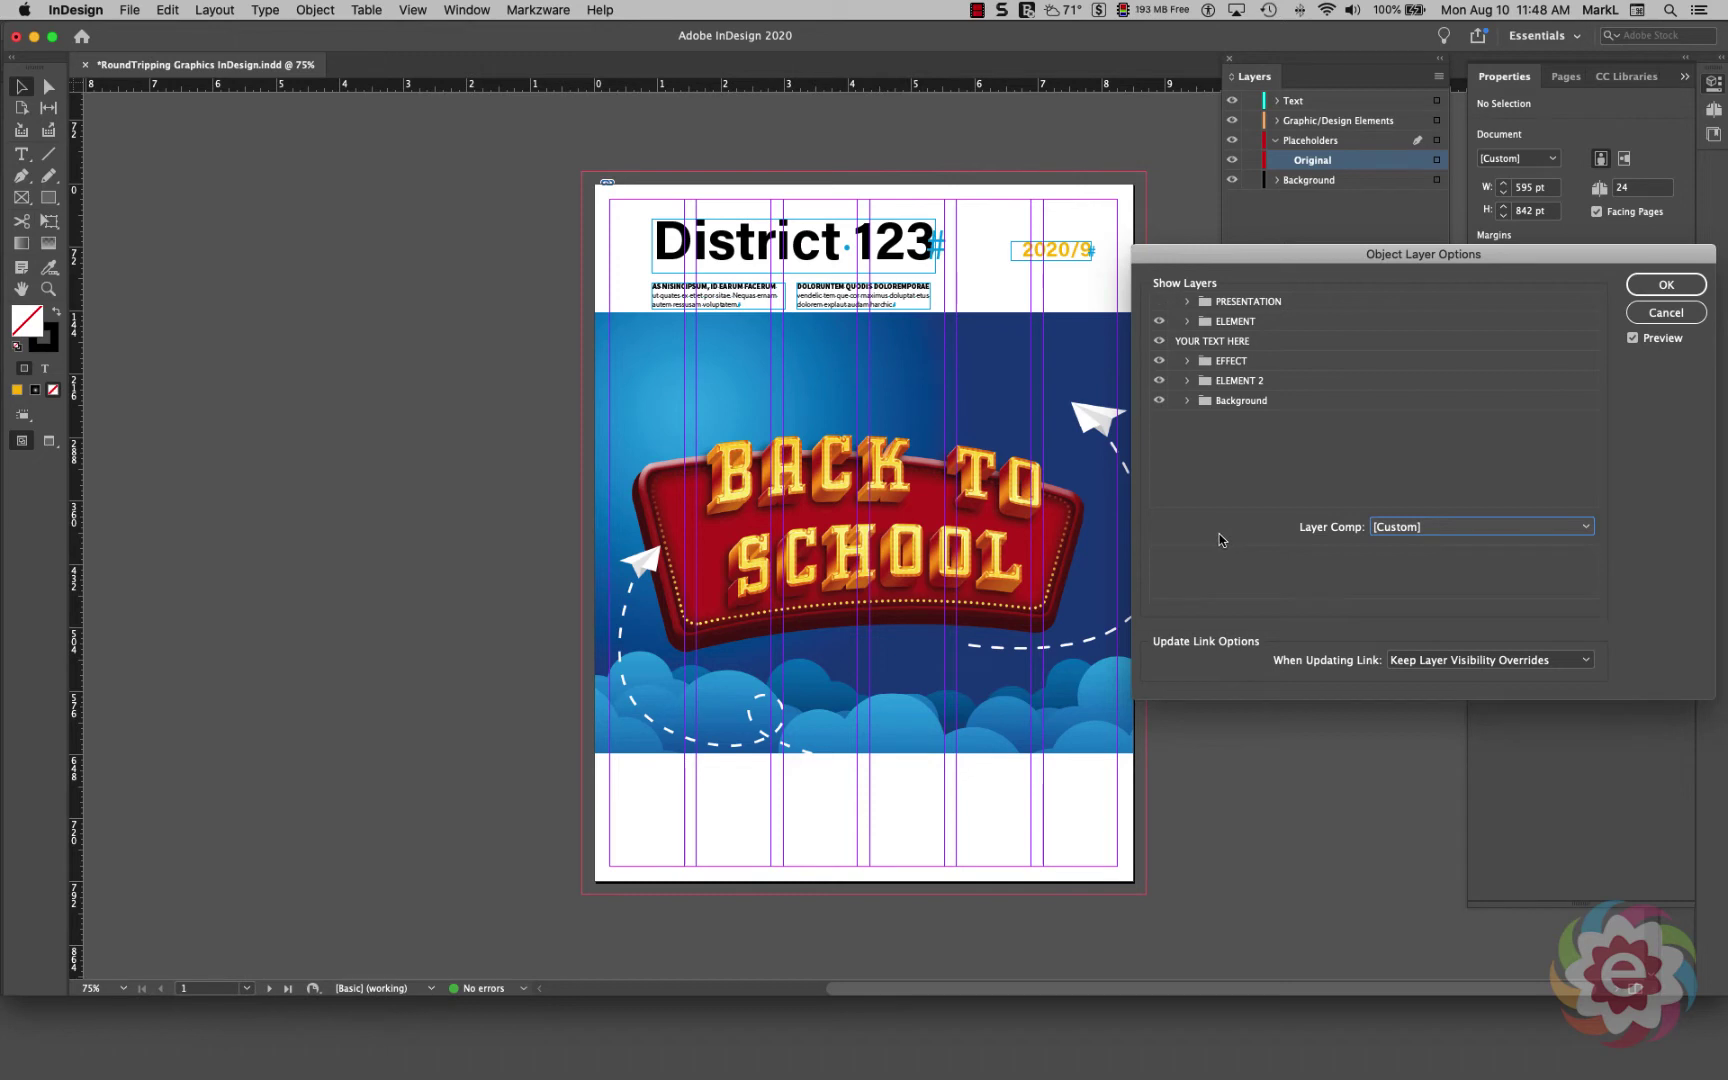
left_click(1159, 402)
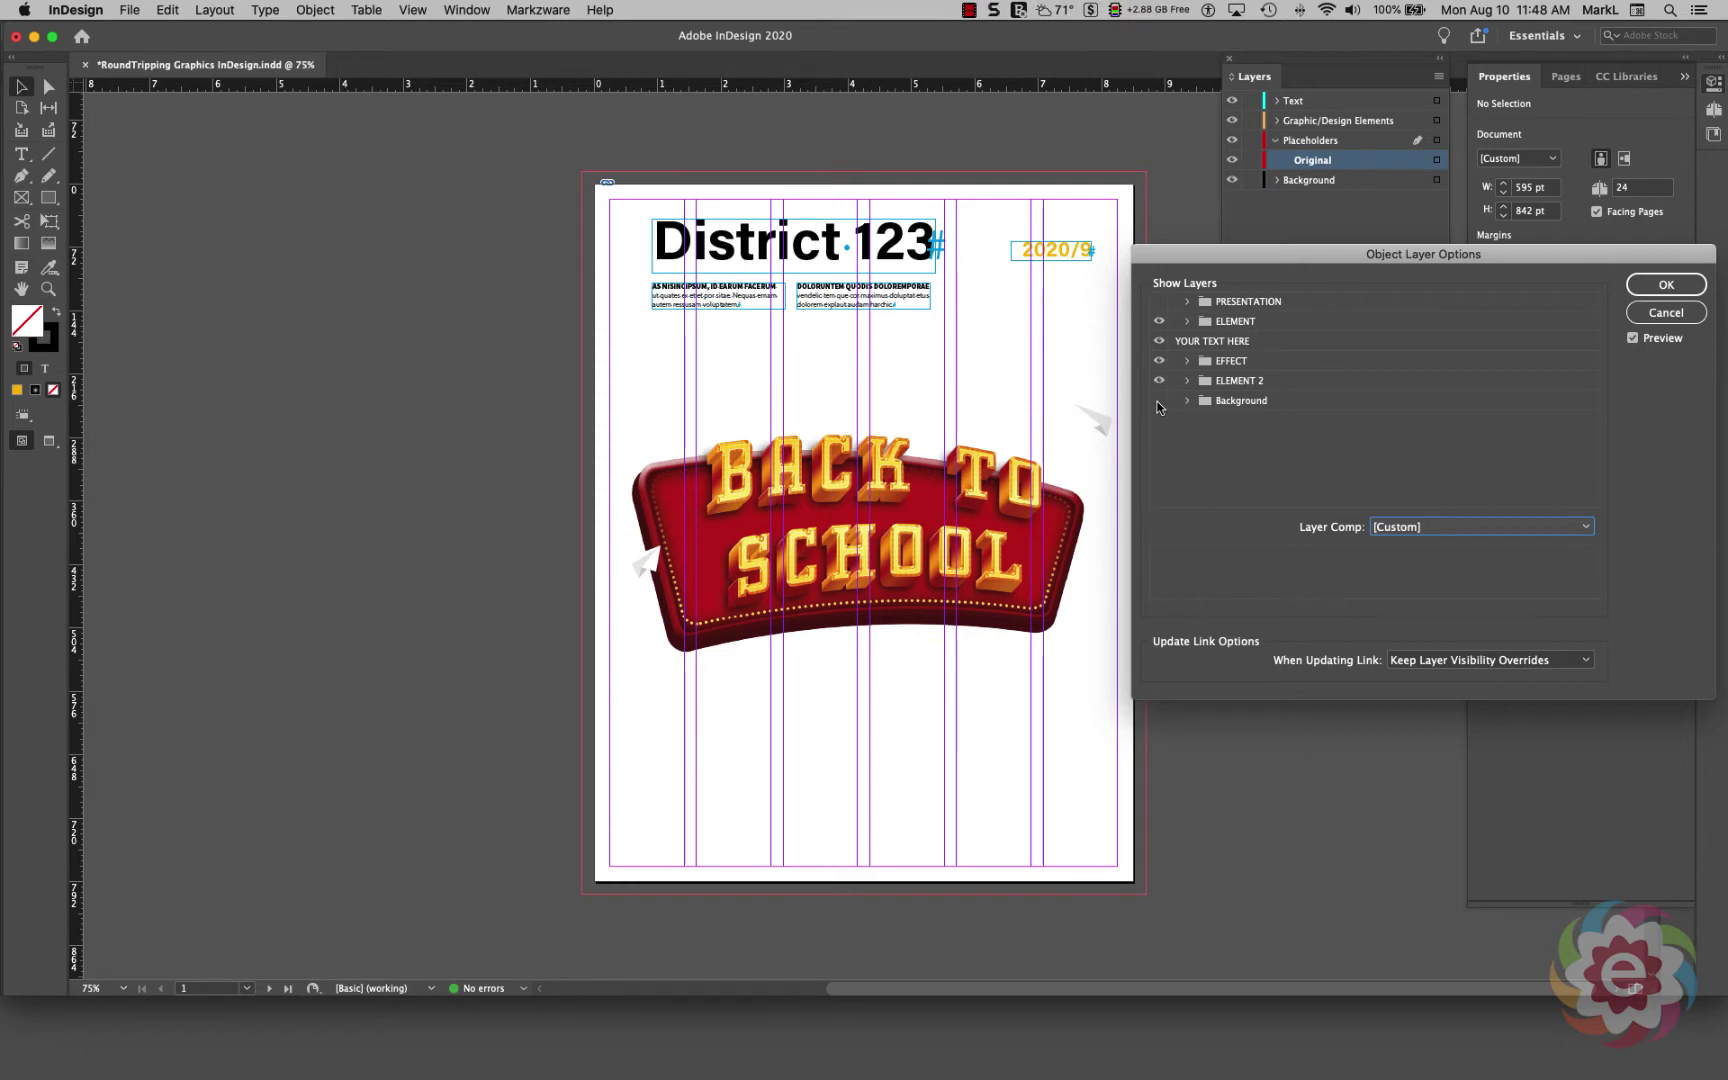
left_click(1159, 401)
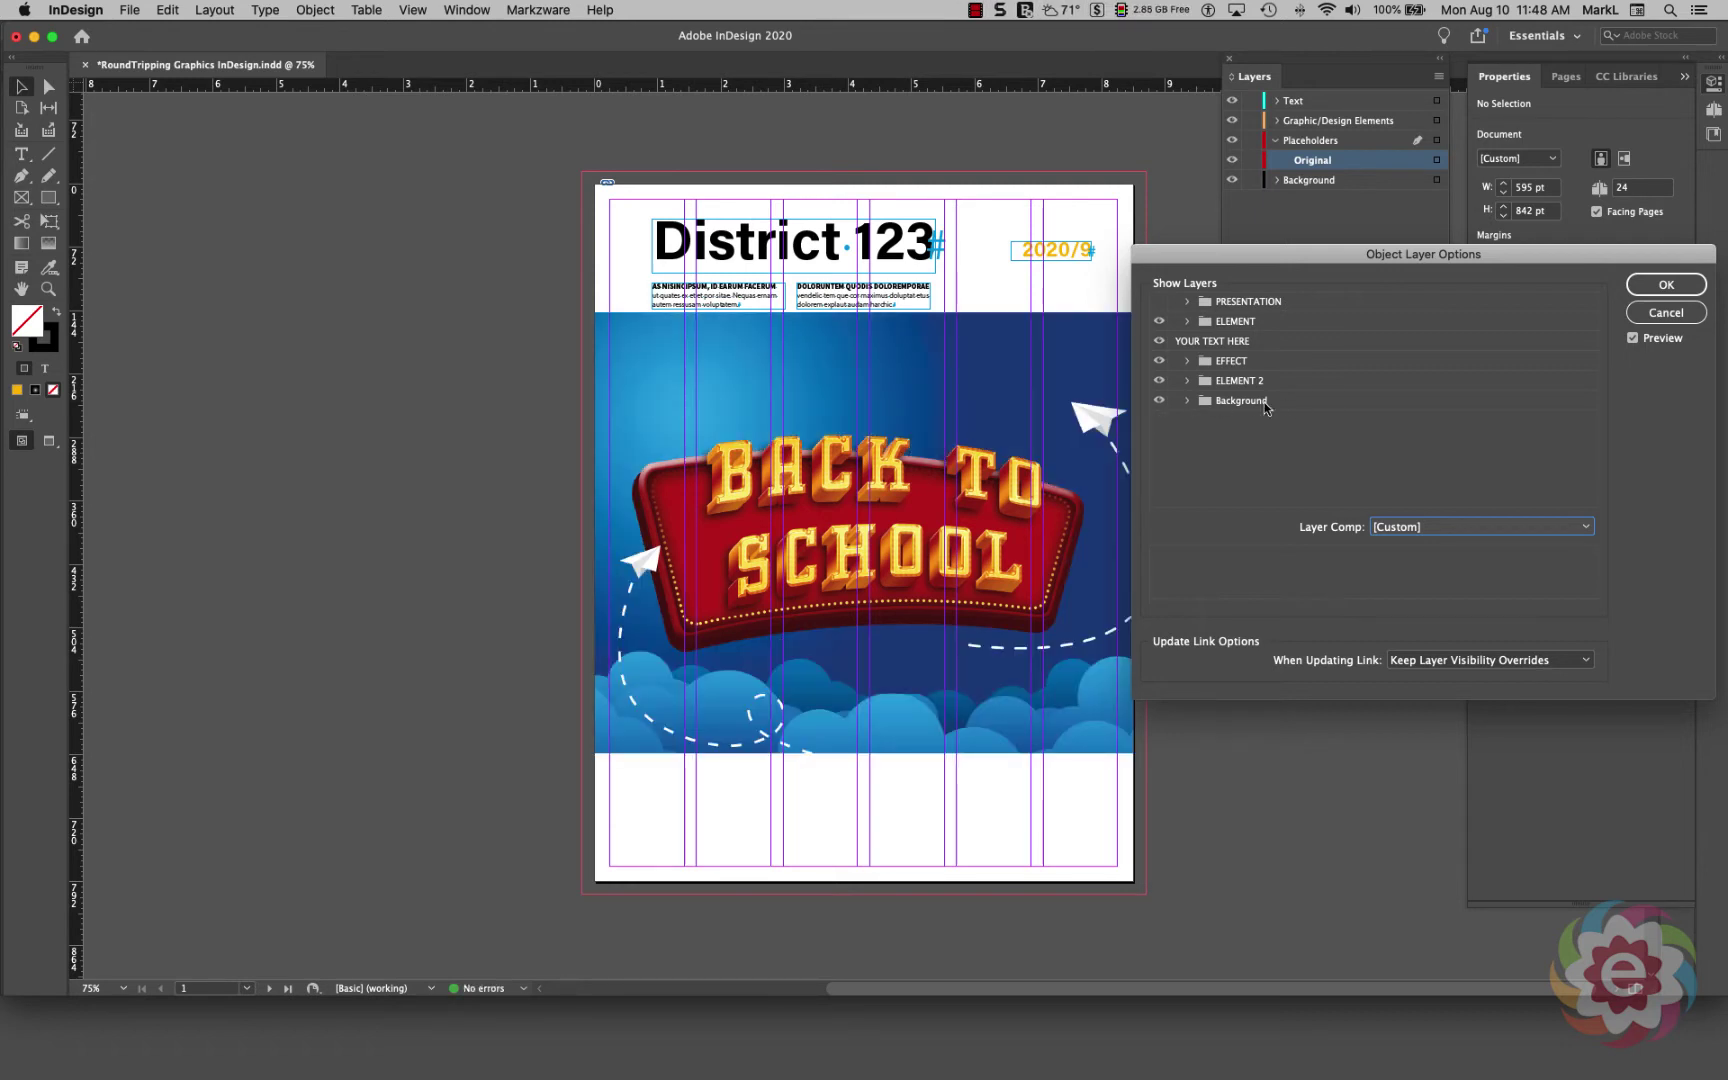
- Expand the Background group, hide all its sublayers, and show them again individually, from Background Color through Light and CLOUD 1–5
left_click(1188, 403)
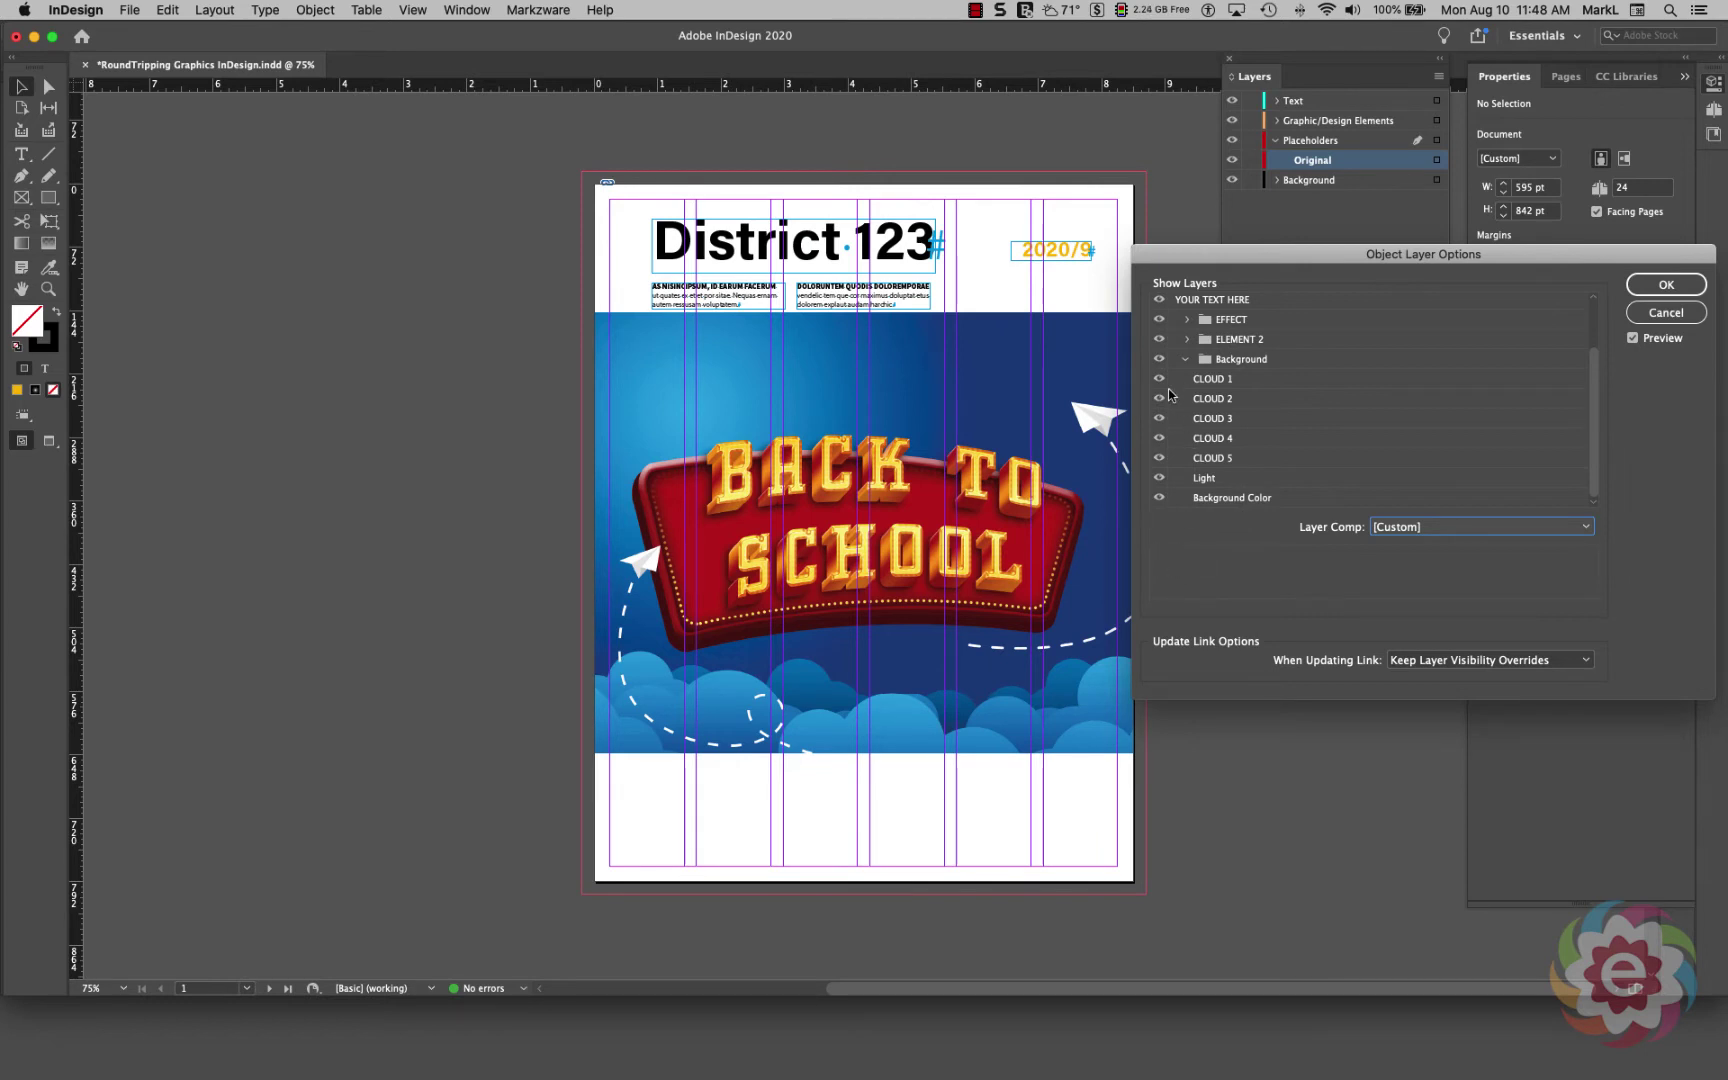
left_click_drag(1159, 381, 1161, 507)
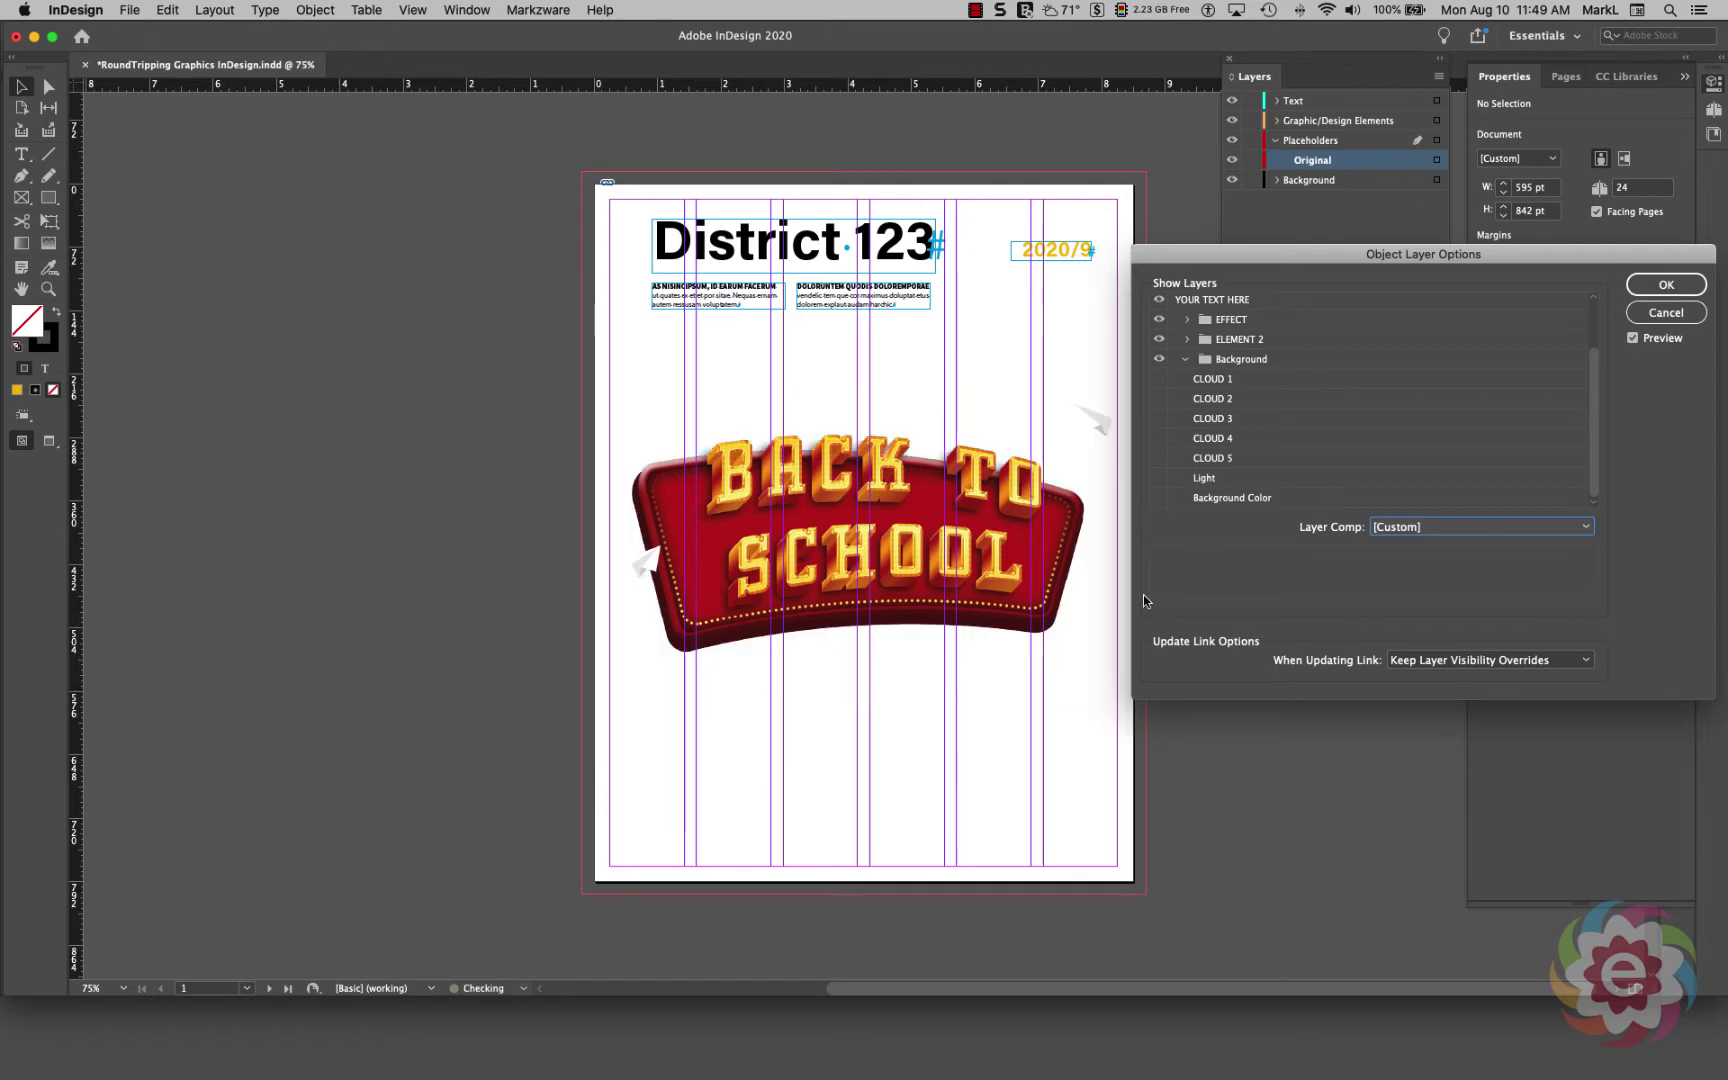
left_click(1159, 500)
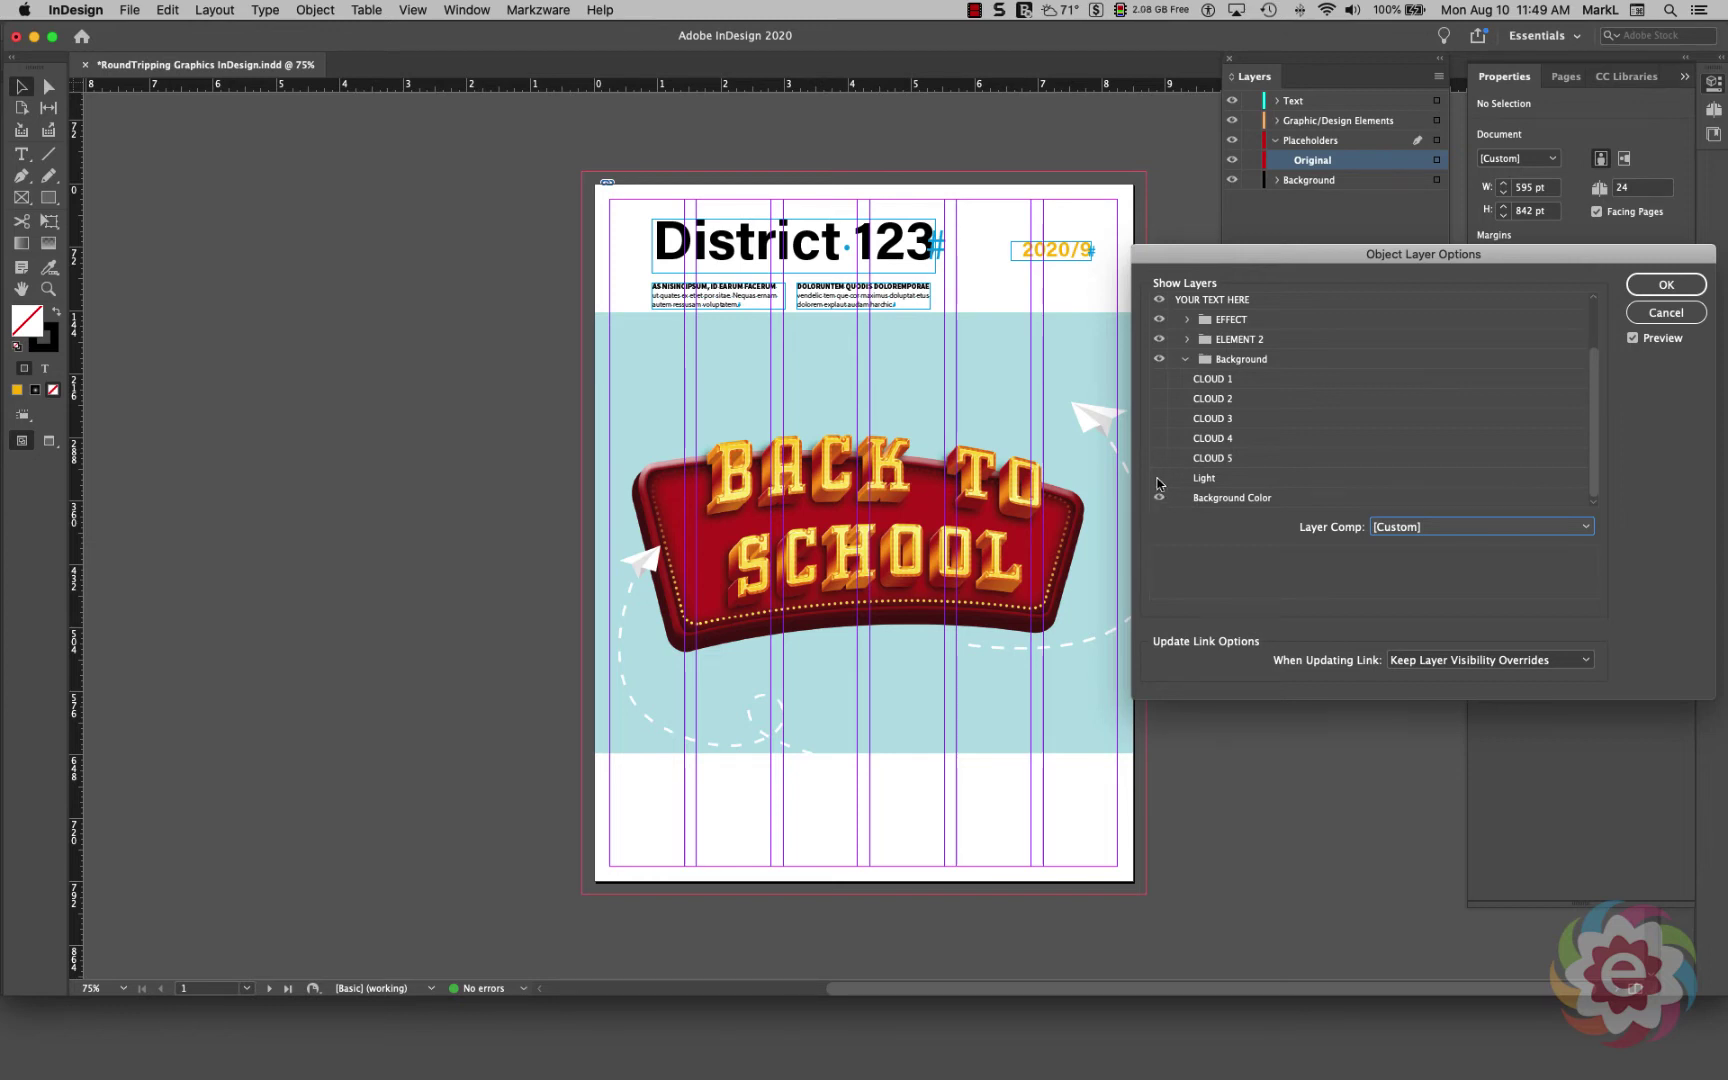
left_click(1159, 480)
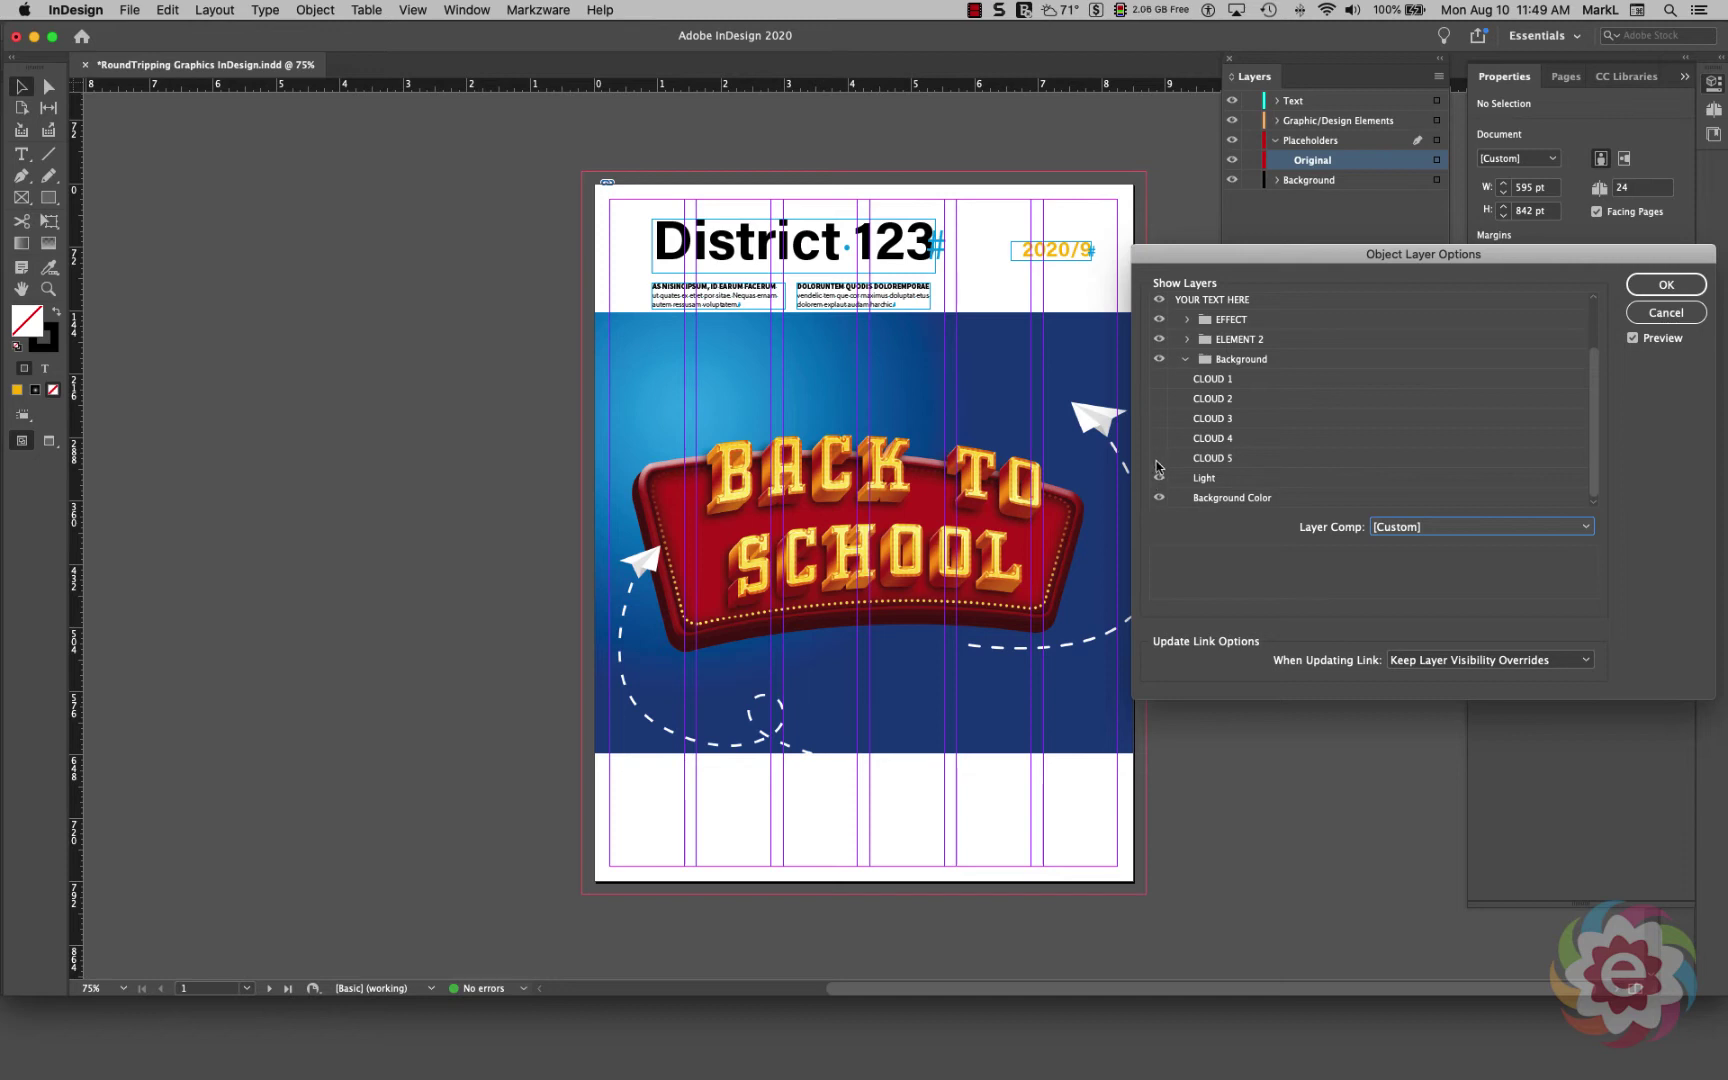
left_click(1158, 459)
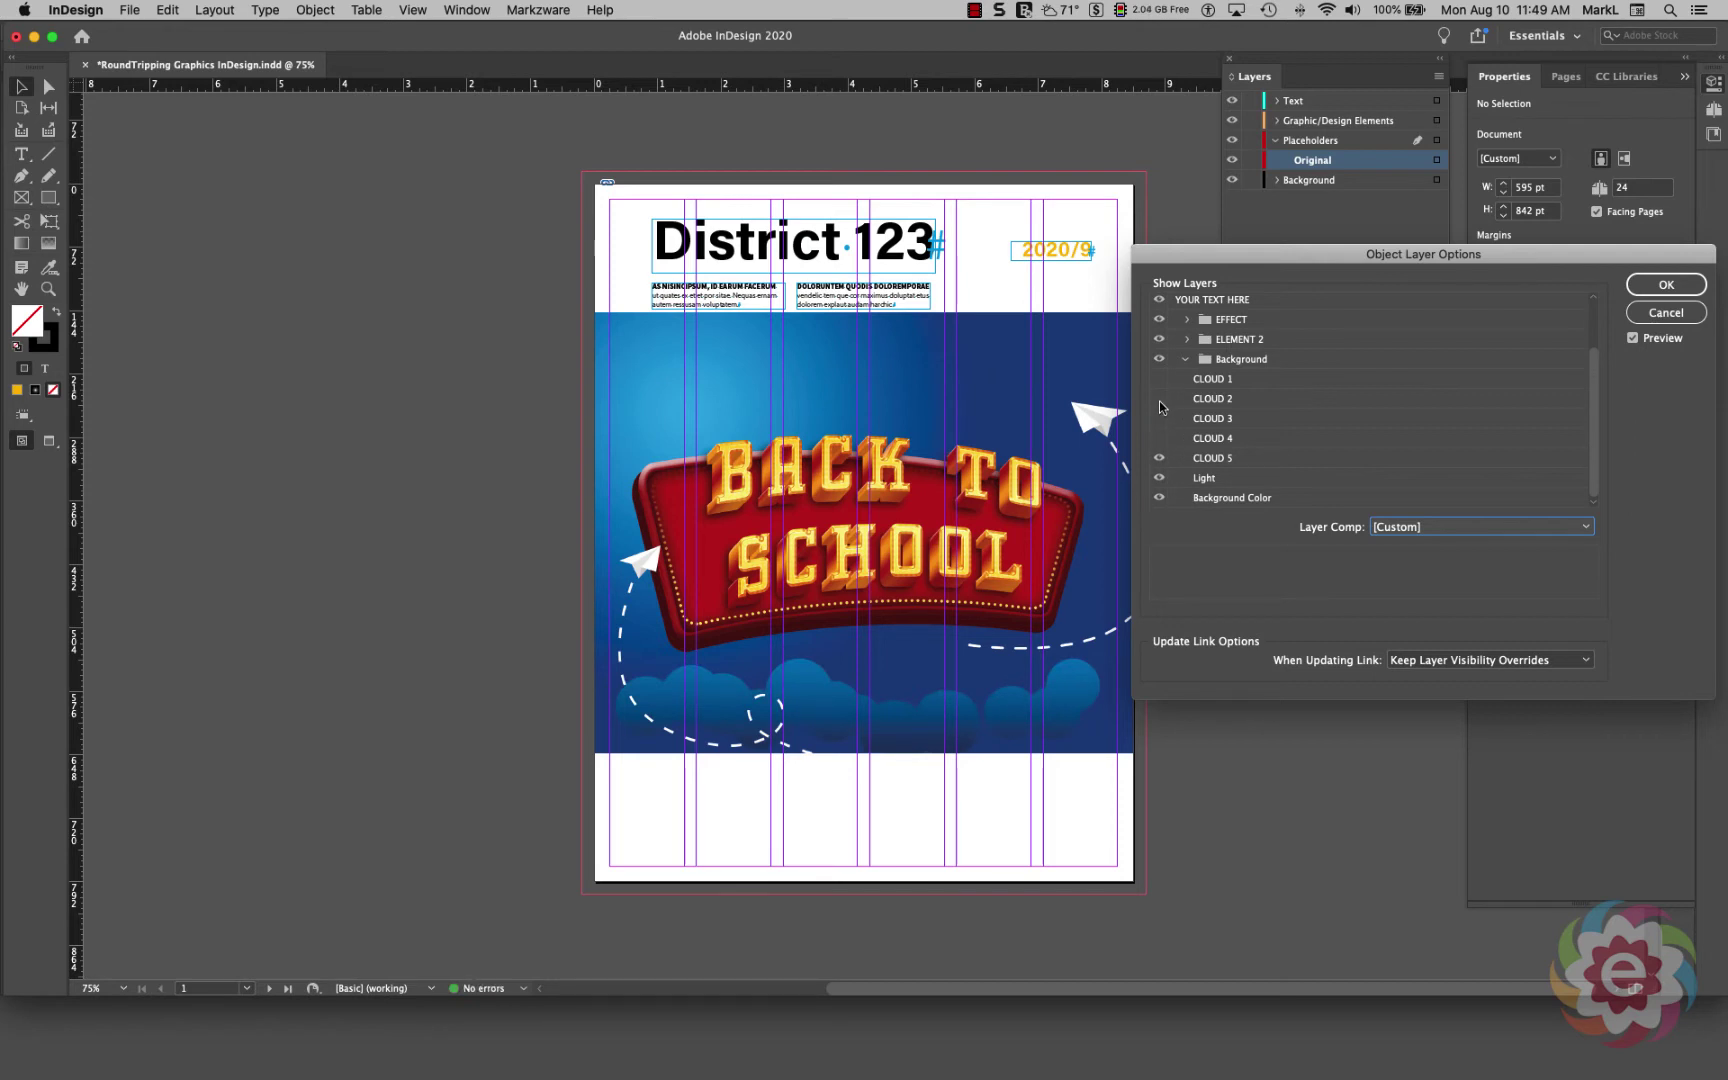
left_click(1158, 438)
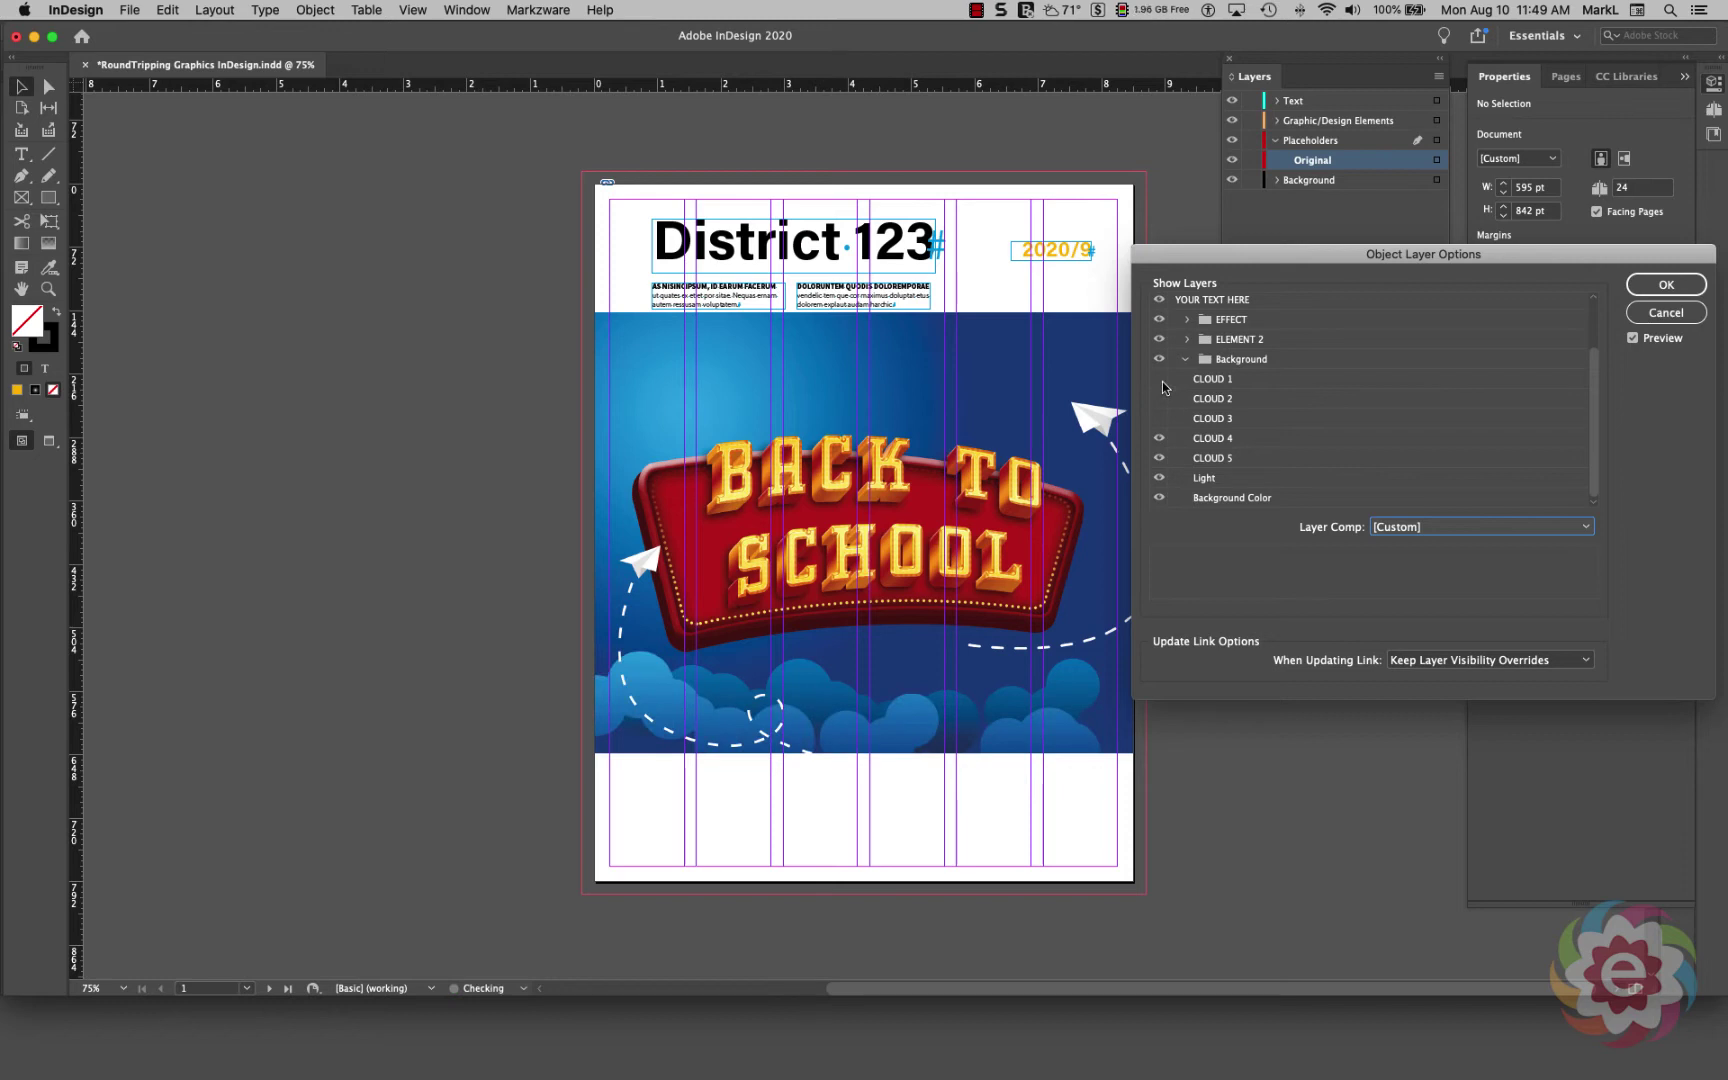
left_click(1161, 381)
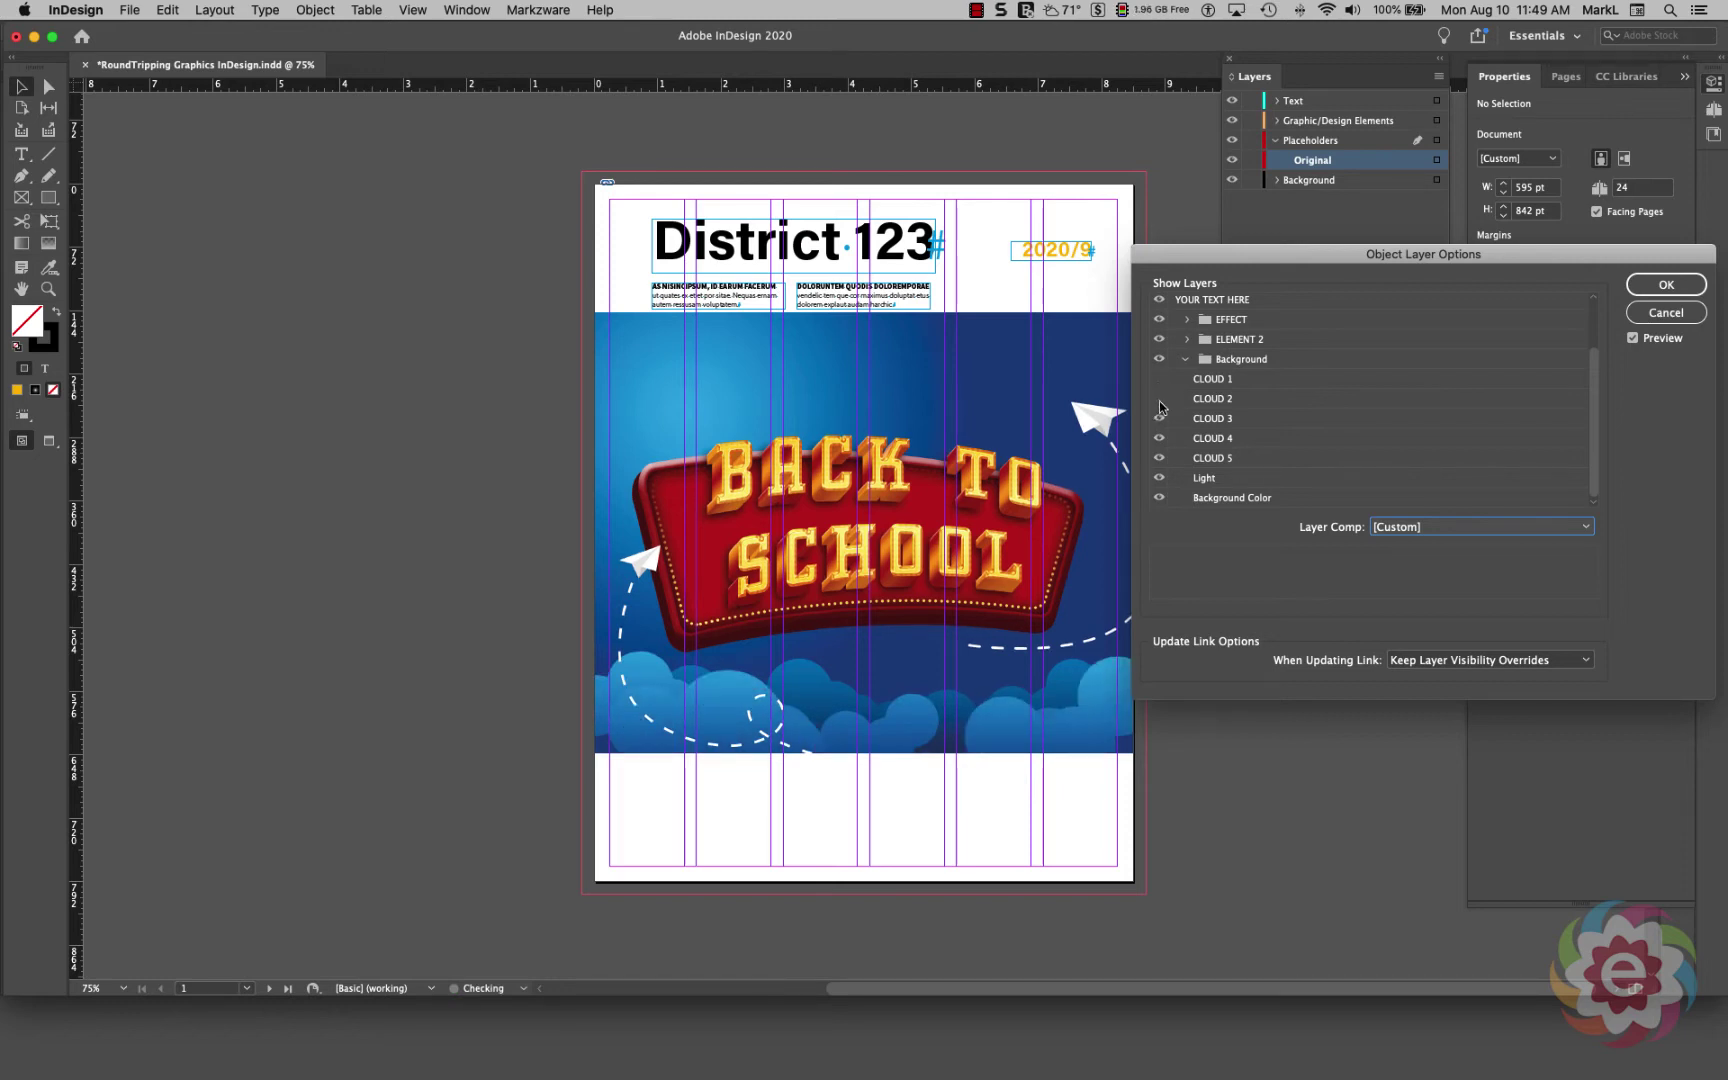
left_click(1160, 399)
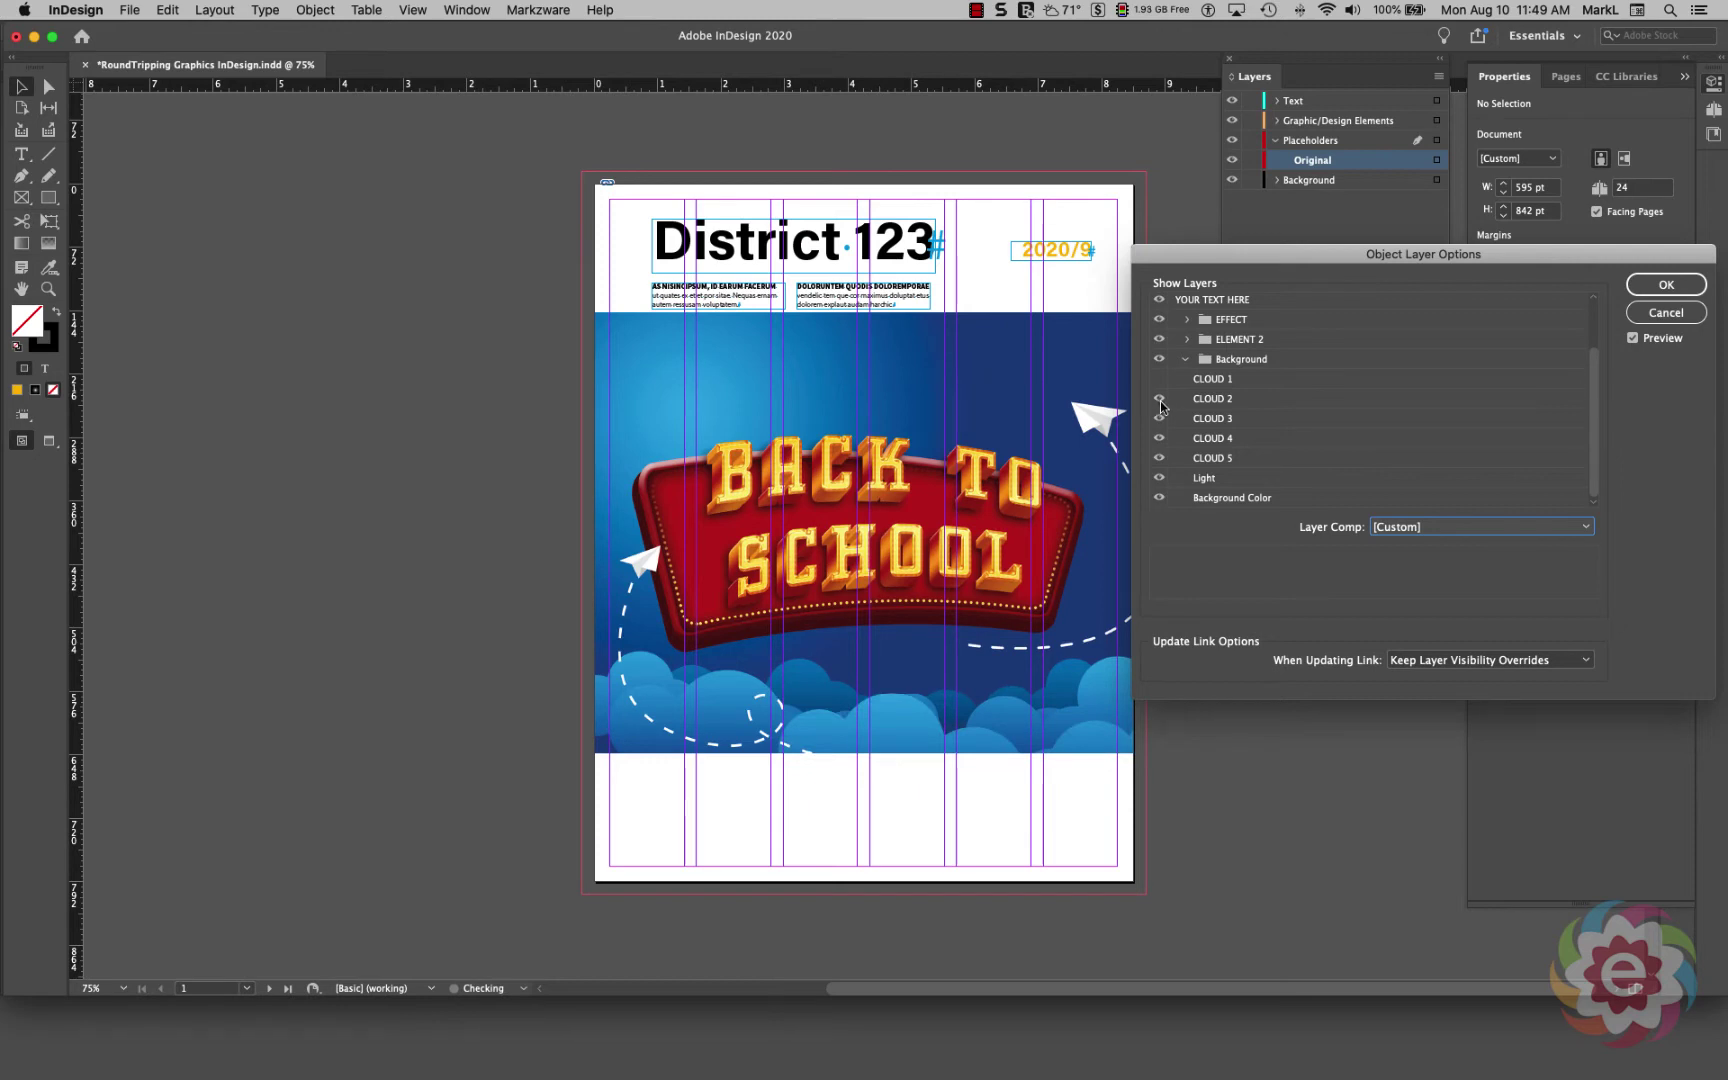
left_click(1160, 416)
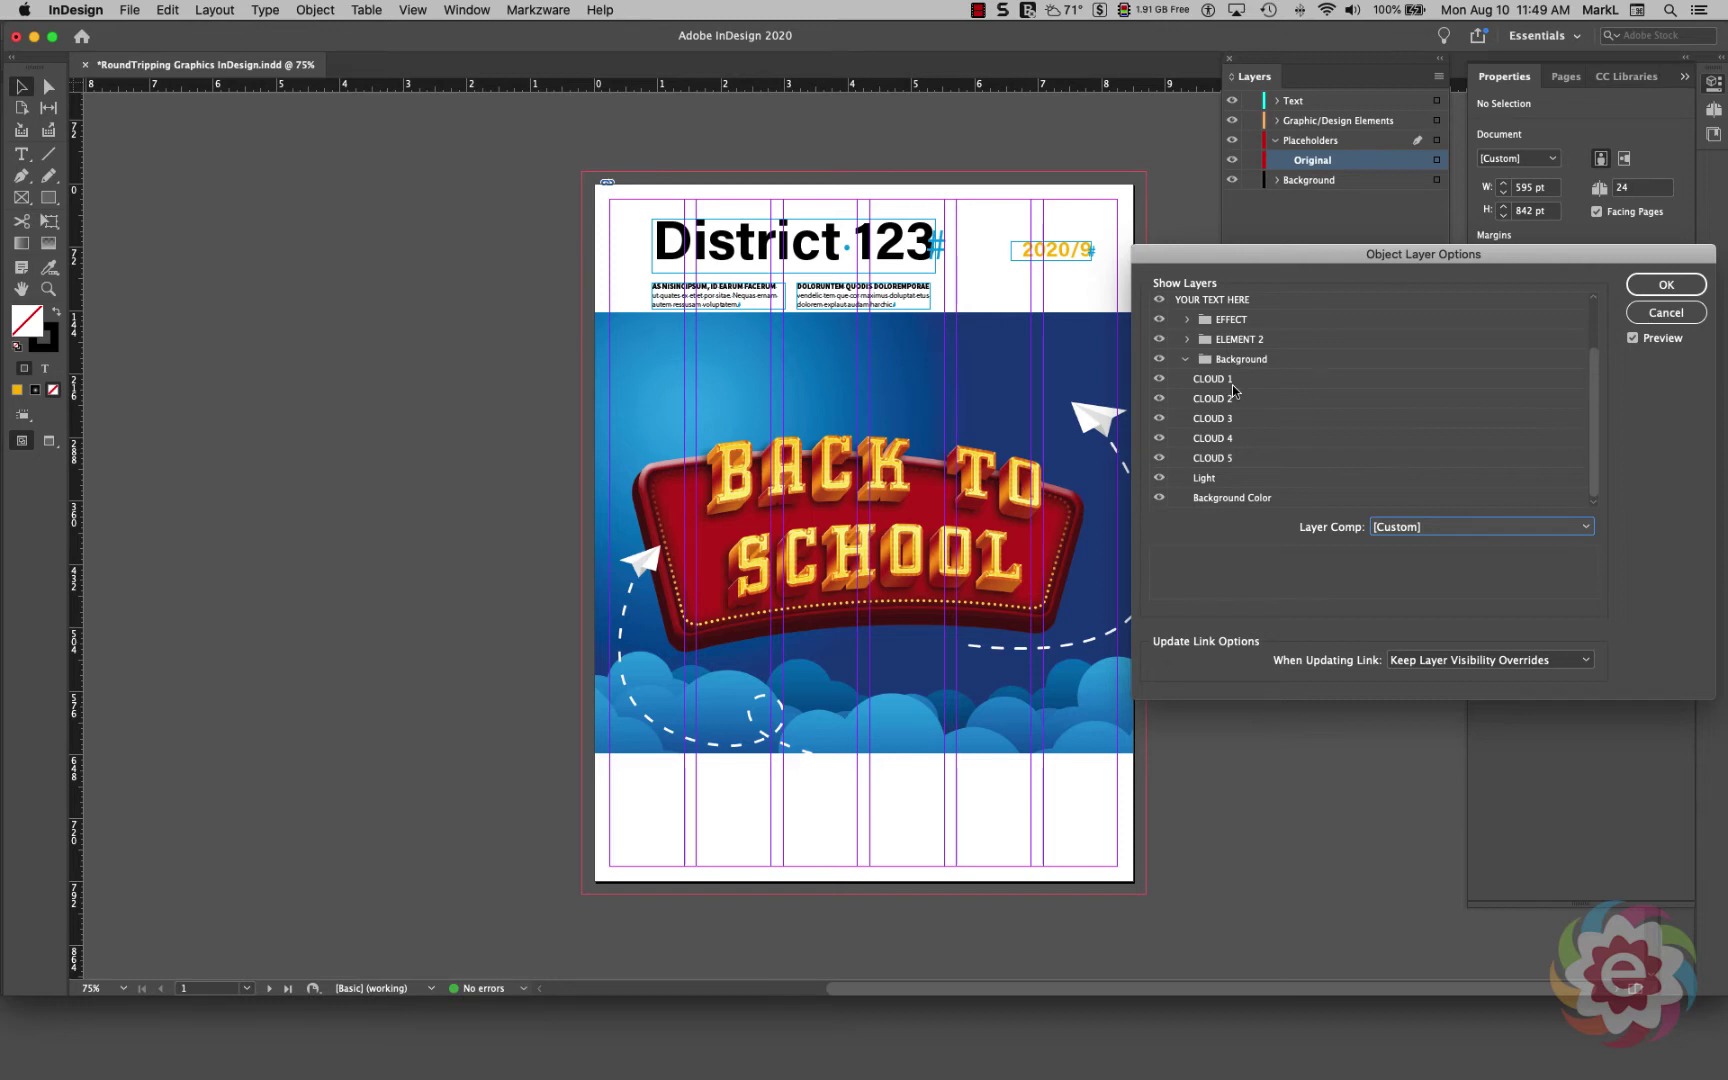
- Show the PRESENTATION group again and apply the object layer options
scroll(1596, 380, "up", 1)
scroll(1598, 378, "up", 1)
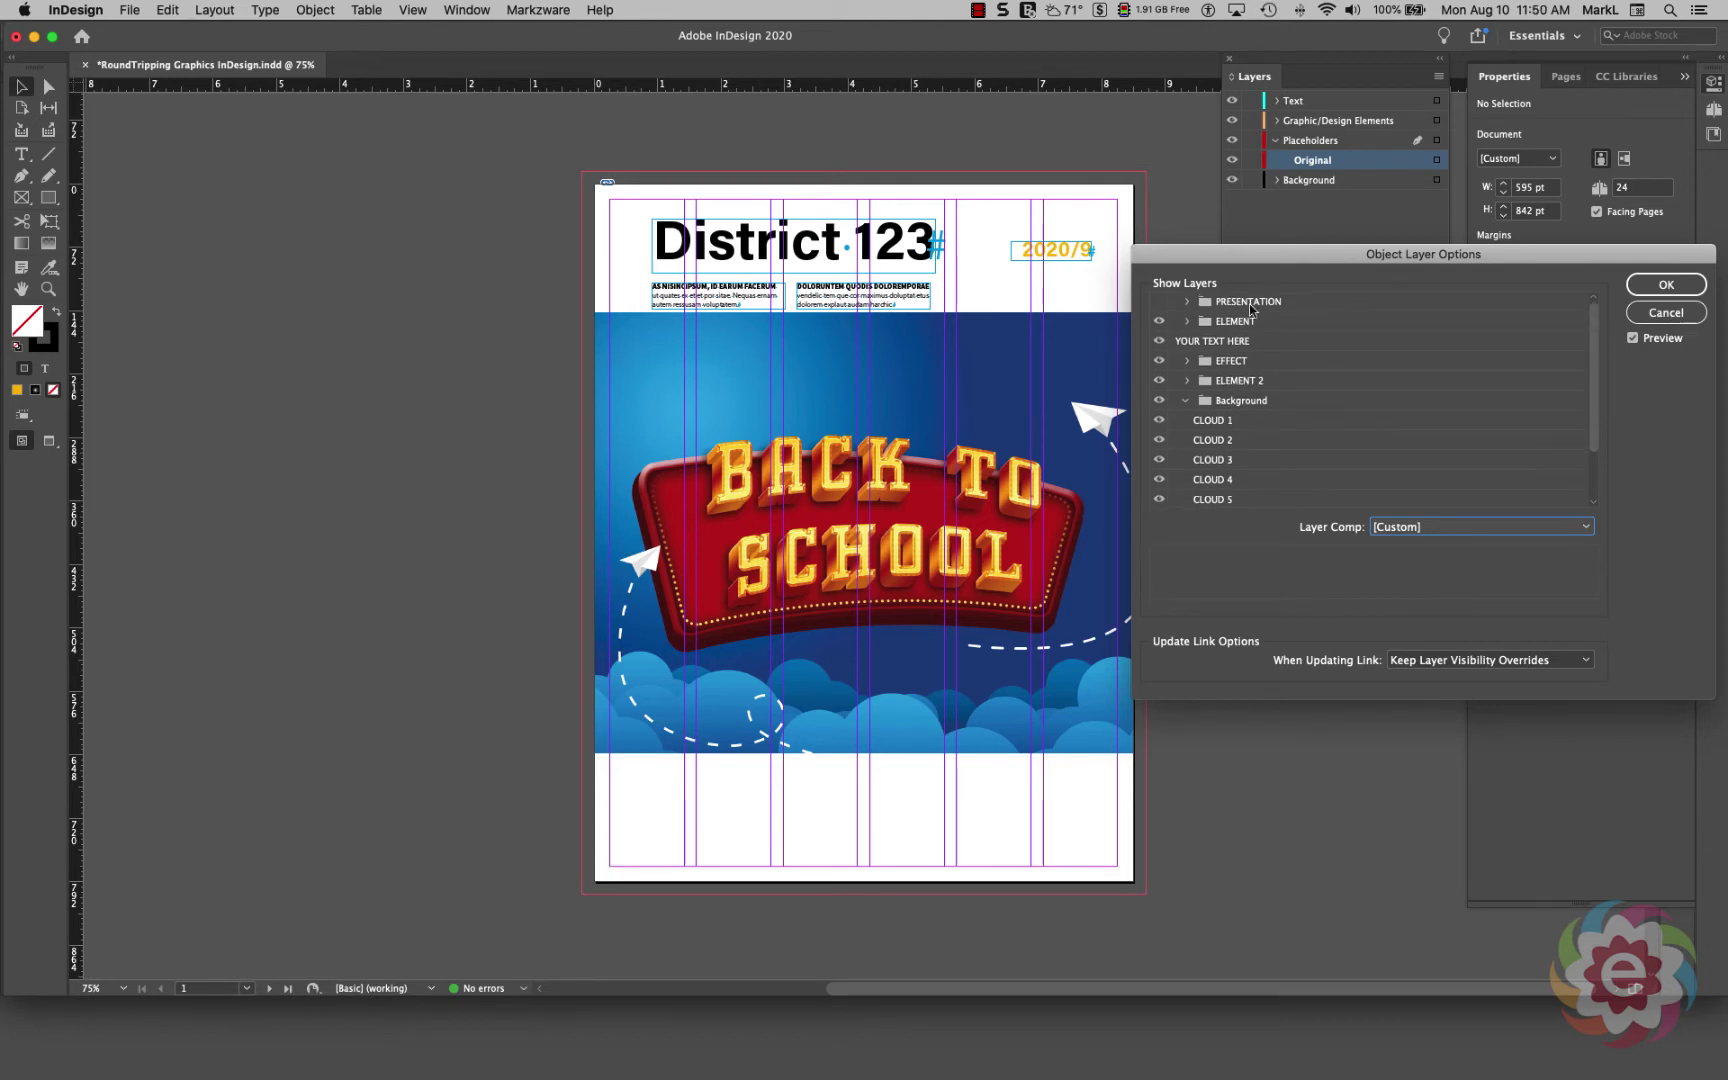
left_click(1158, 304)
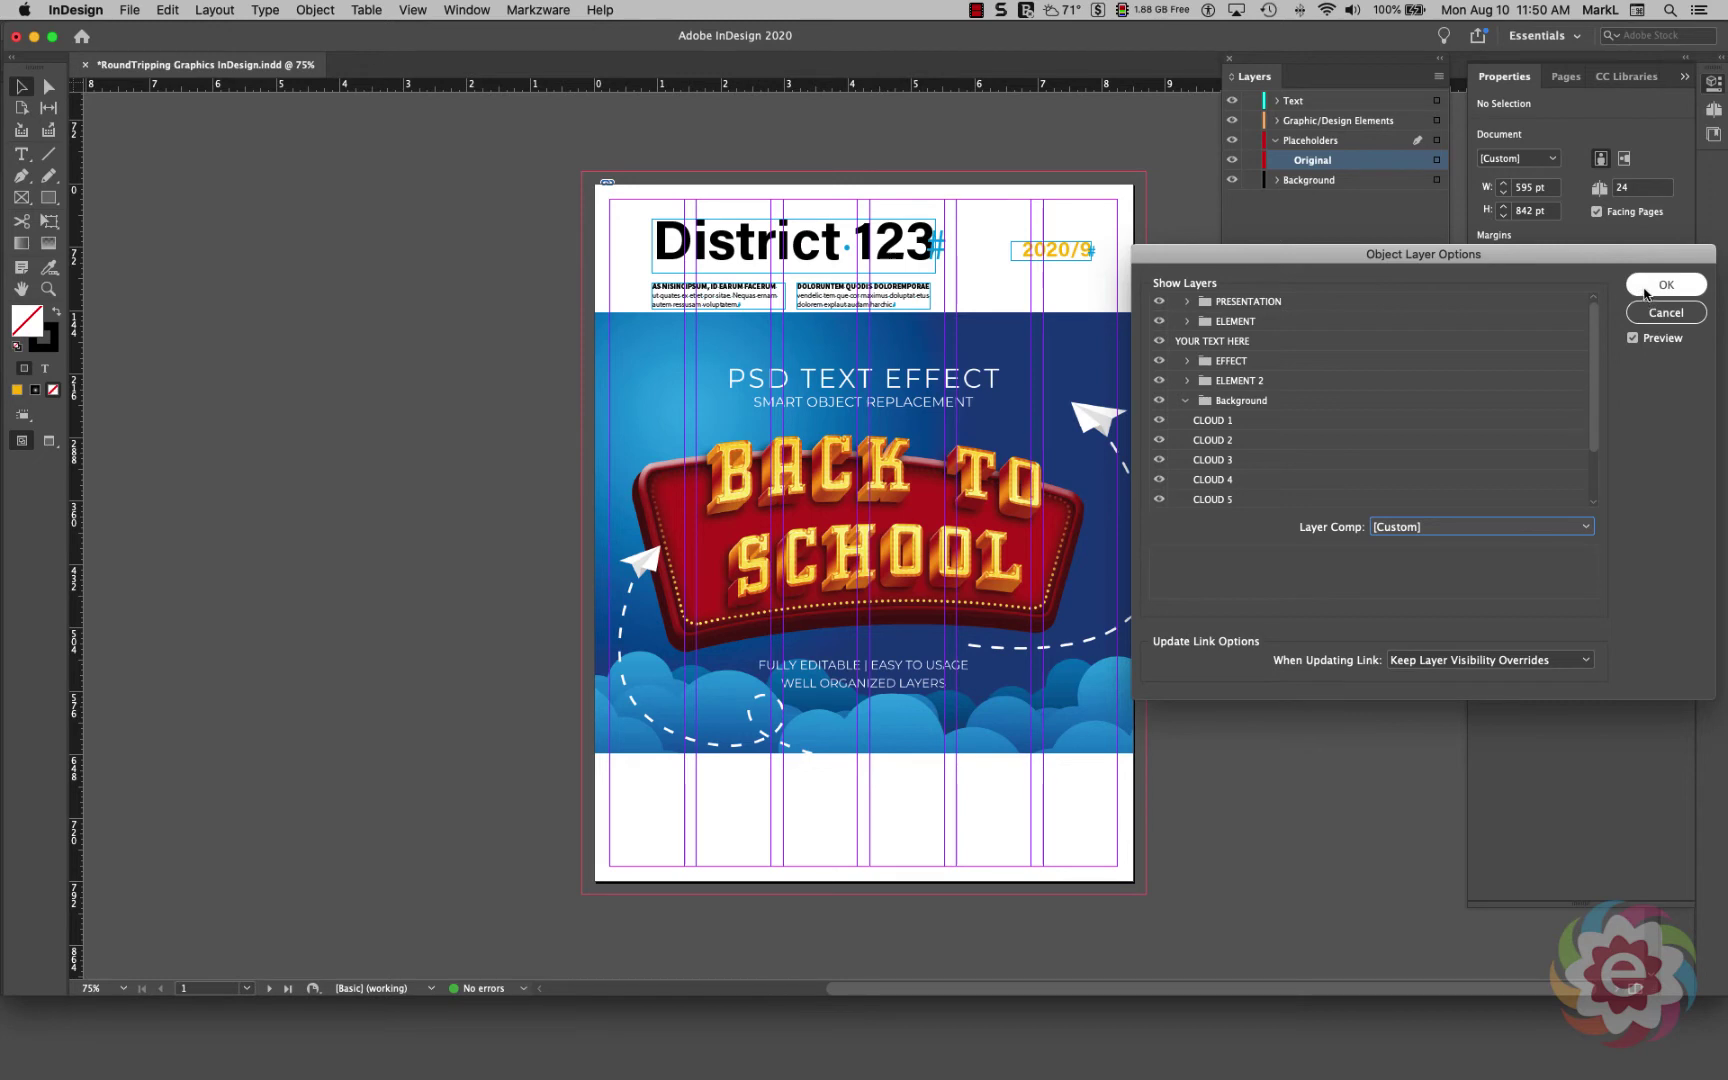
left_click(1651, 290)
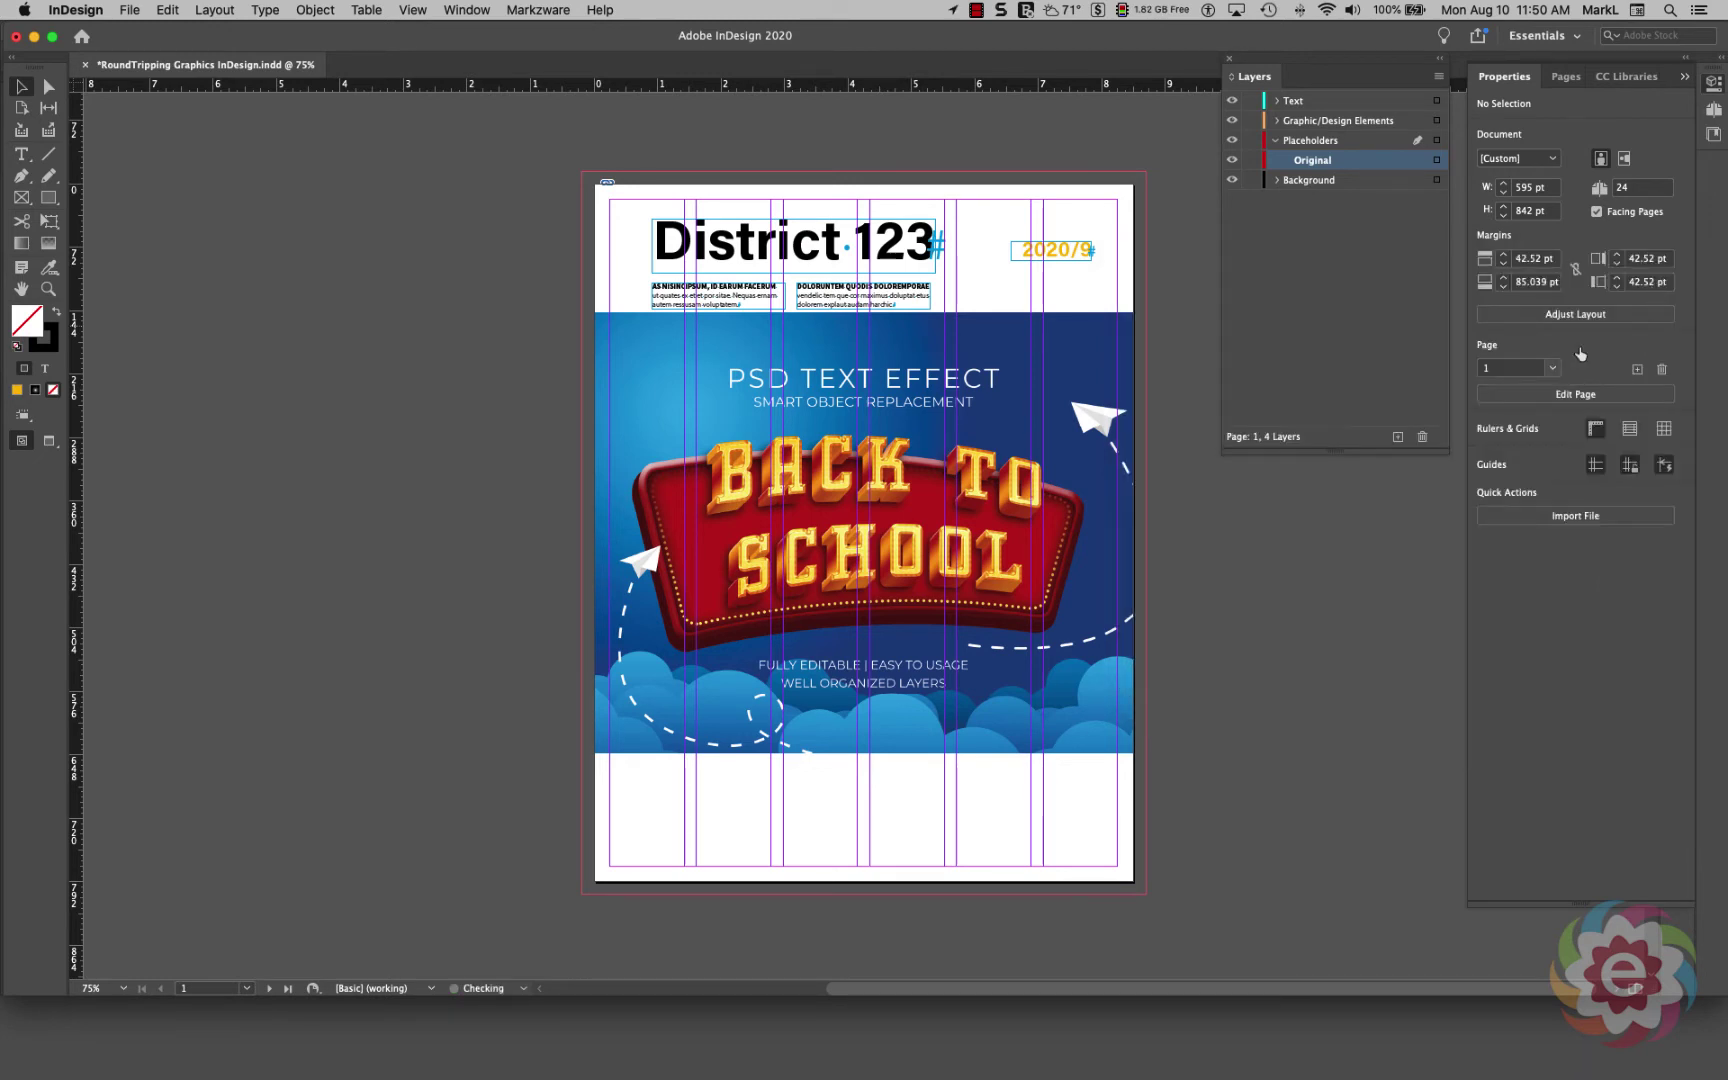
- Switch to Photoshop and display the layer comps of 83.psd
mouse_move(1100, 1076)
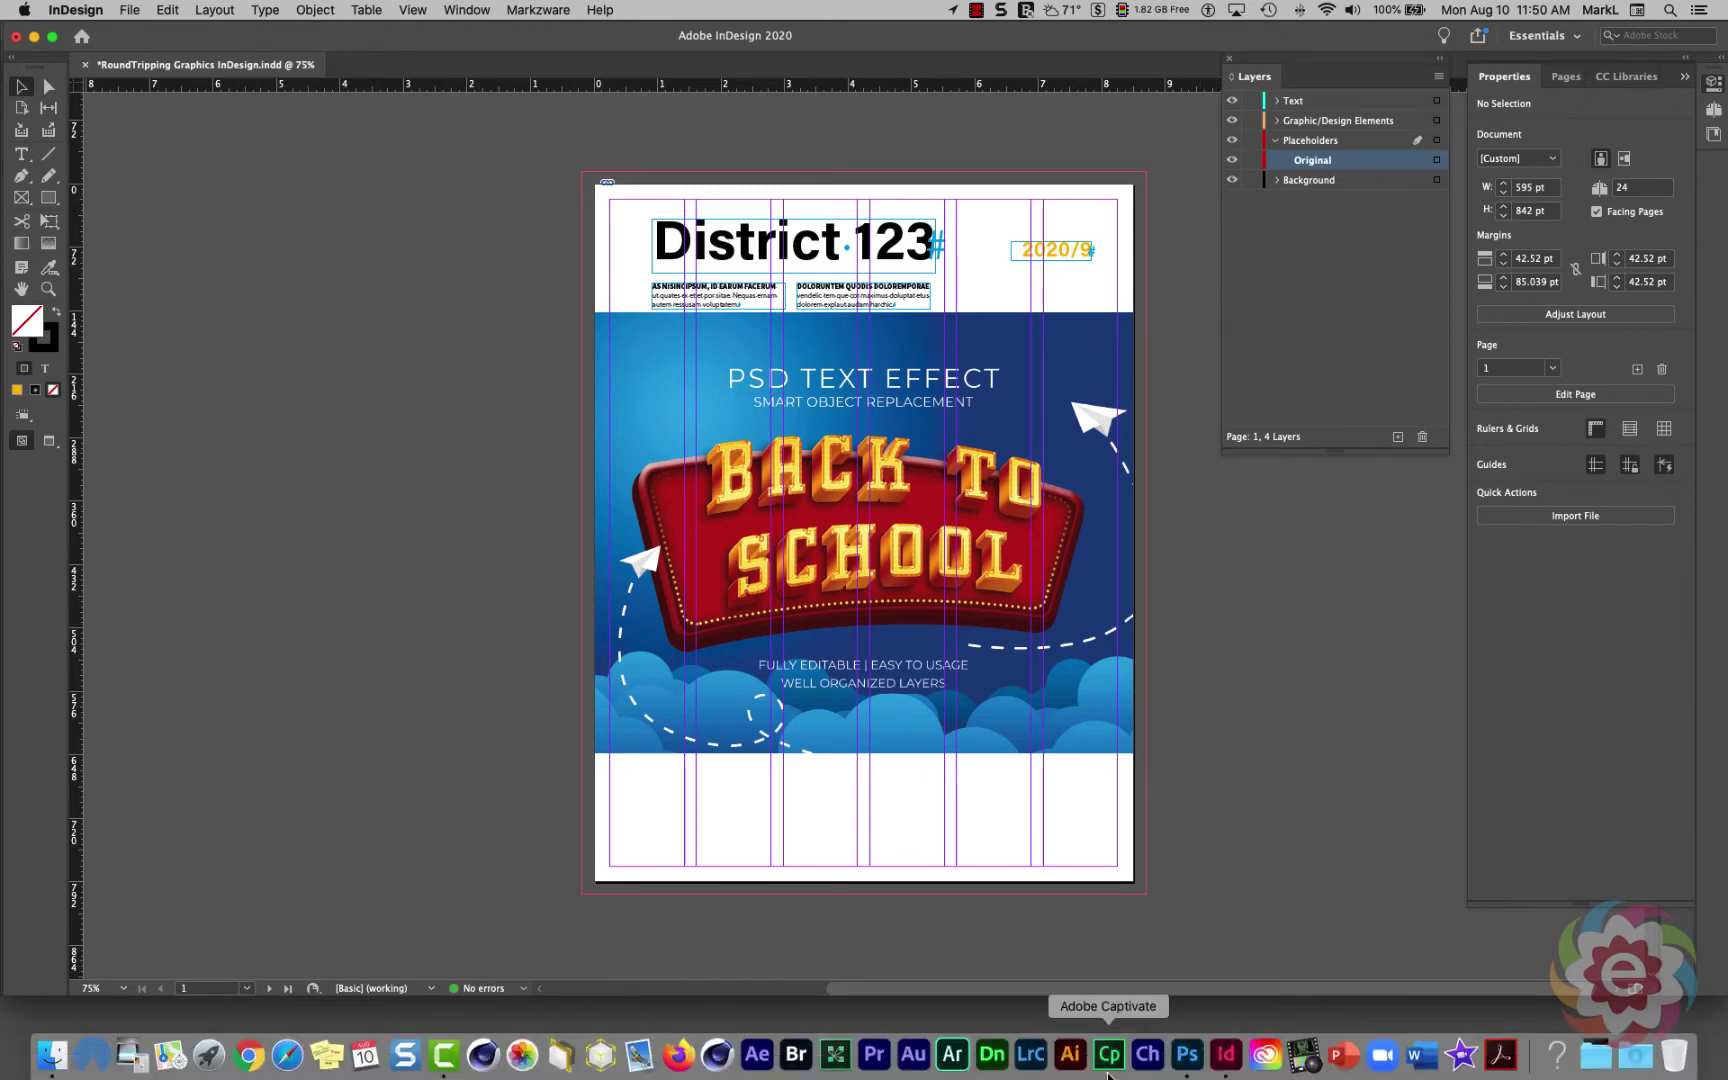
left_click(1188, 1058)
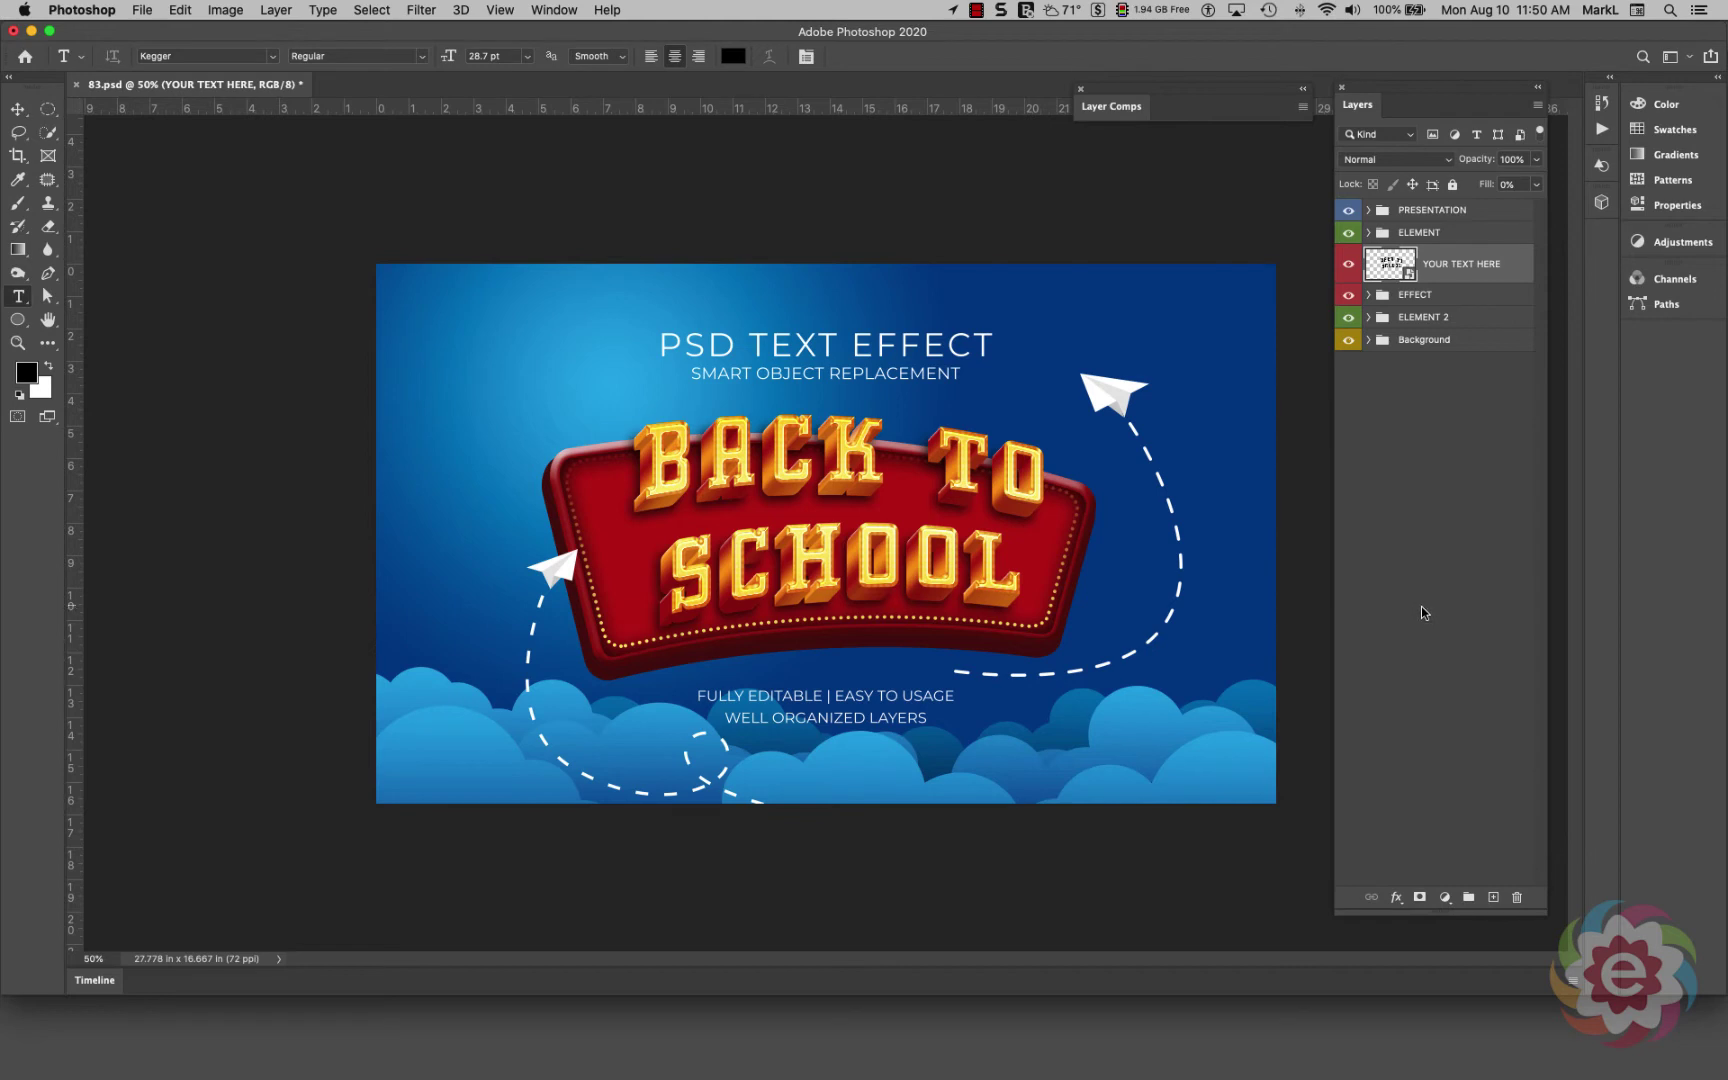
left_click(556, 11)
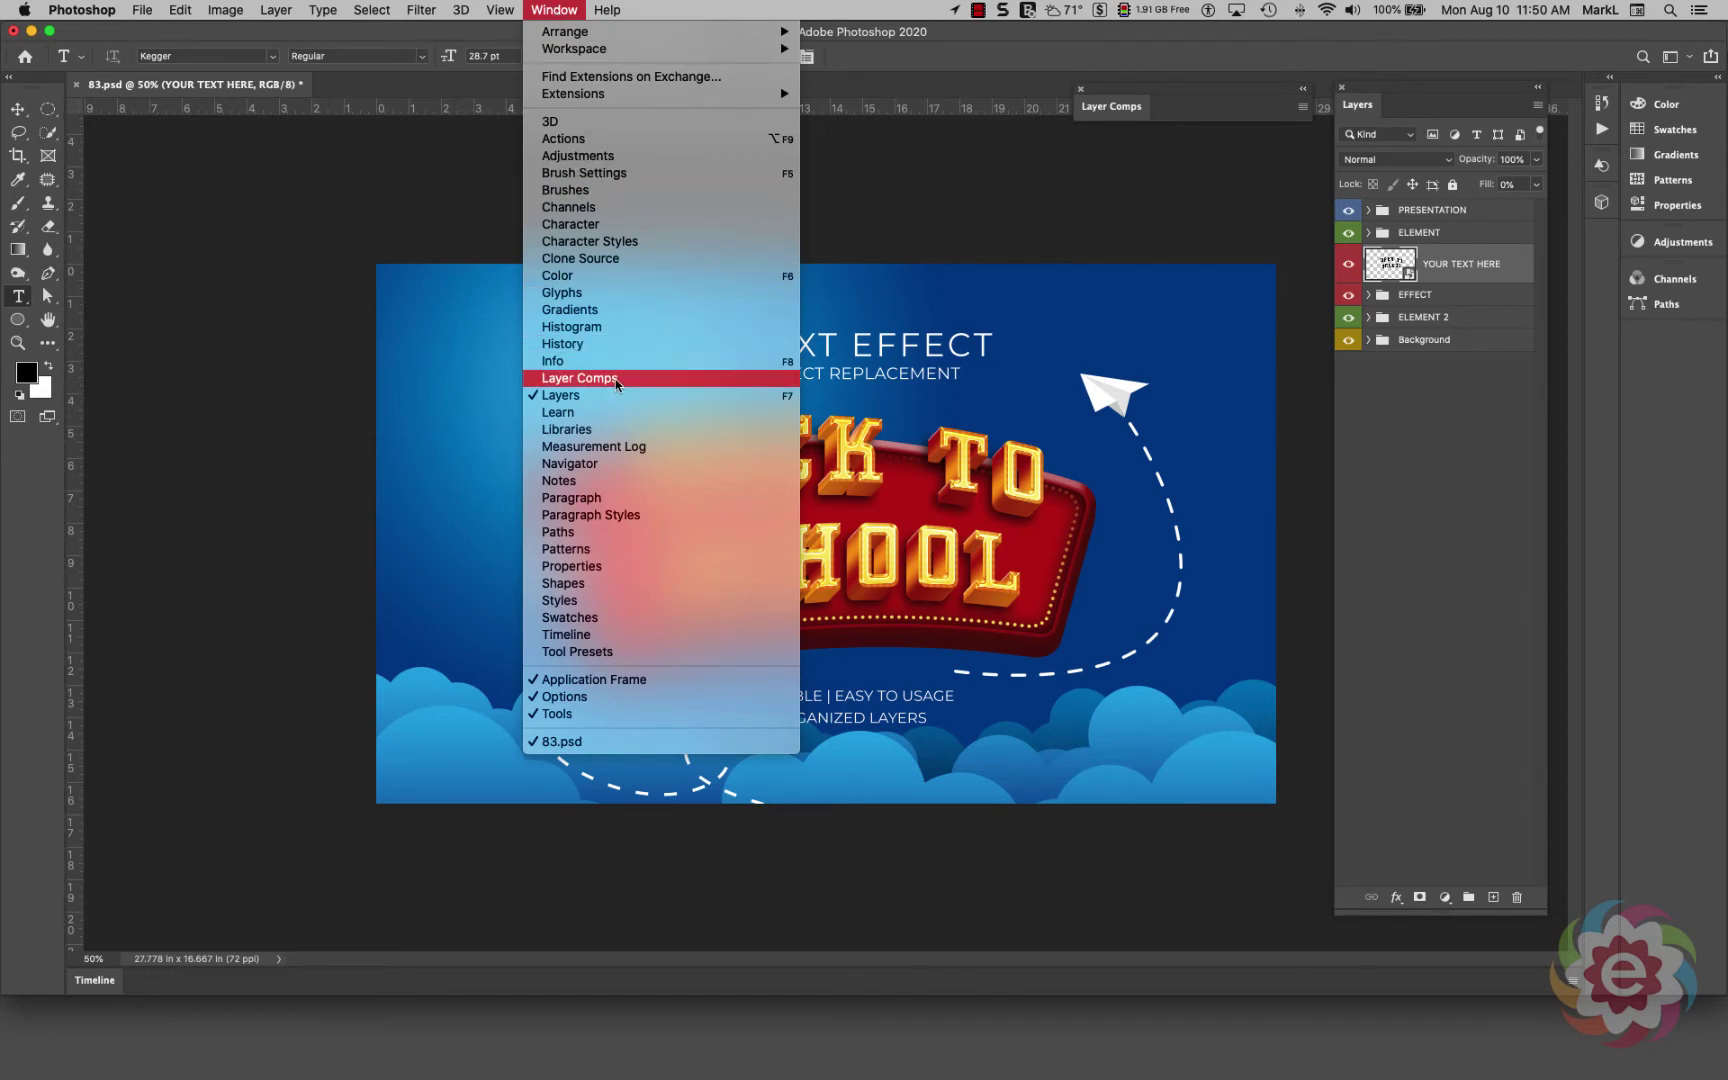
left_click(617, 380)
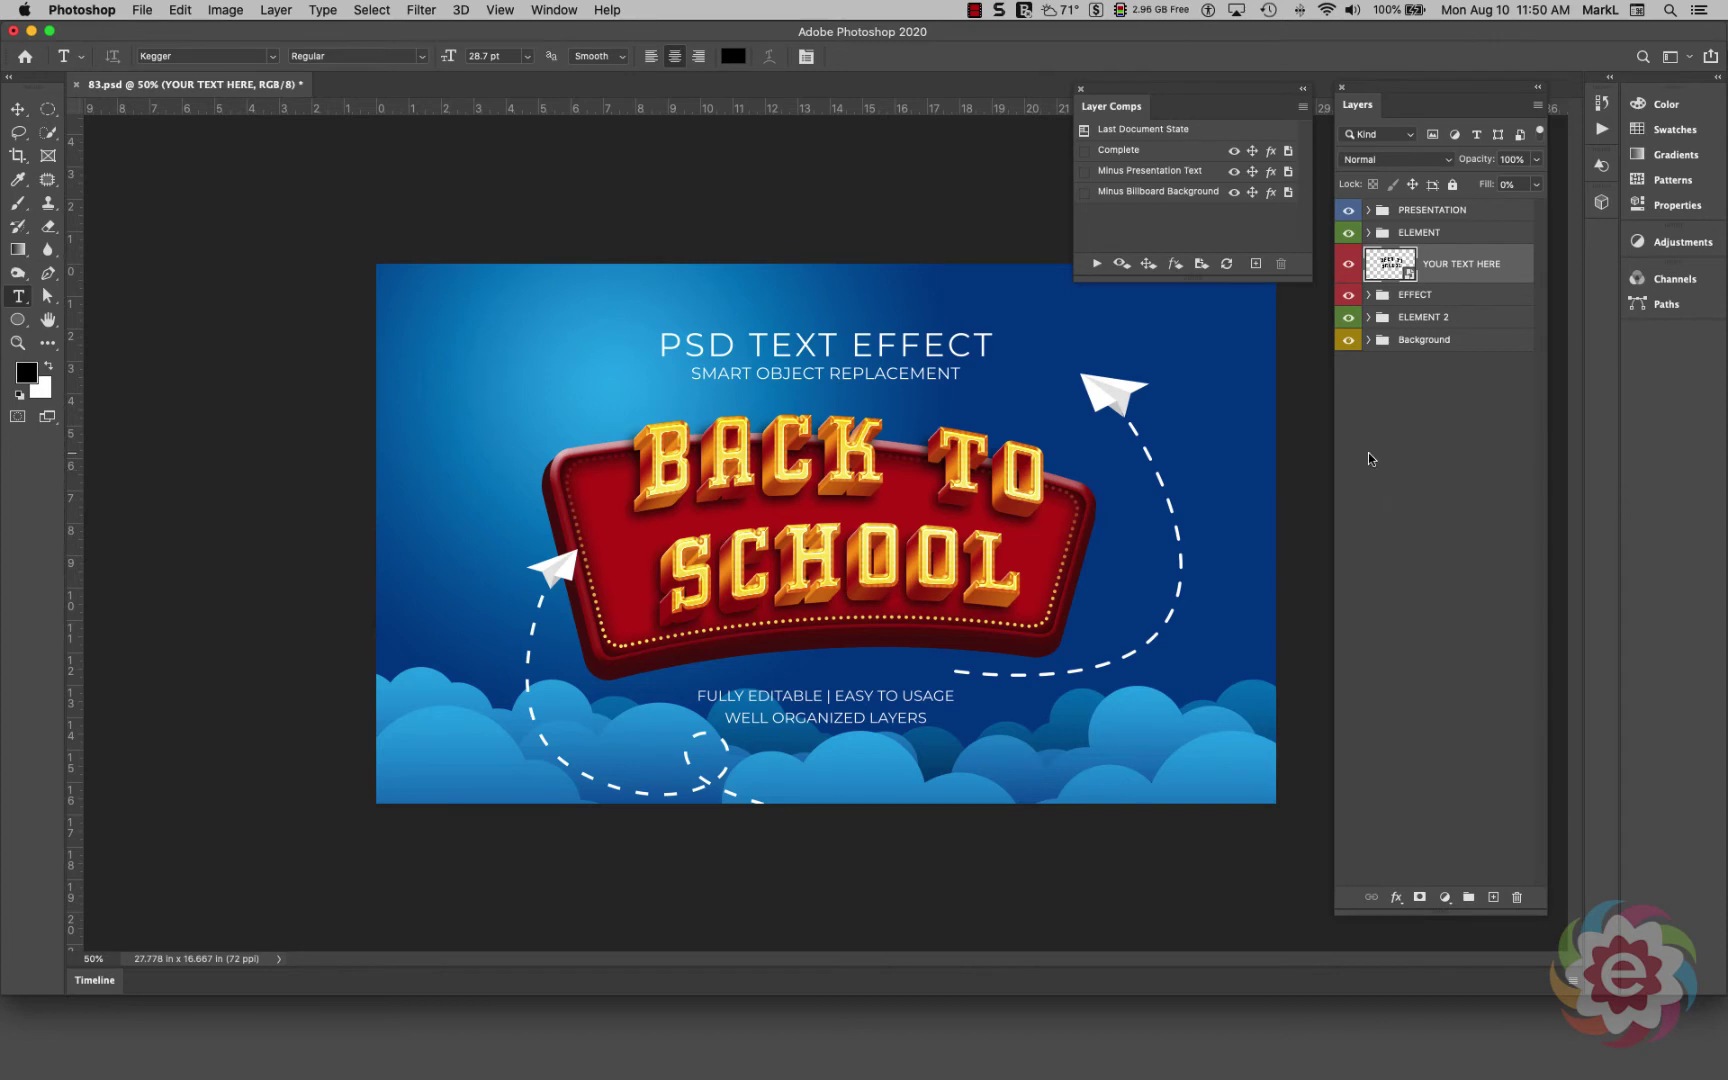
- Switch the ELEMENT 2 group off and on again, and hide the ELEMENT and PRESENTATION groups
left_click(1348, 318)
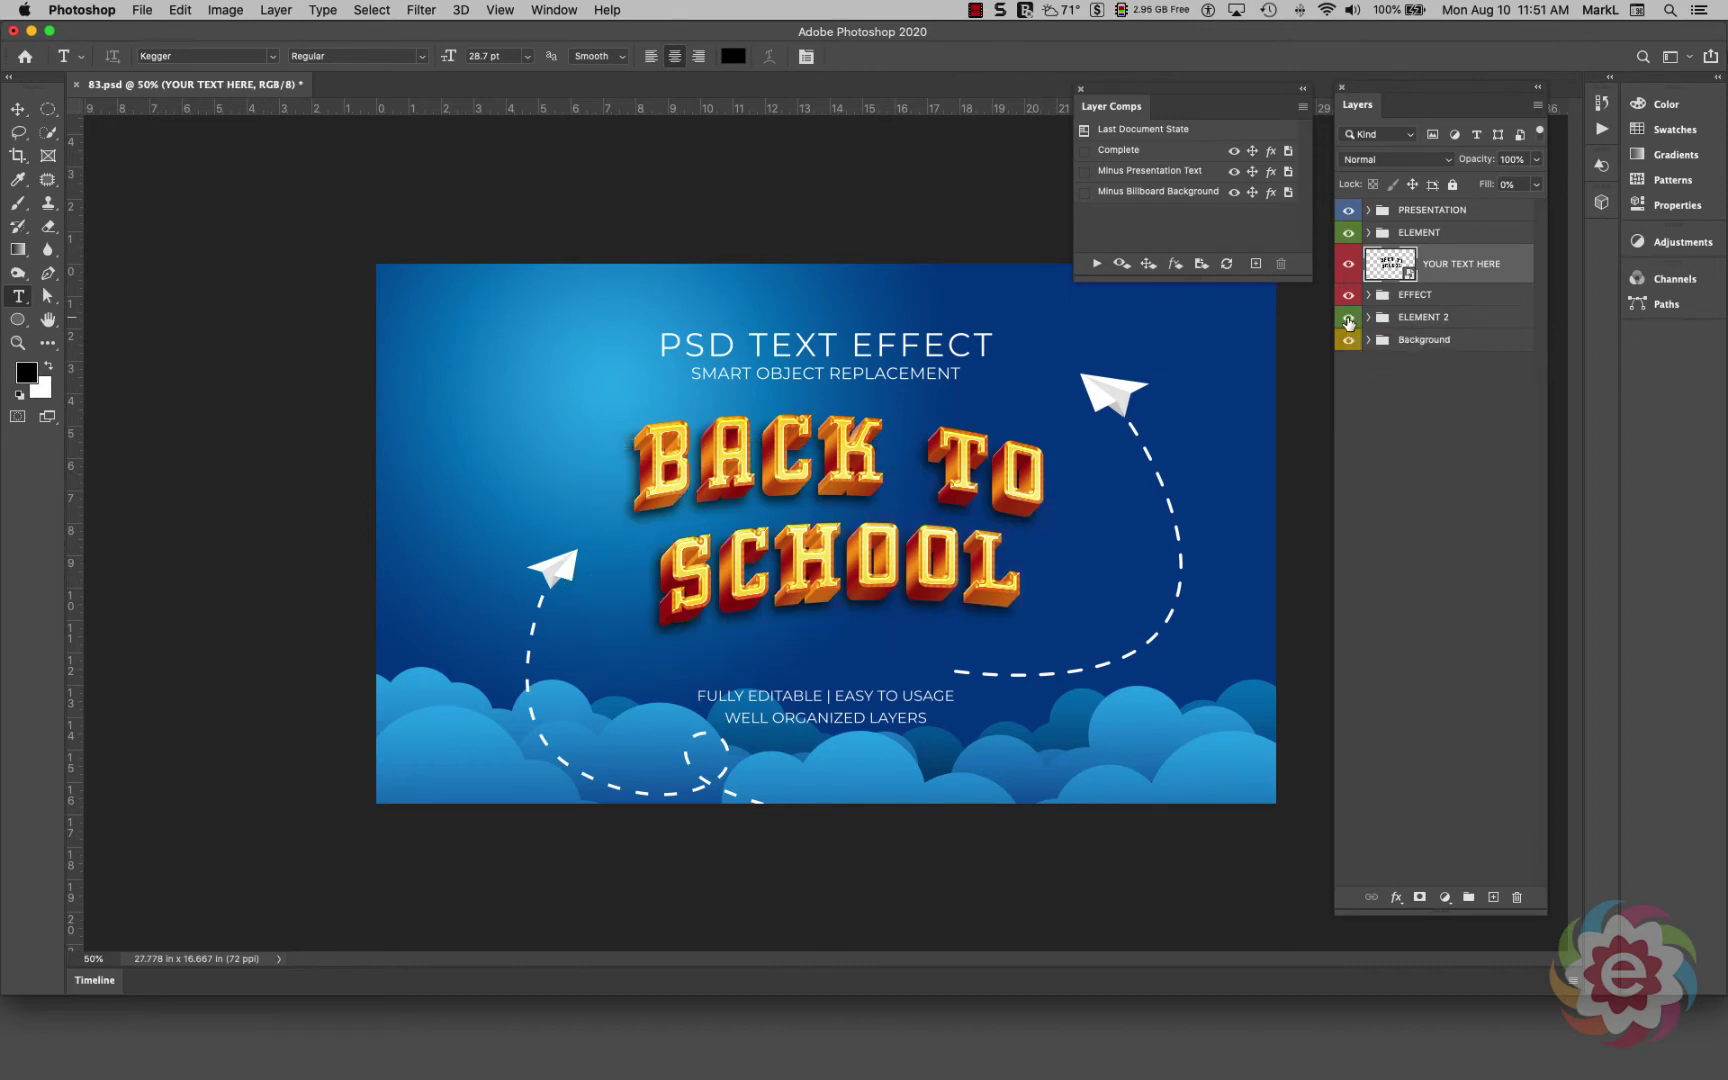
left_click(1348, 318)
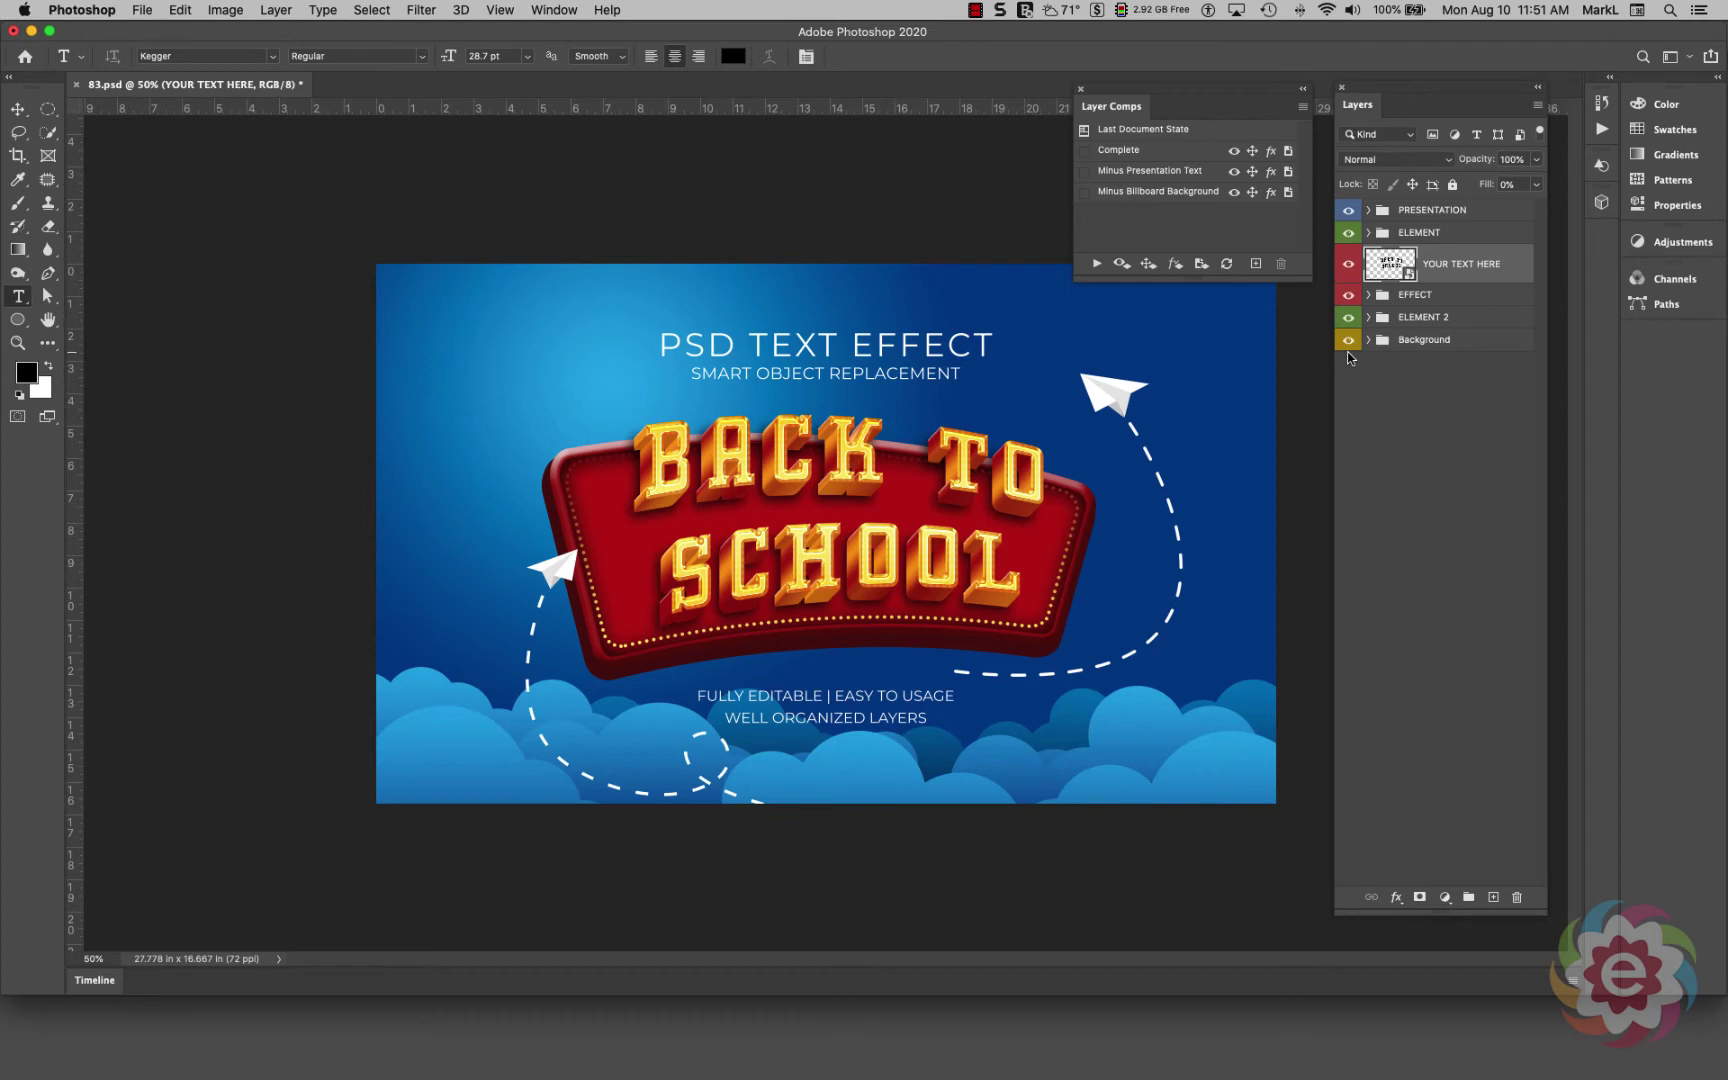
left_click(1348, 234)
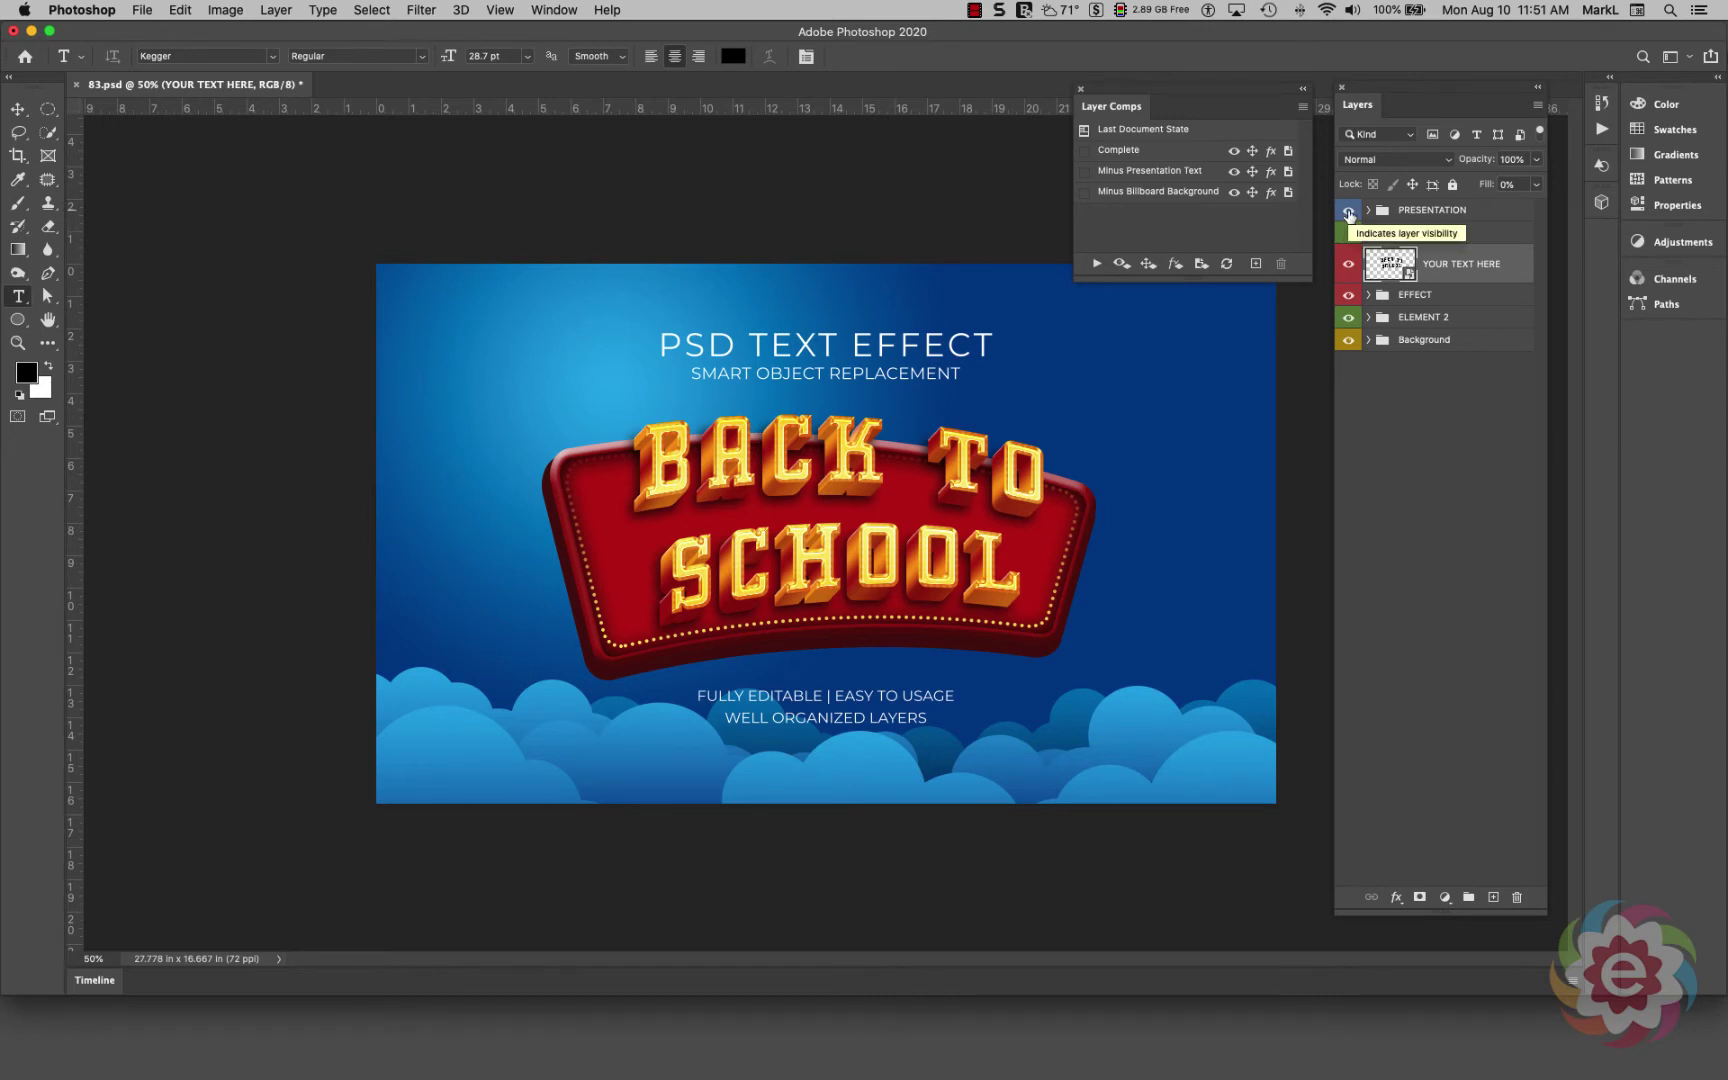
left_click(1348, 211)
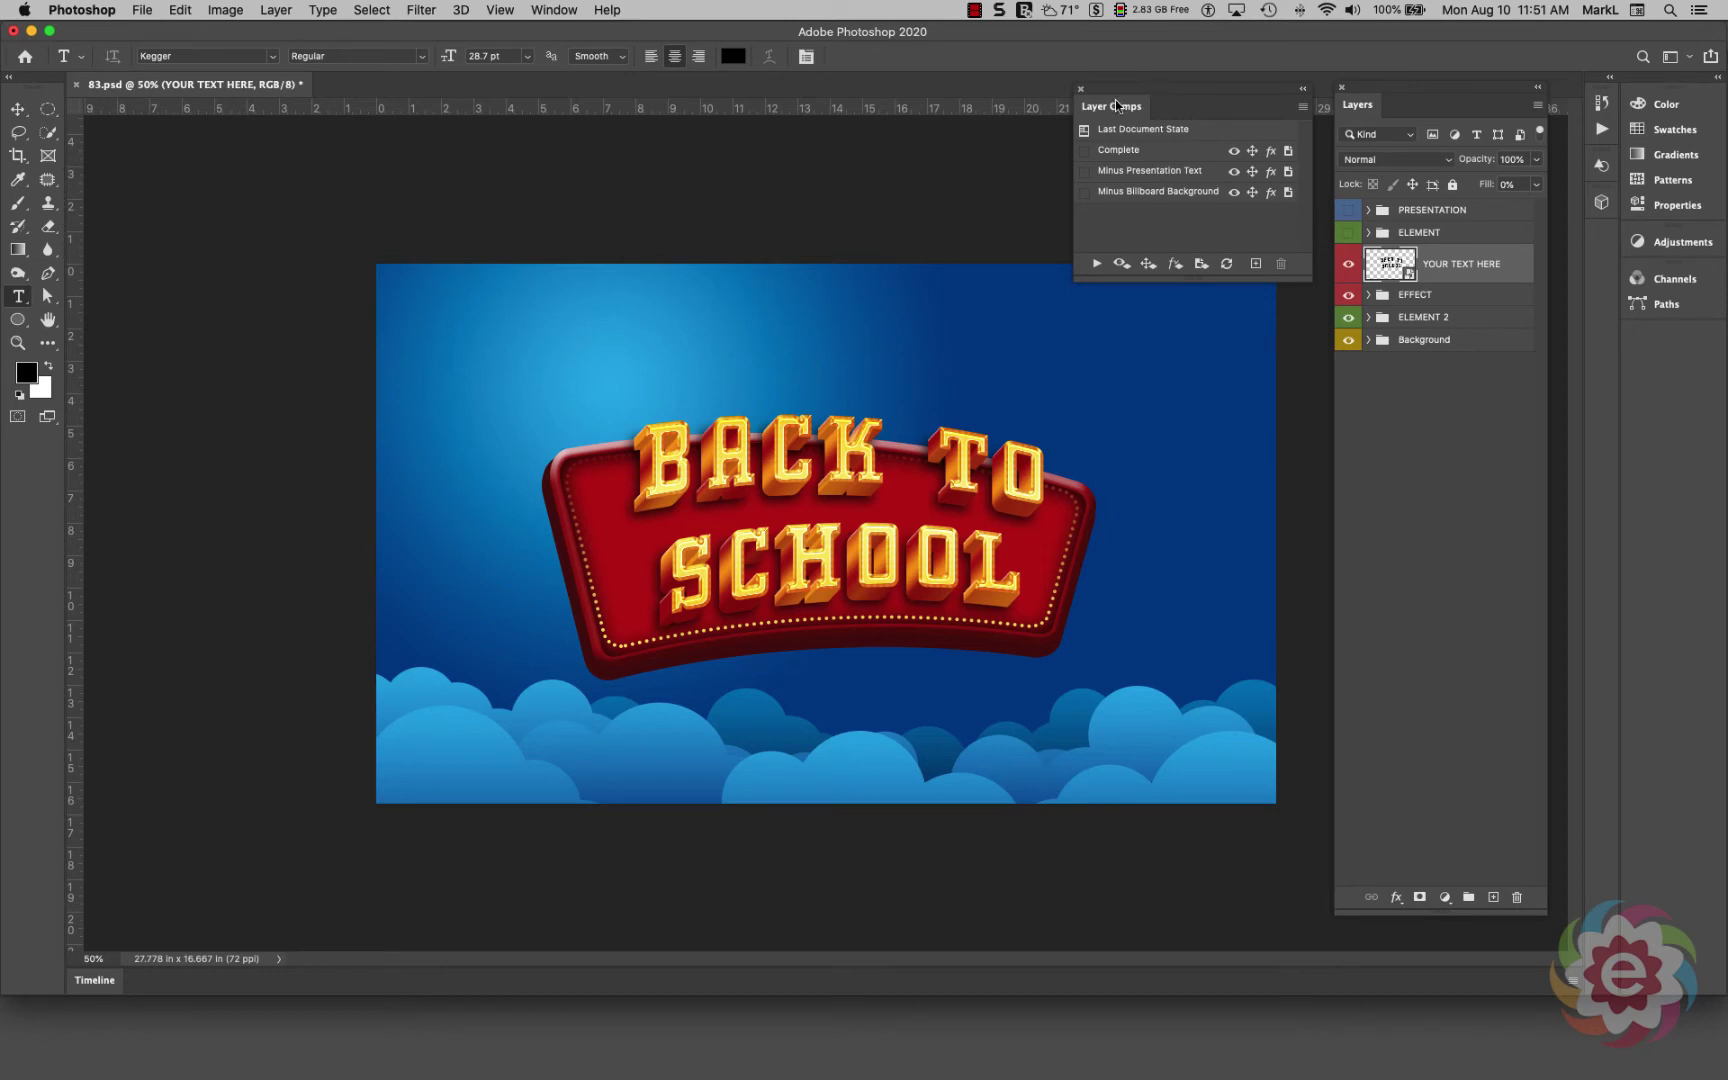
- Create a layer comp named "minus airplanes" from the current layer state
left_click(1255, 264)
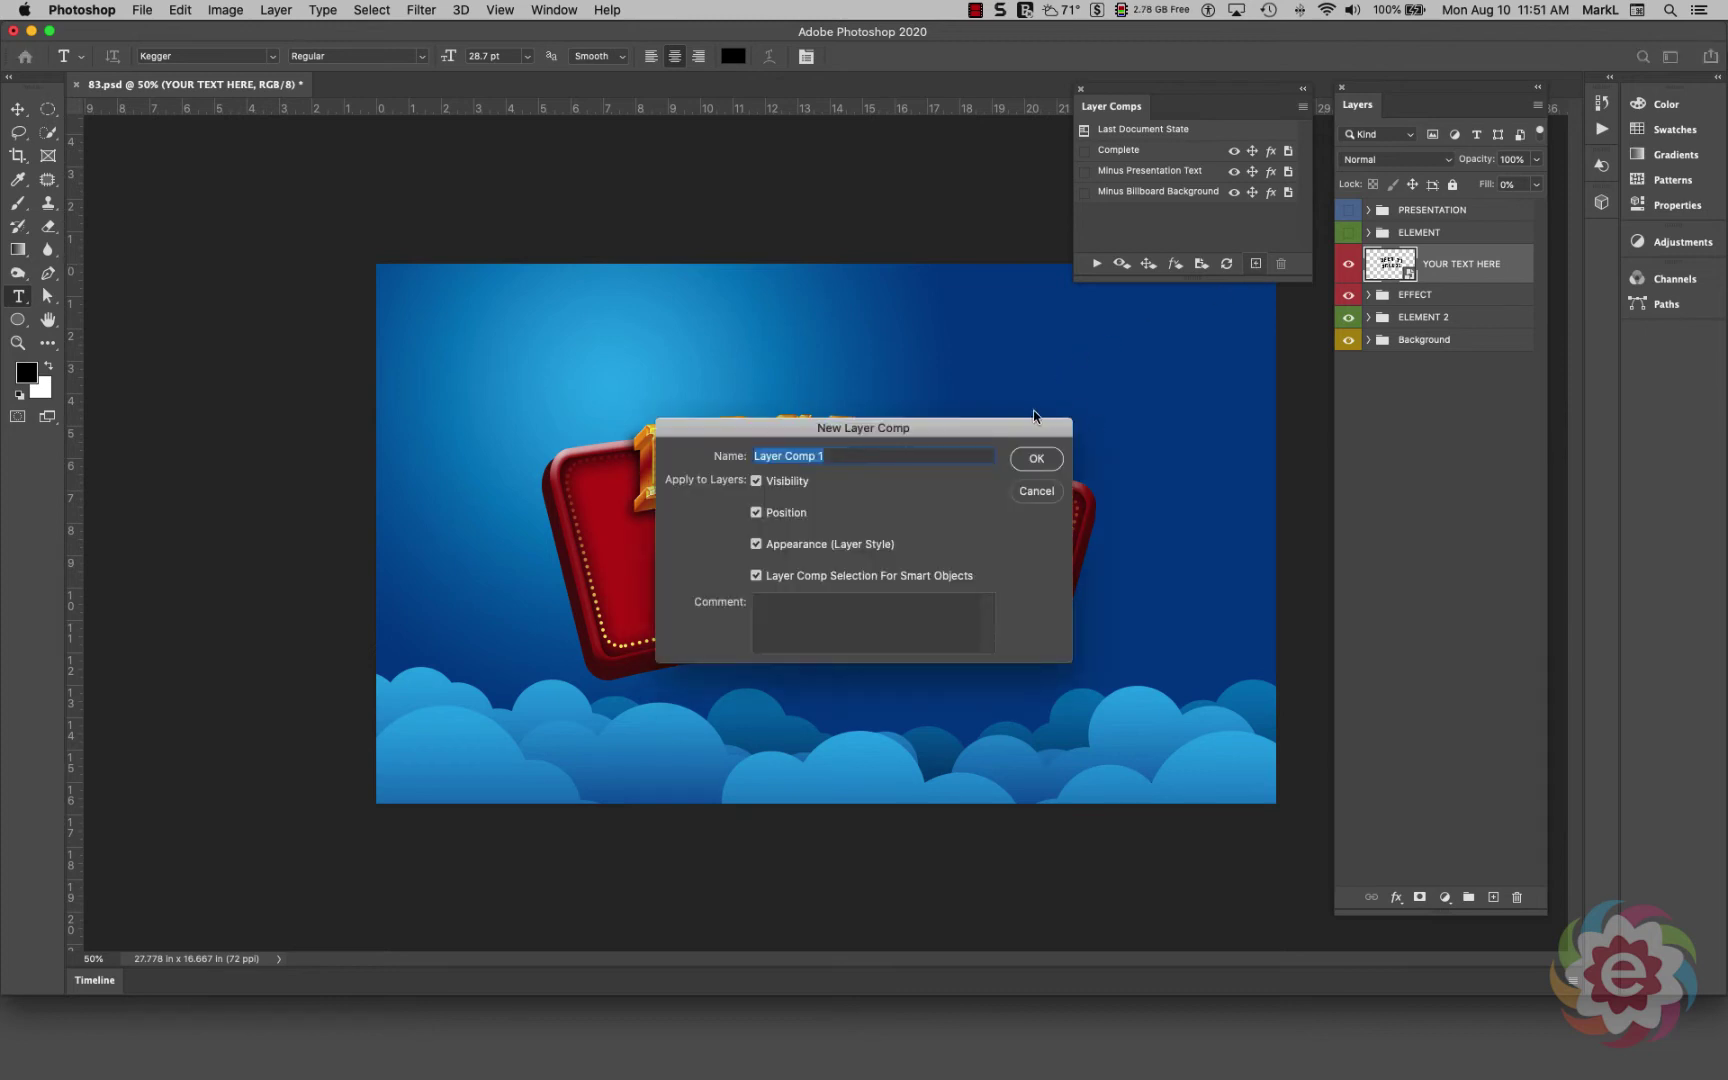
left_click_drag(1004, 432, 1213, 522)
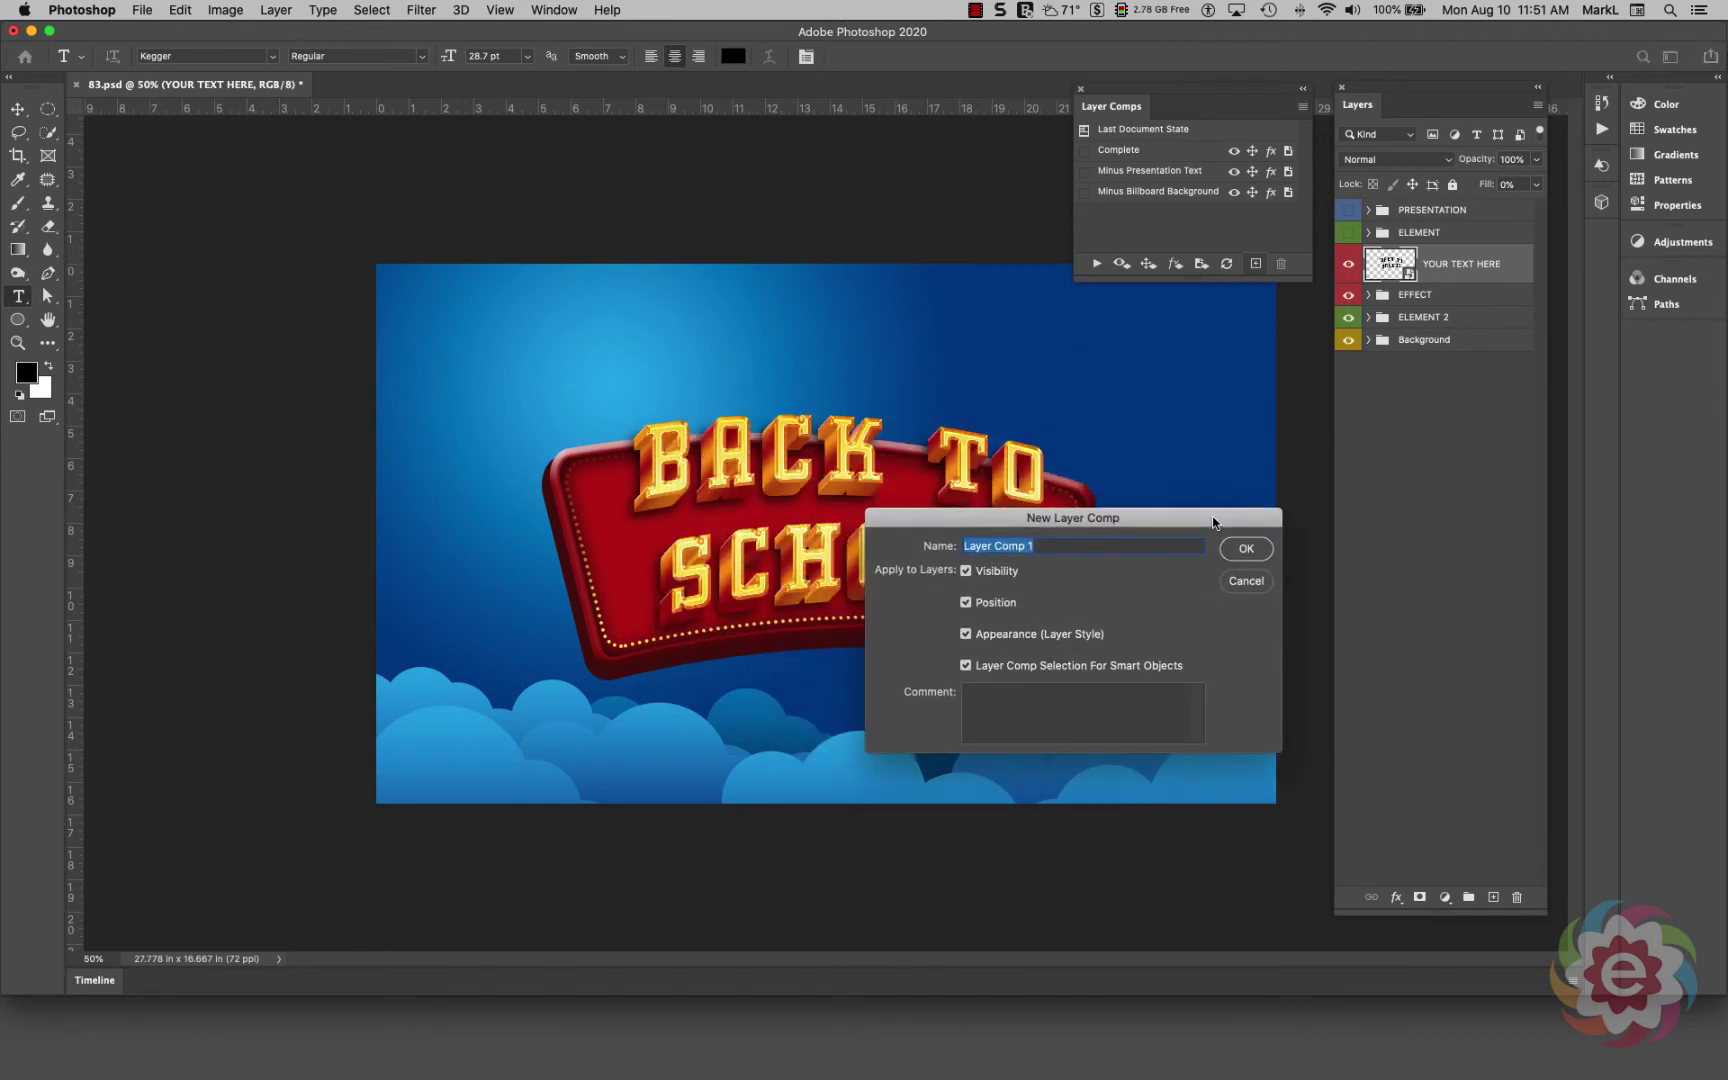
type("minus airplanes")
left_click(1240, 549)
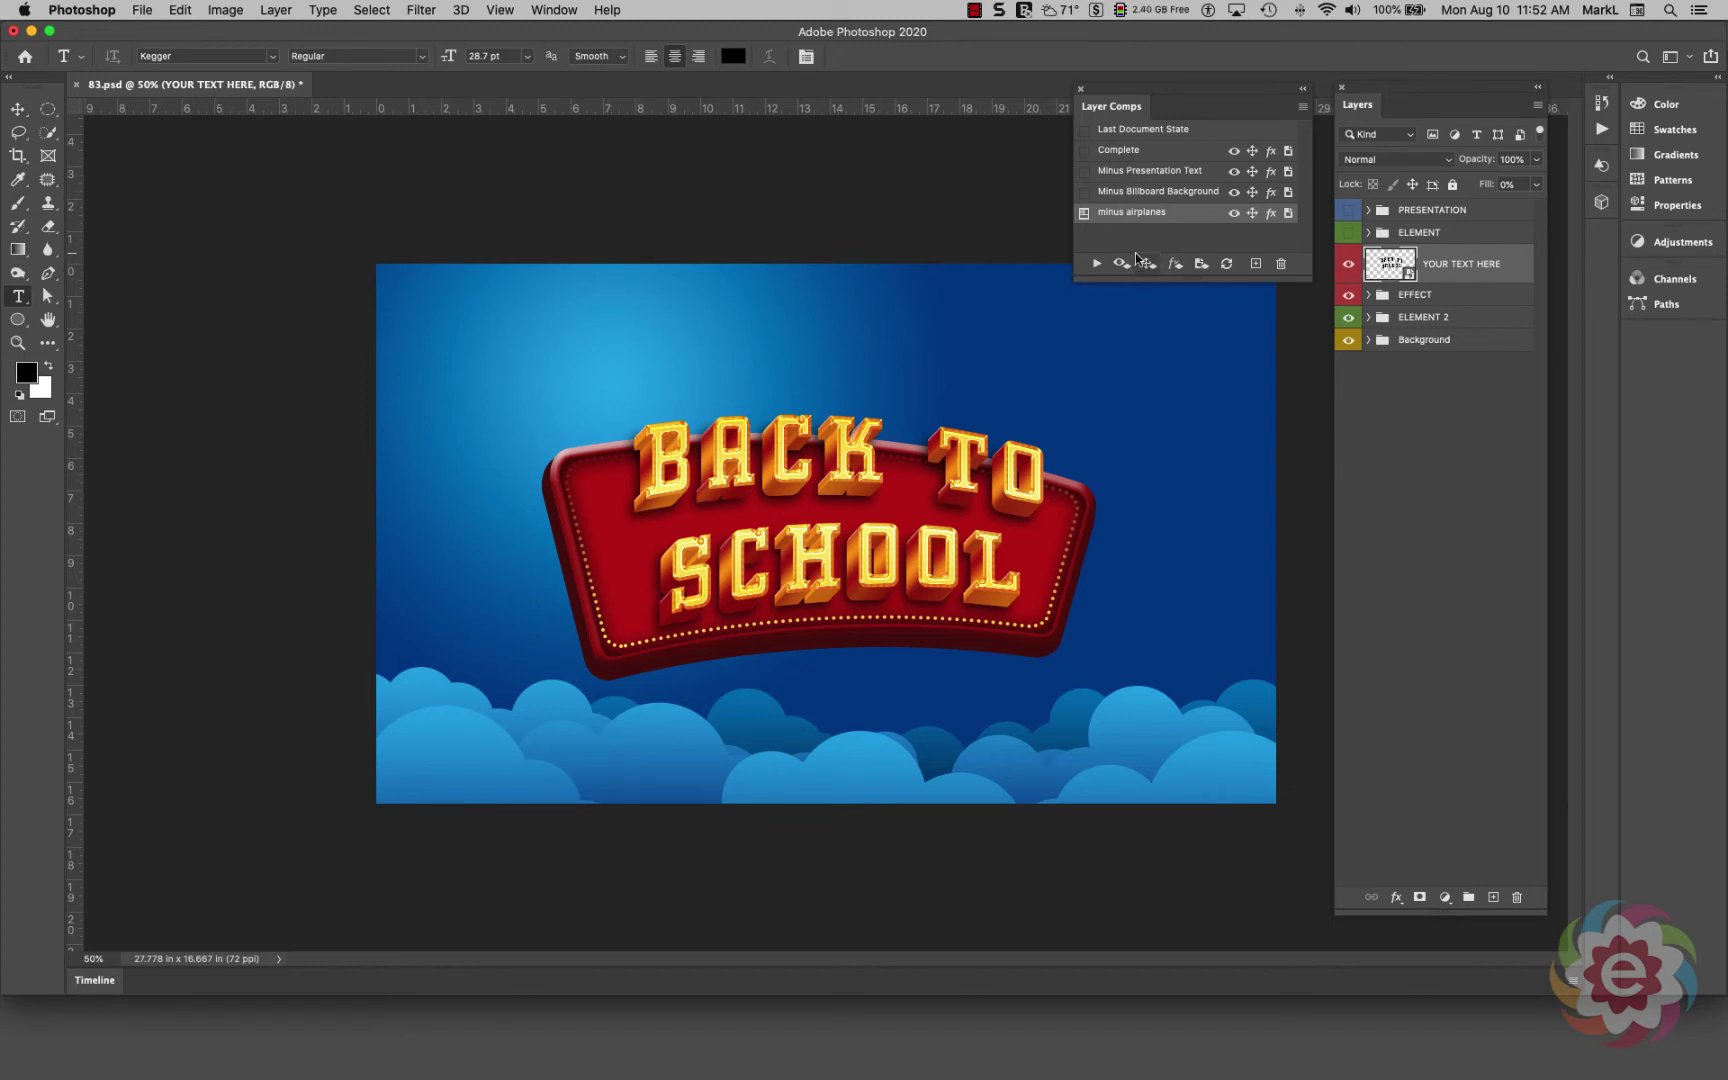
- Apply the Complete layer comp, followed by the Minus Presentation Text comp
left_click(1088, 152)
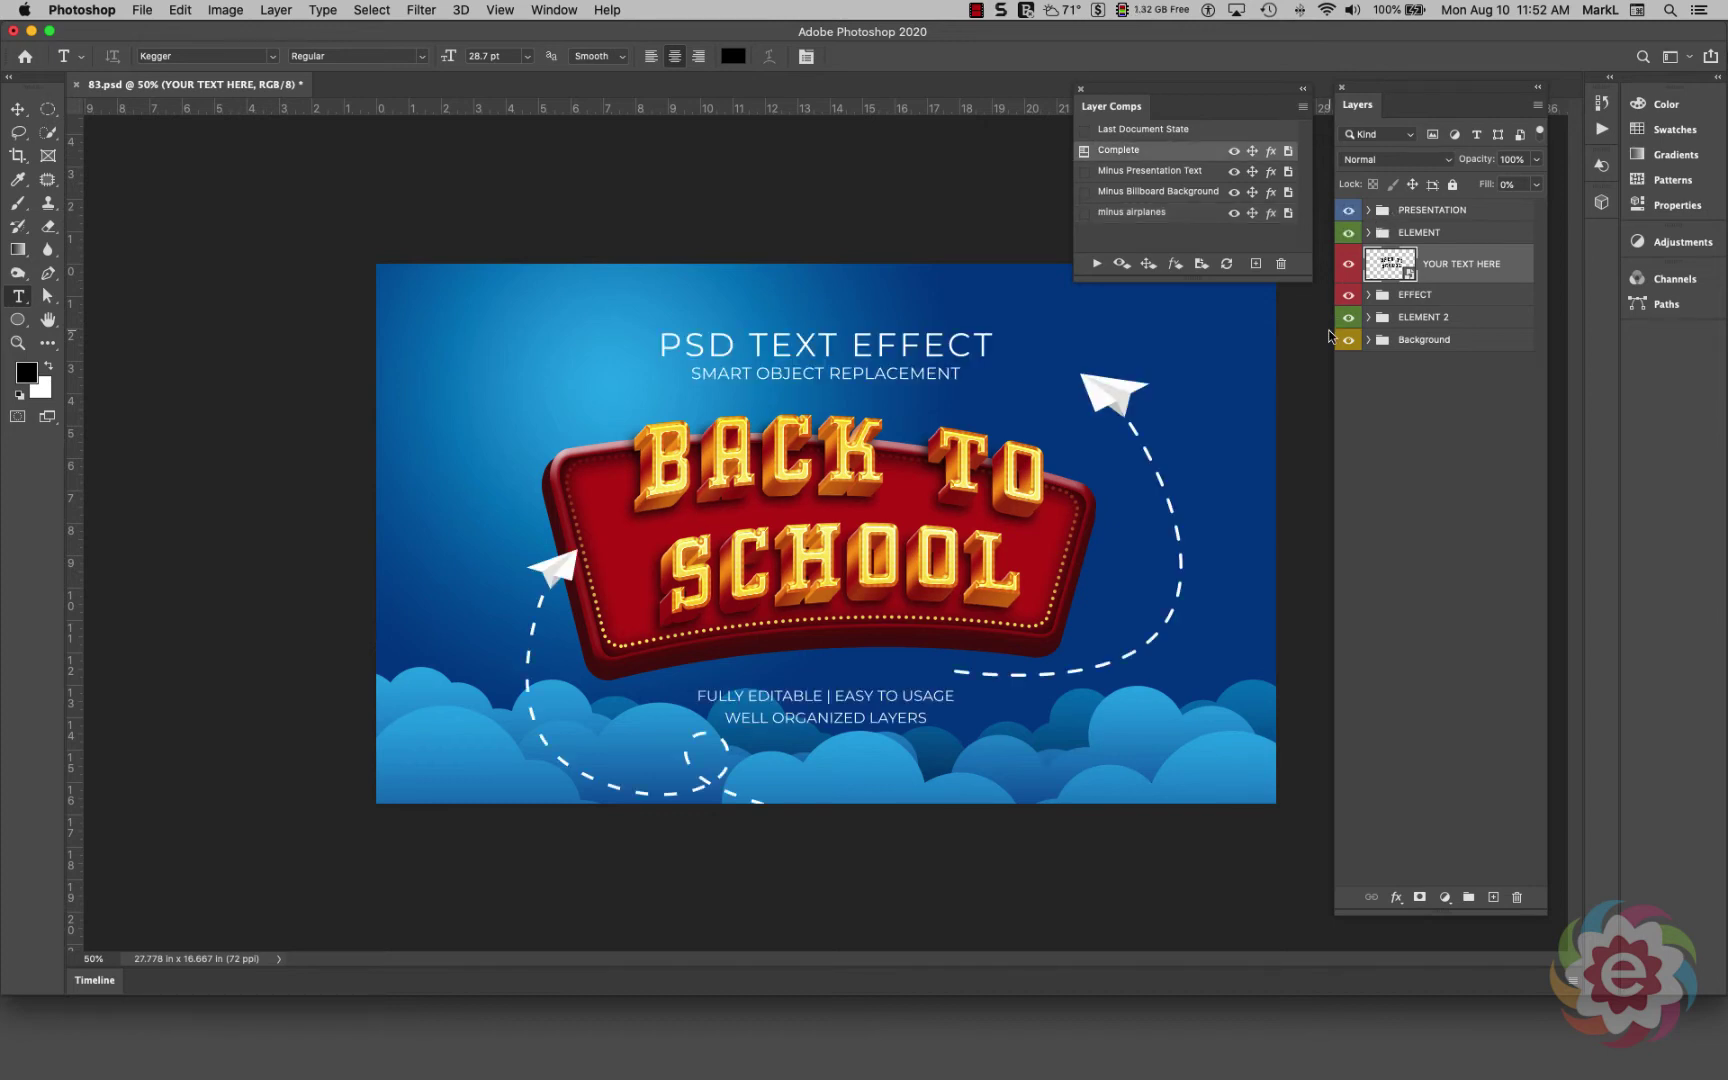
left_click(1083, 172)
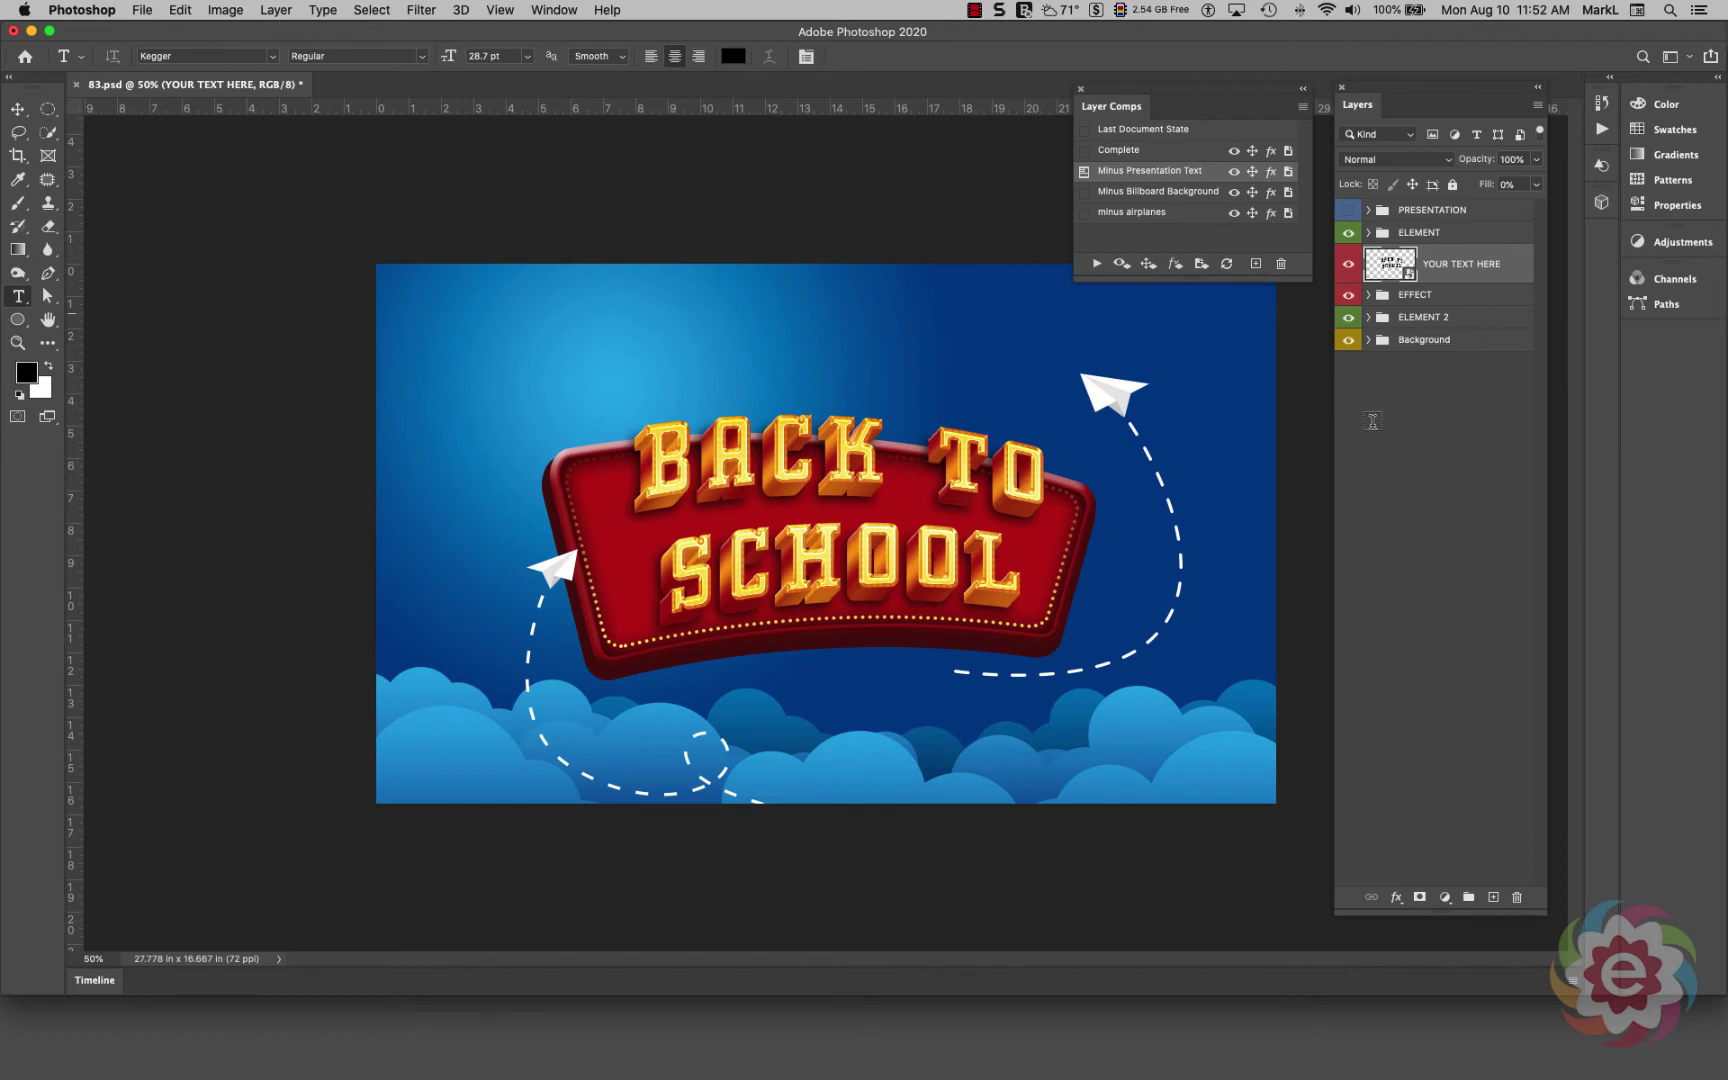
- Hide the ELEMENT group, the YOUR TEXT HERE layer and the EFFECT and ELEMENT 2 groups, and expand the Background group
left_click(1348, 233)
left_click(1348, 264)
left_click_drag(1348, 275, 1350, 362)
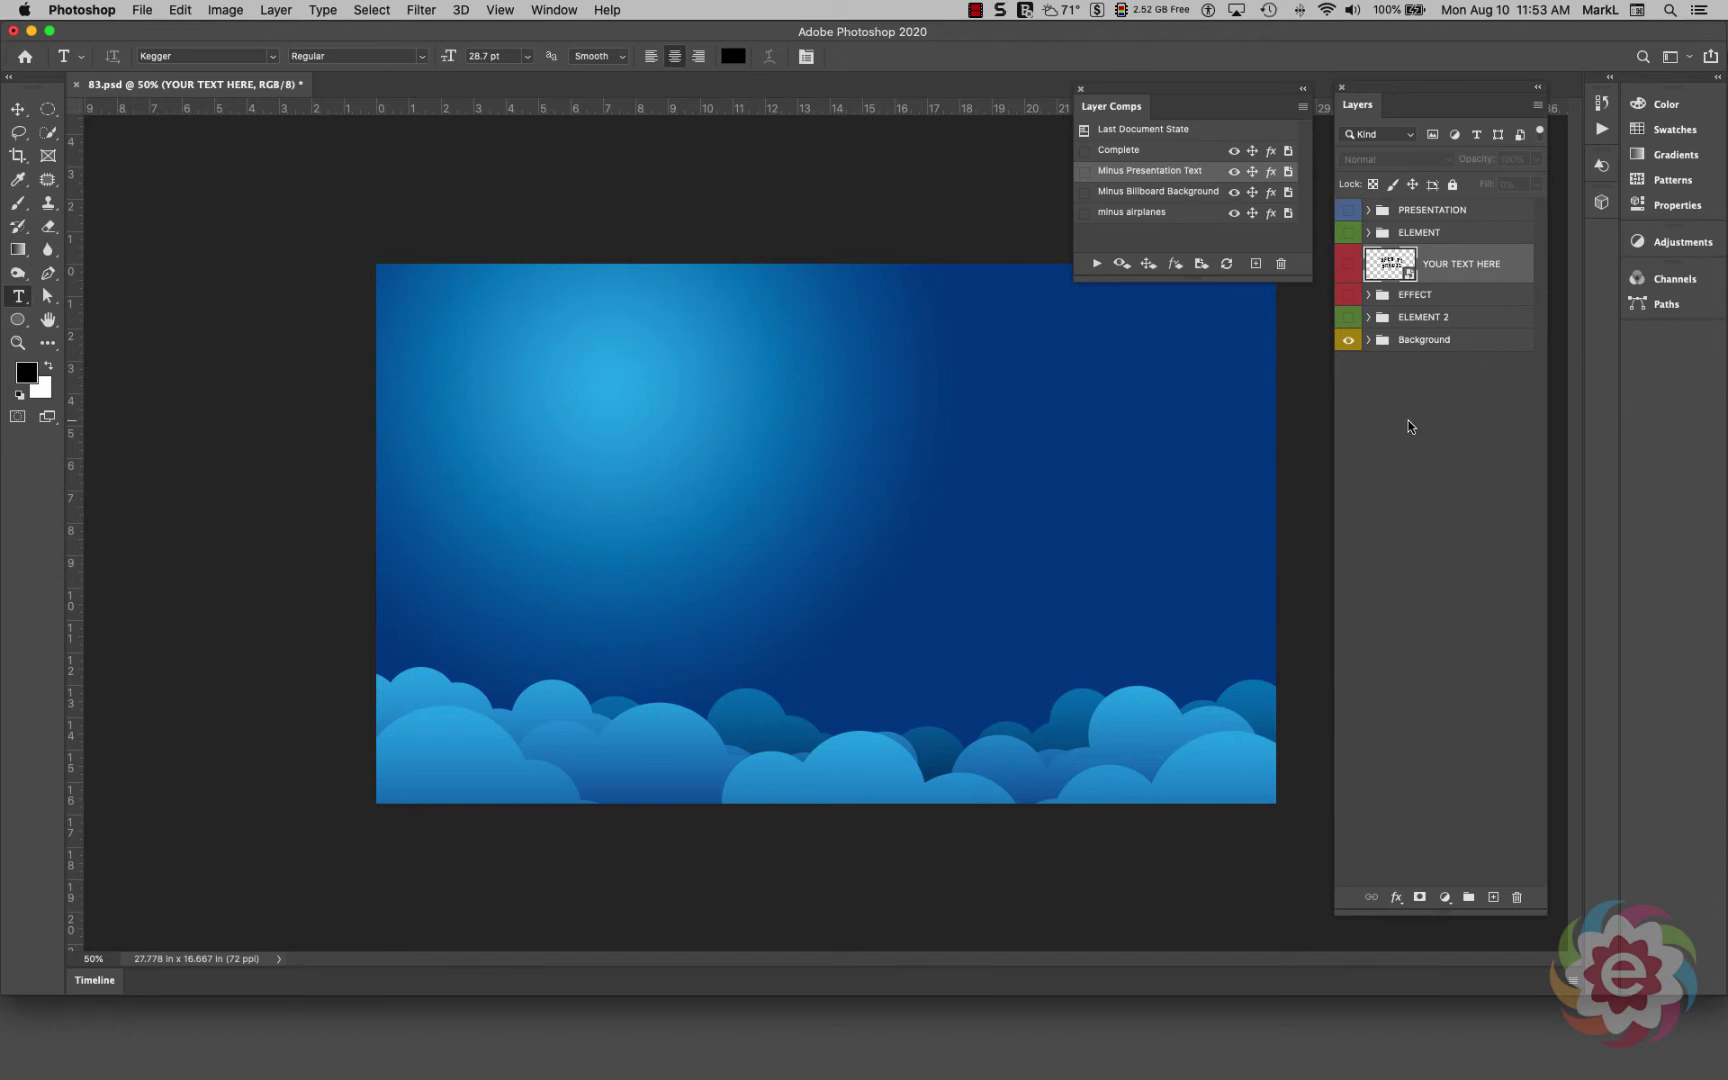
left_click(1369, 341)
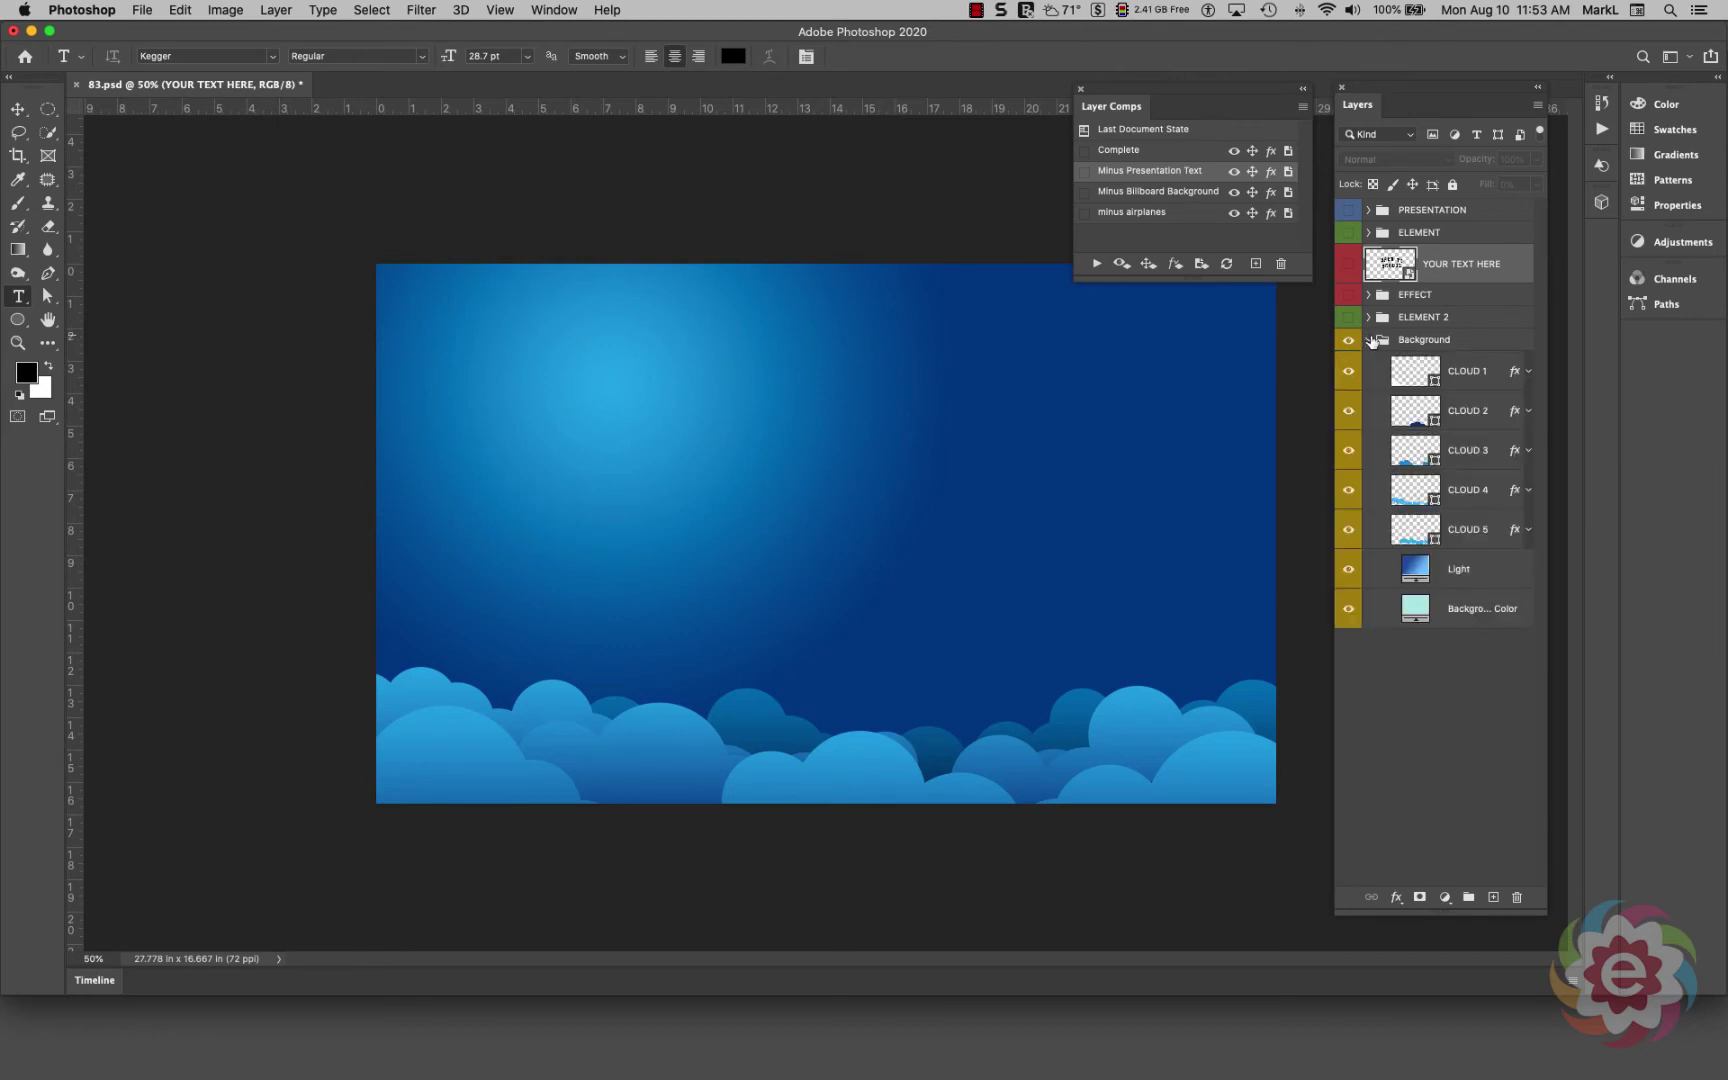
- Create a layer comp named "Blue Background" from the visible layers and save 83.psd
left_click(1256, 265)
type("Blue ")
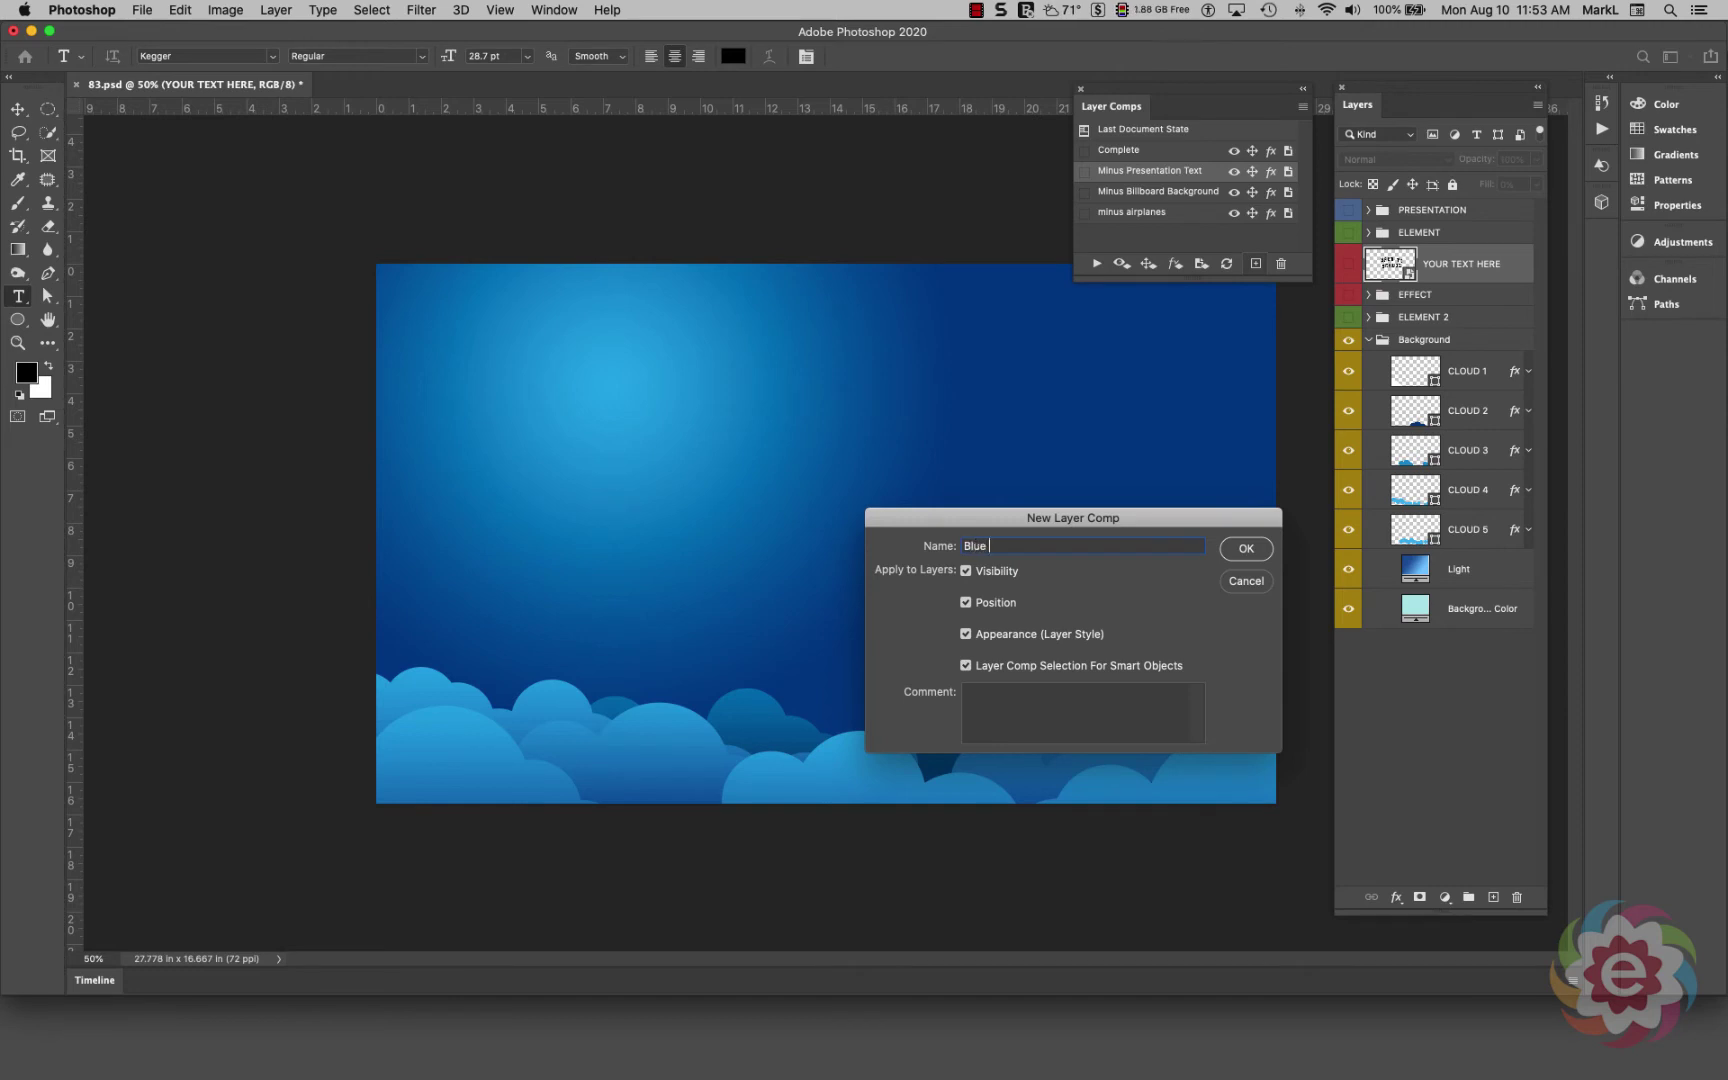
type("Background")
left_click(1244, 553)
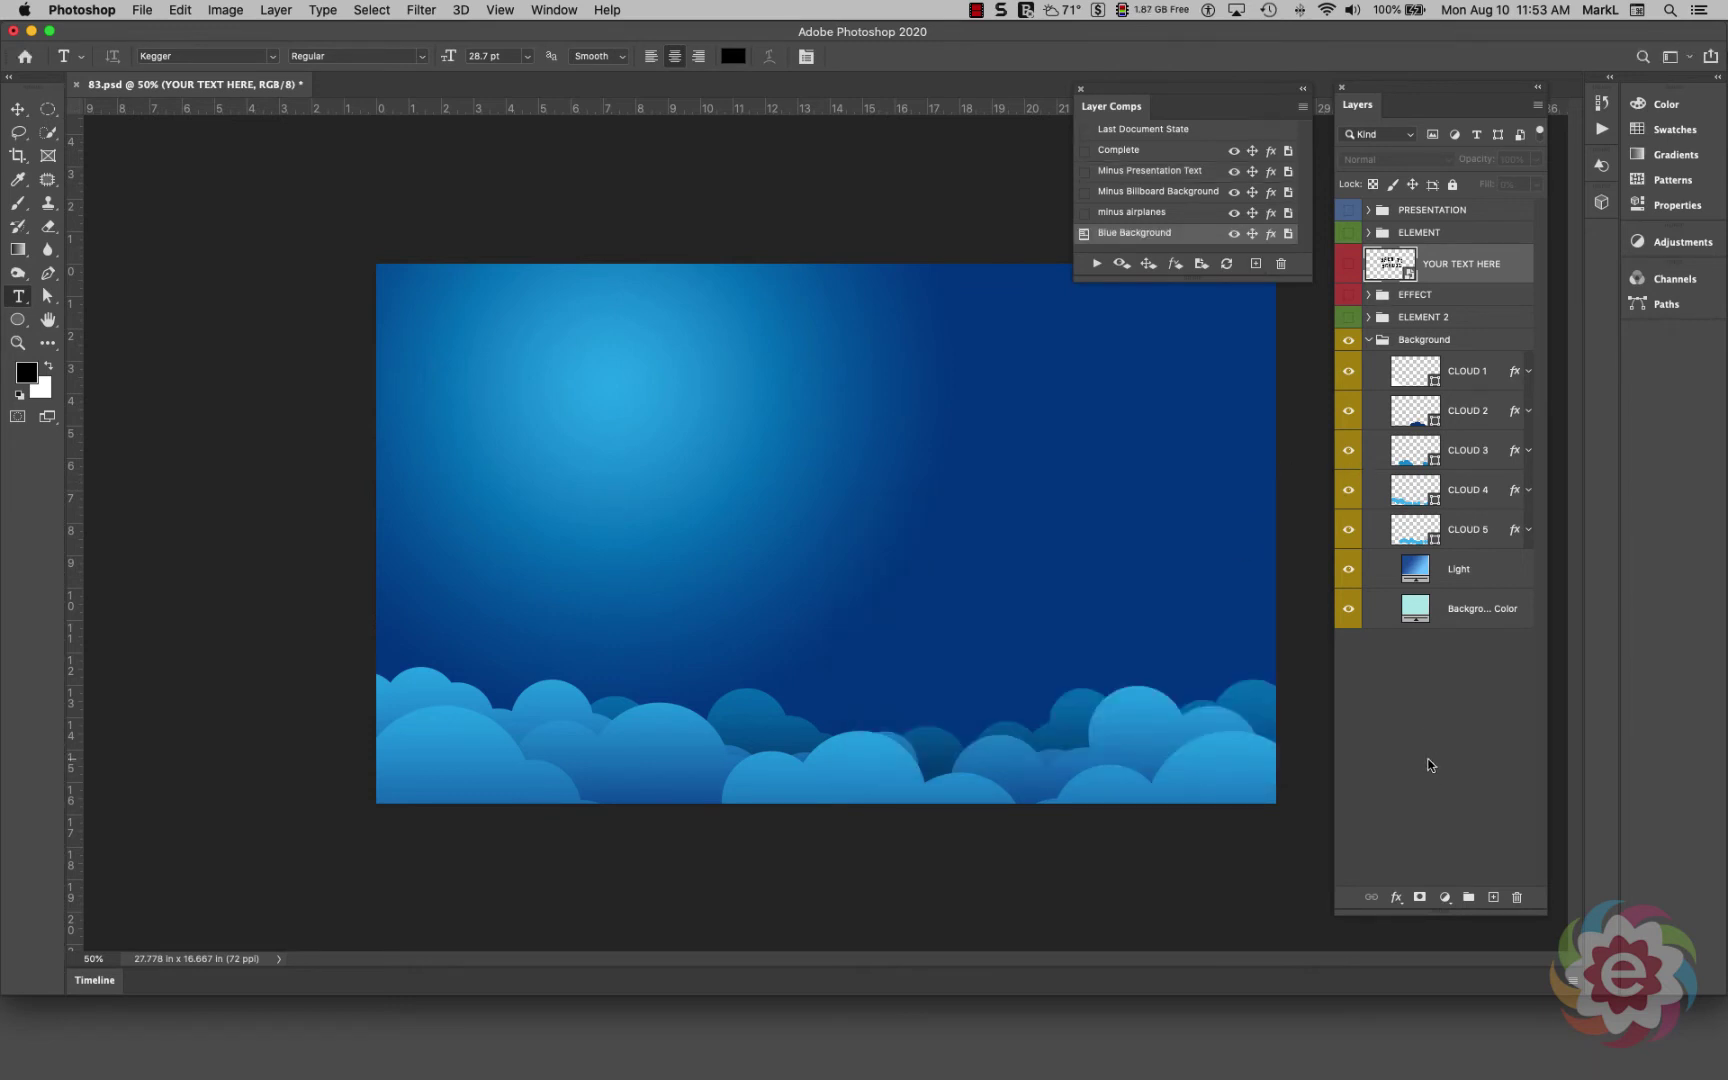
key("super+s")
- Switch to InDesign and open the Object Layer Options of the placed graphic on the page
key("super+Tab")
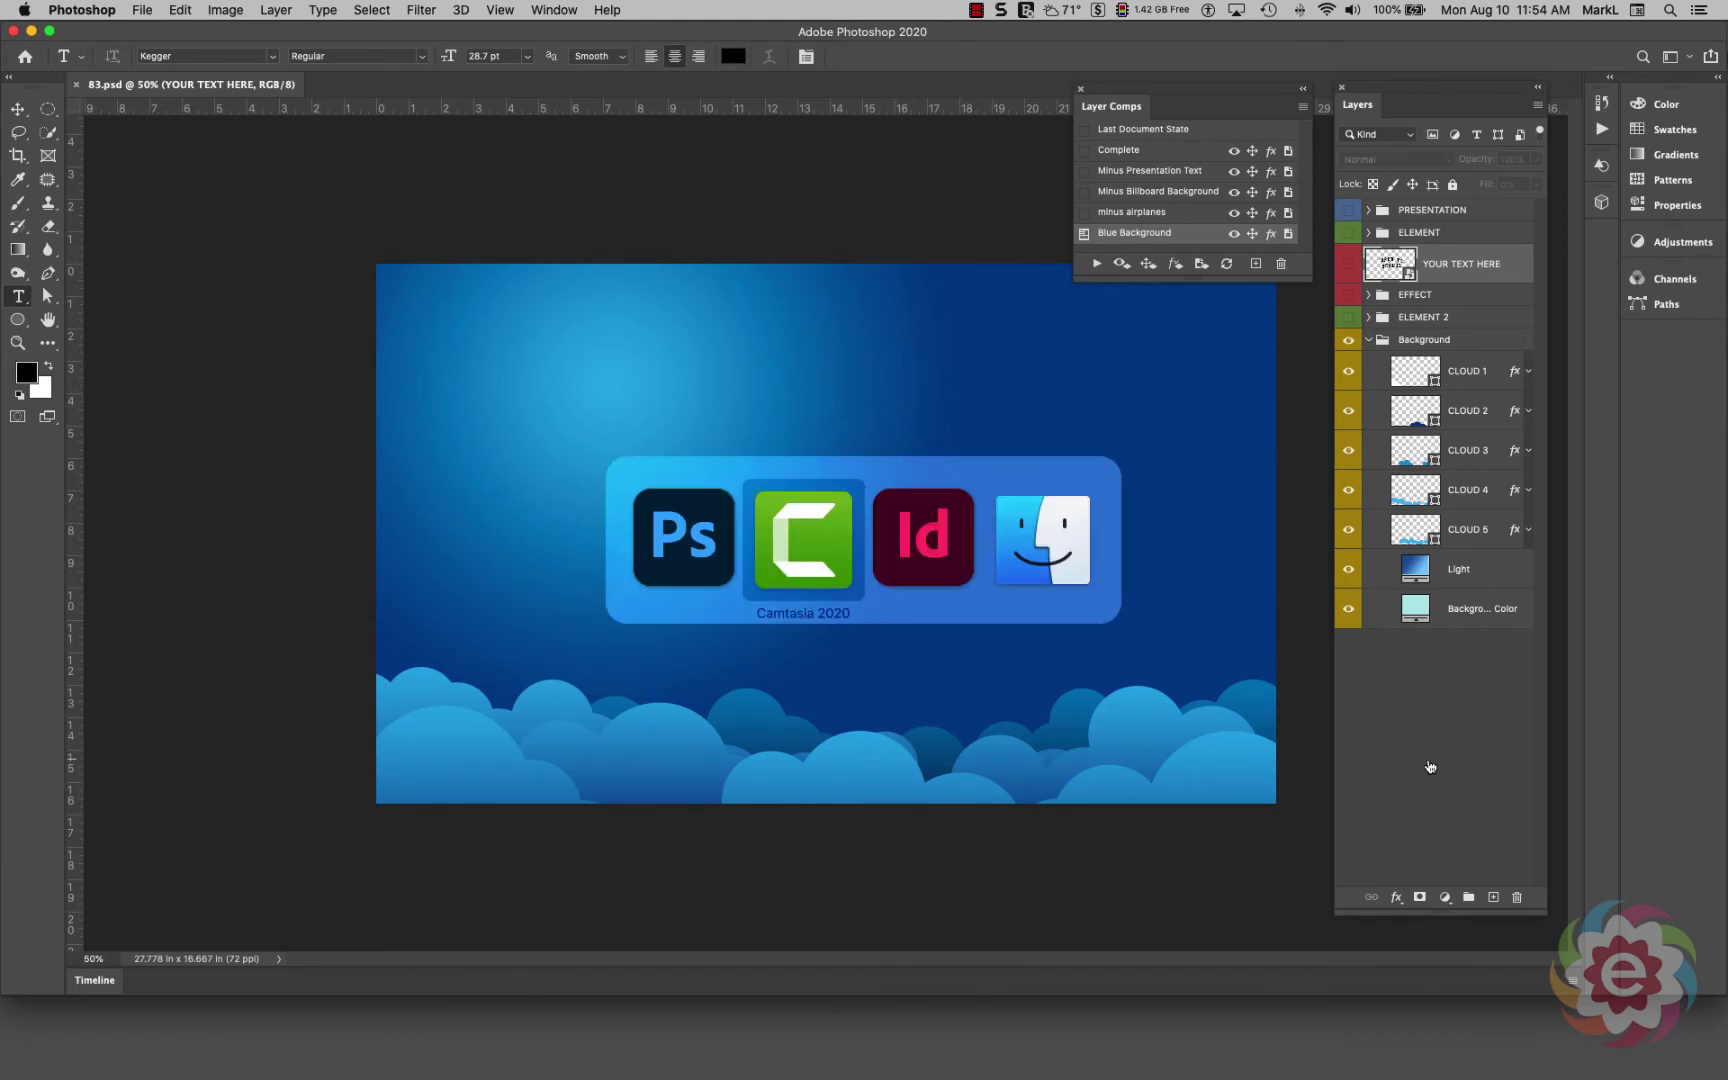
key("super+Tab")
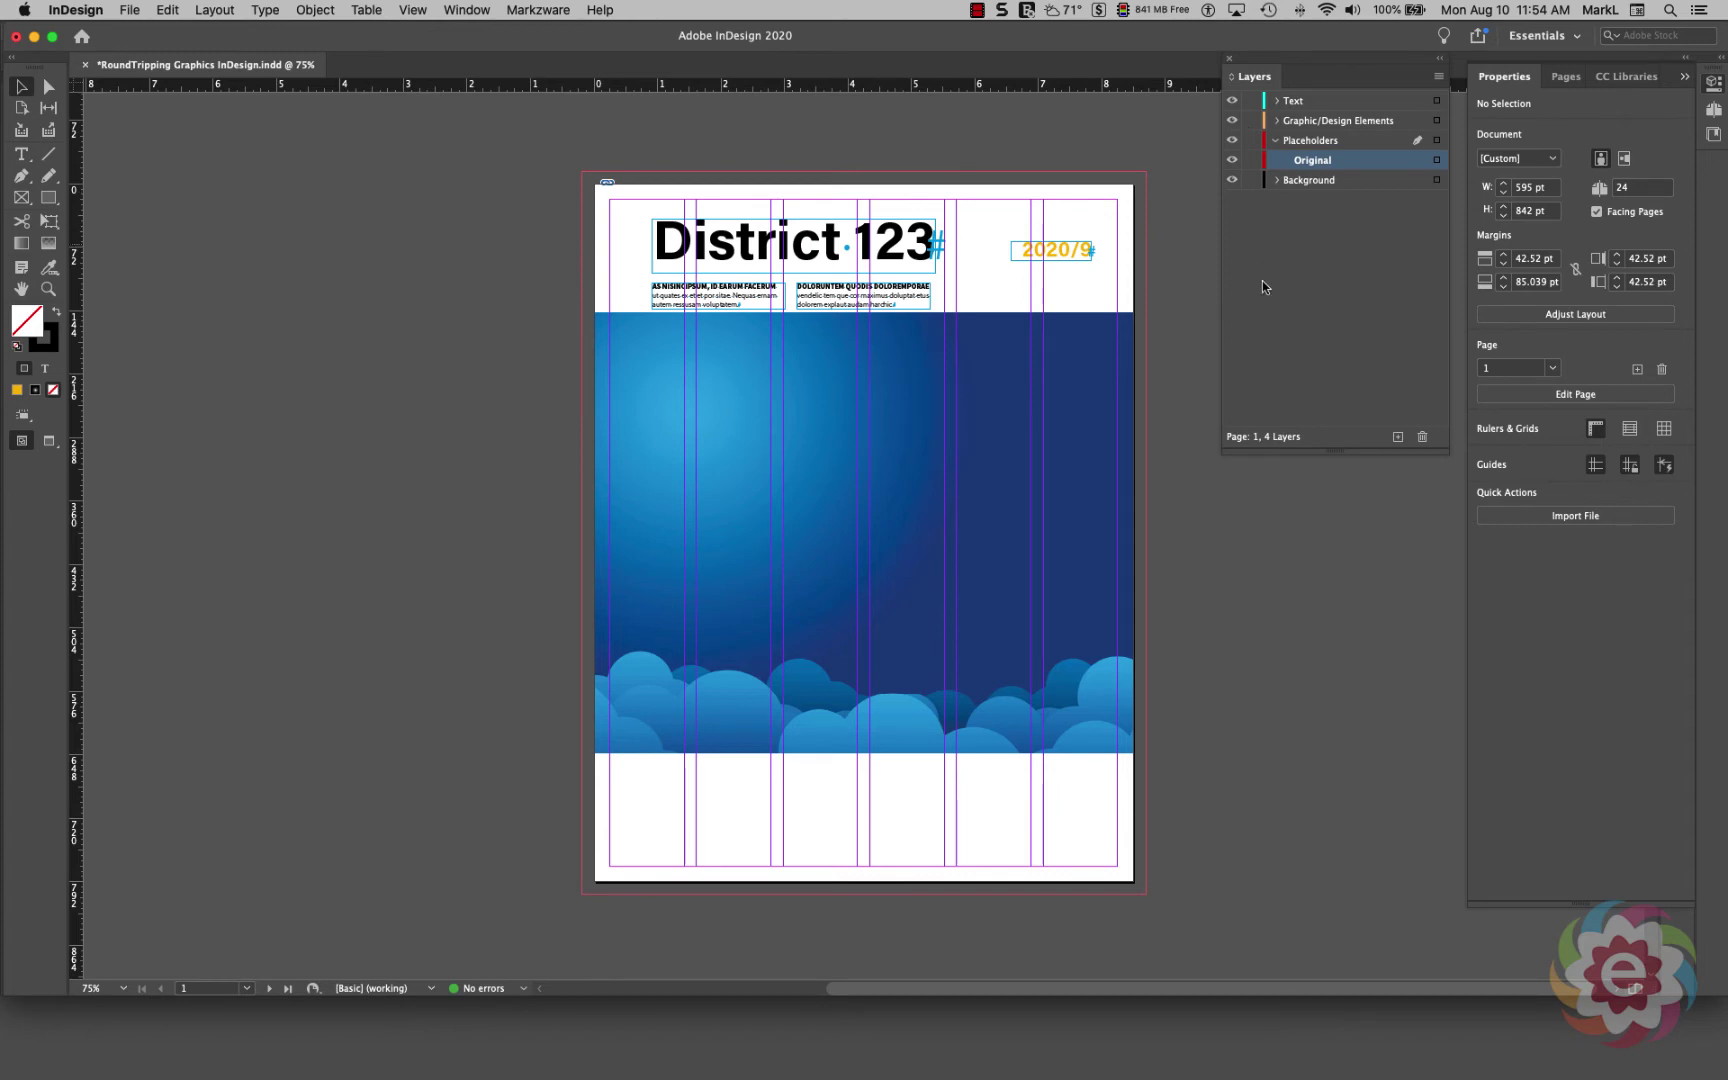
left_click(863, 532)
left_click(315, 10)
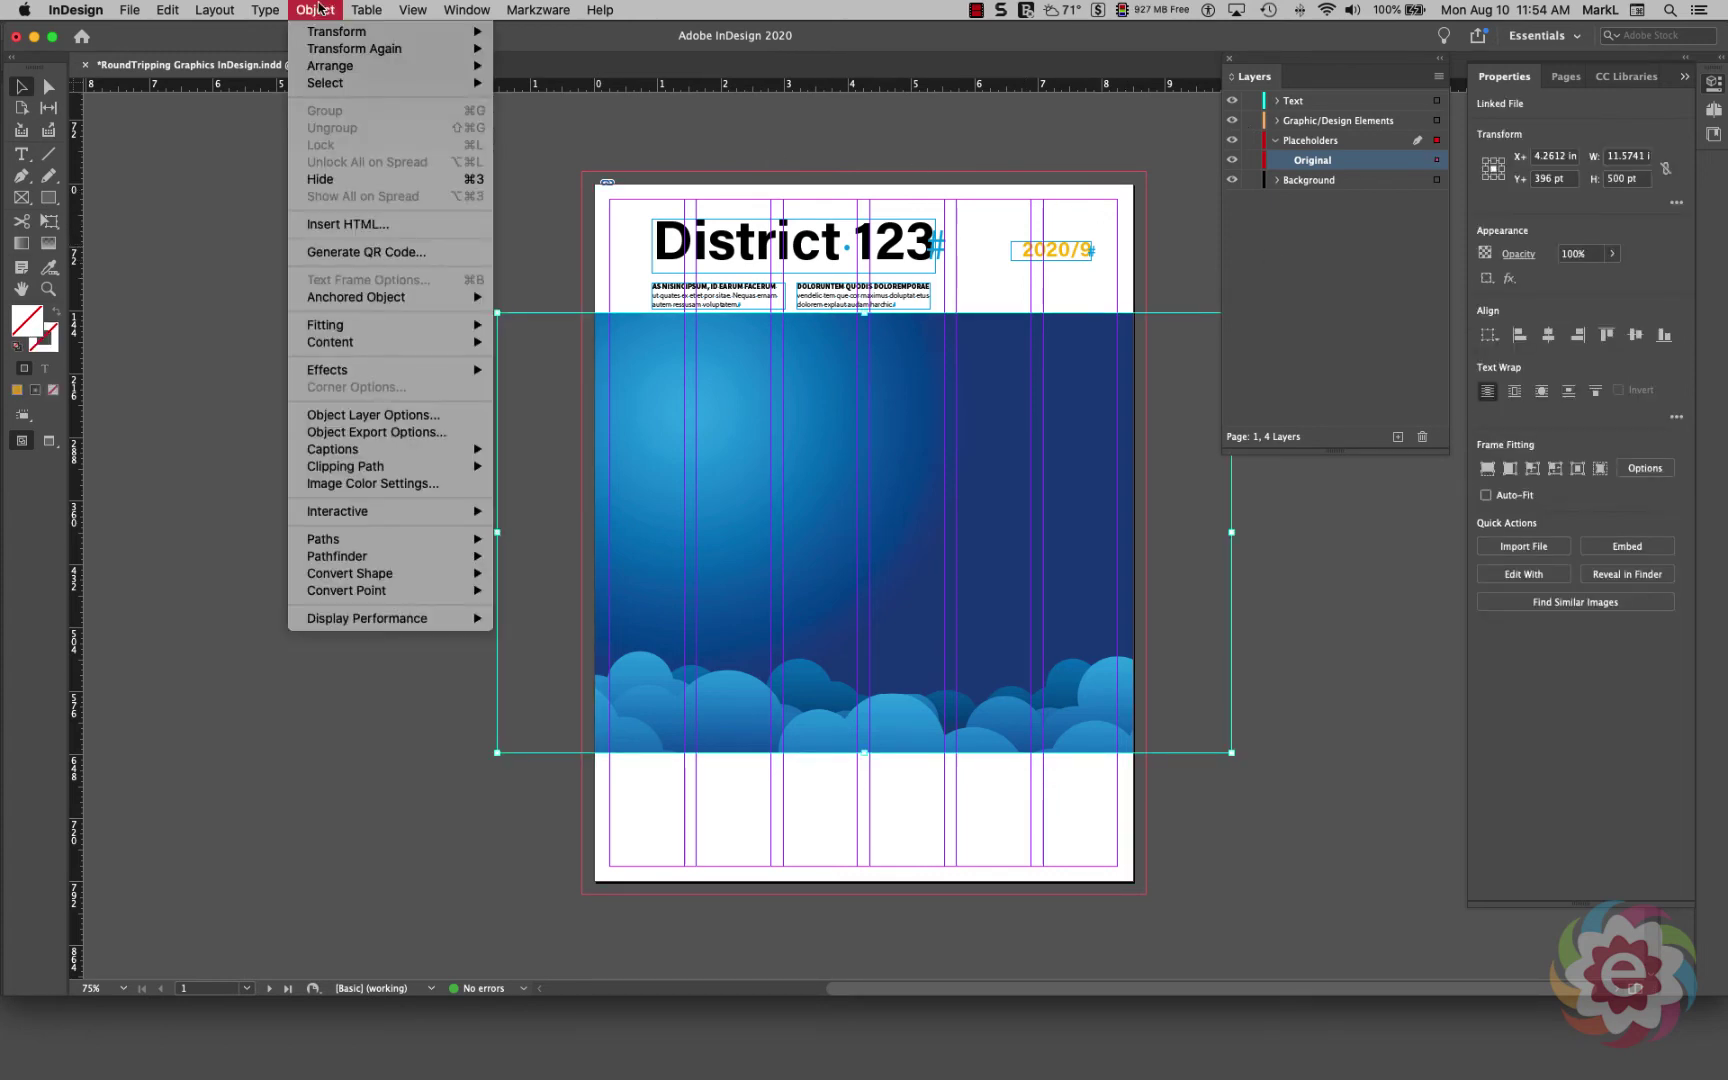
left_click(427, 420)
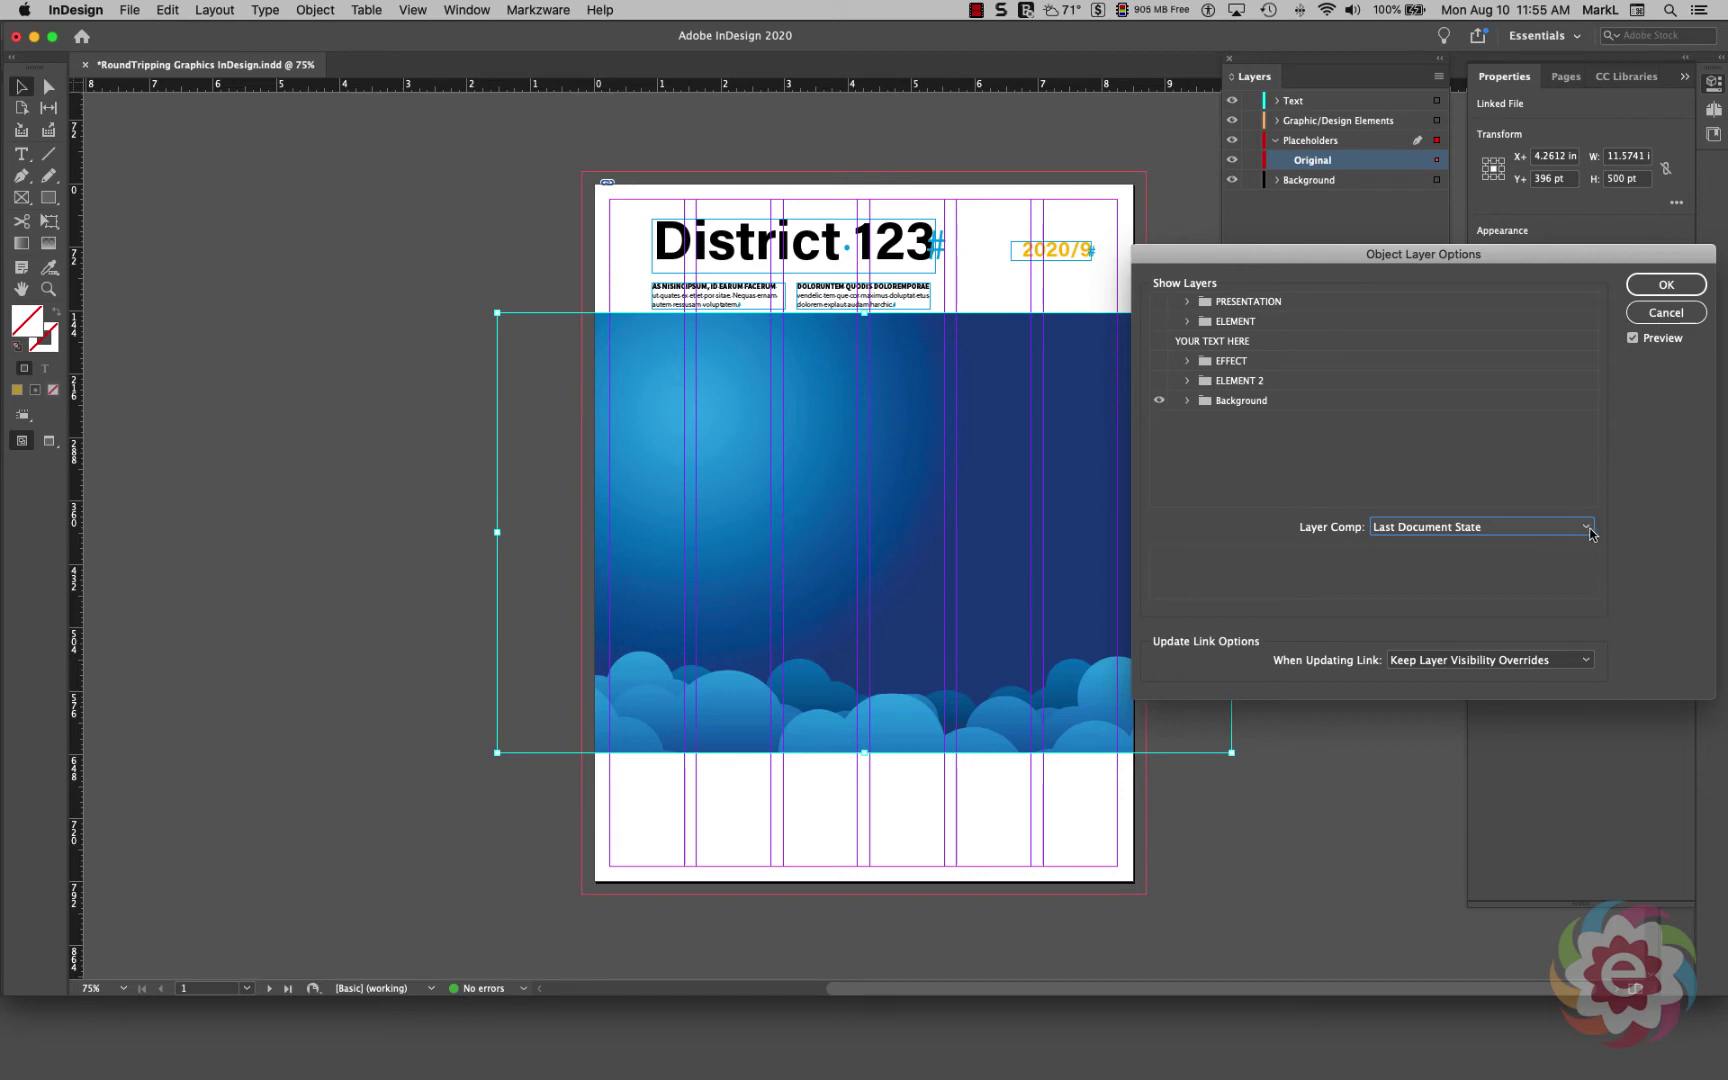
- Preview the graphic with the minus airplanes layer comp, and change the comp to Complete
left_click(1589, 528)
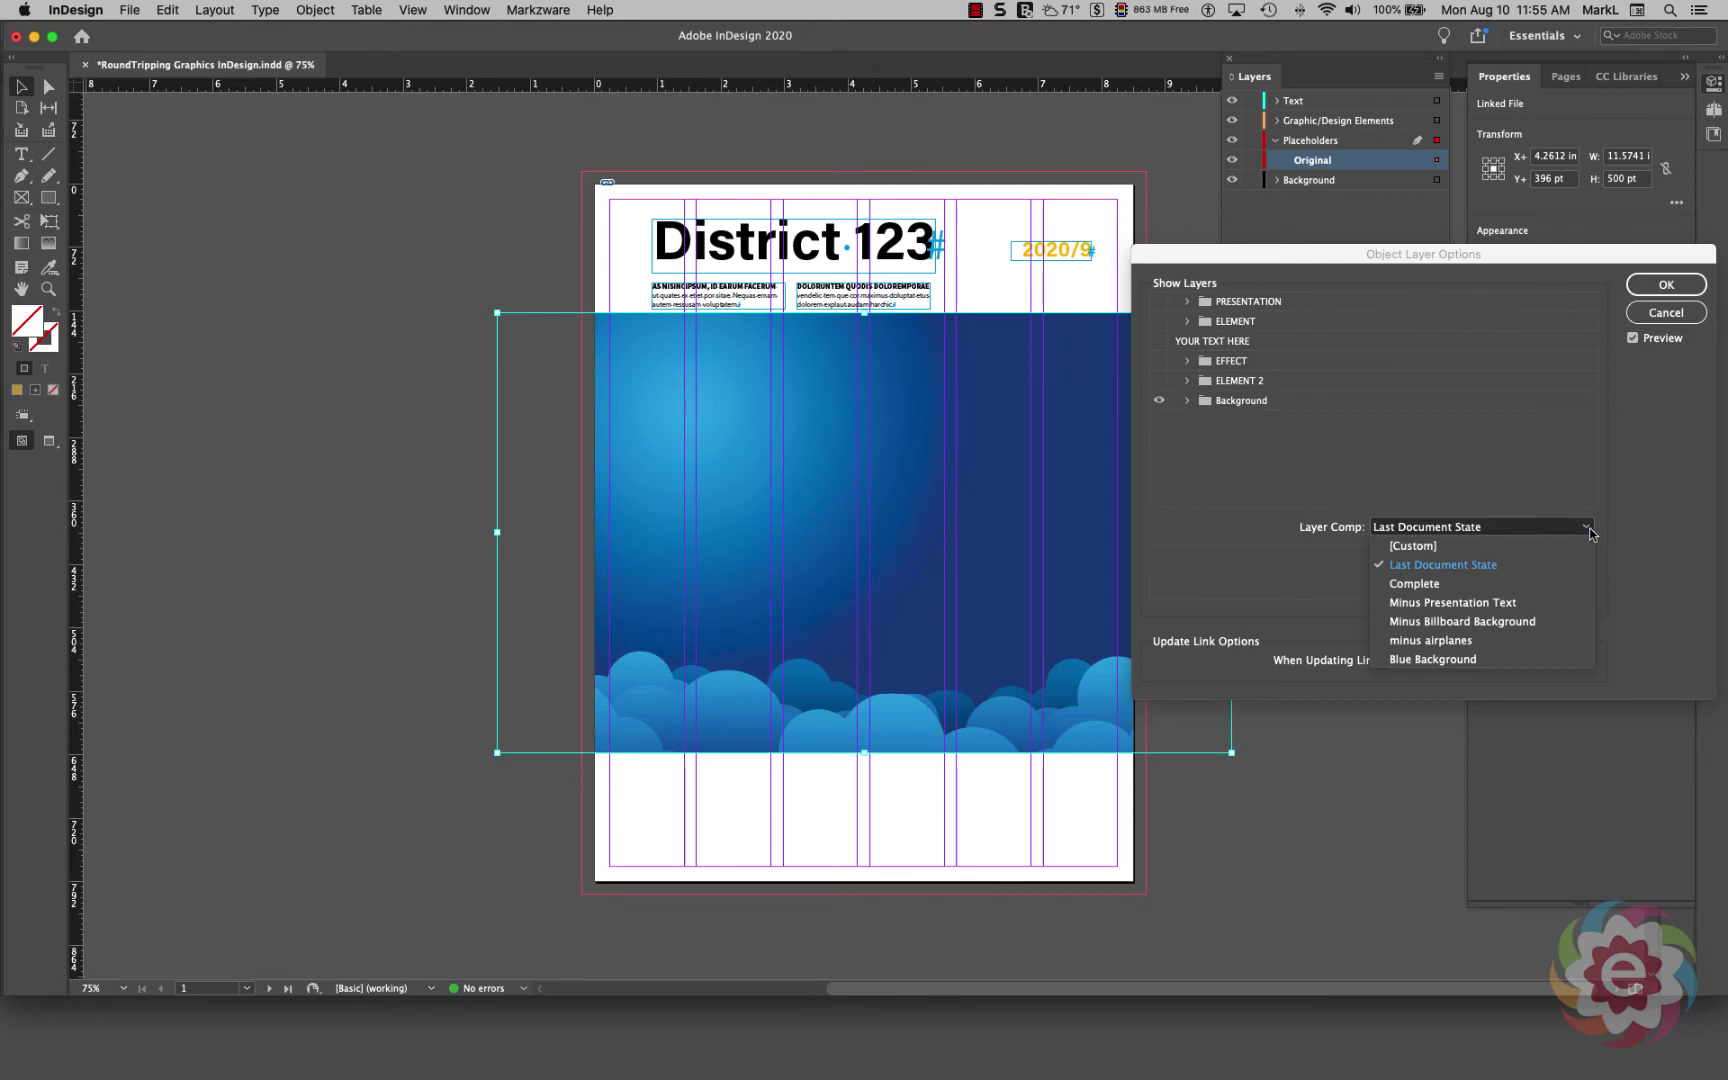
left_click(1455, 642)
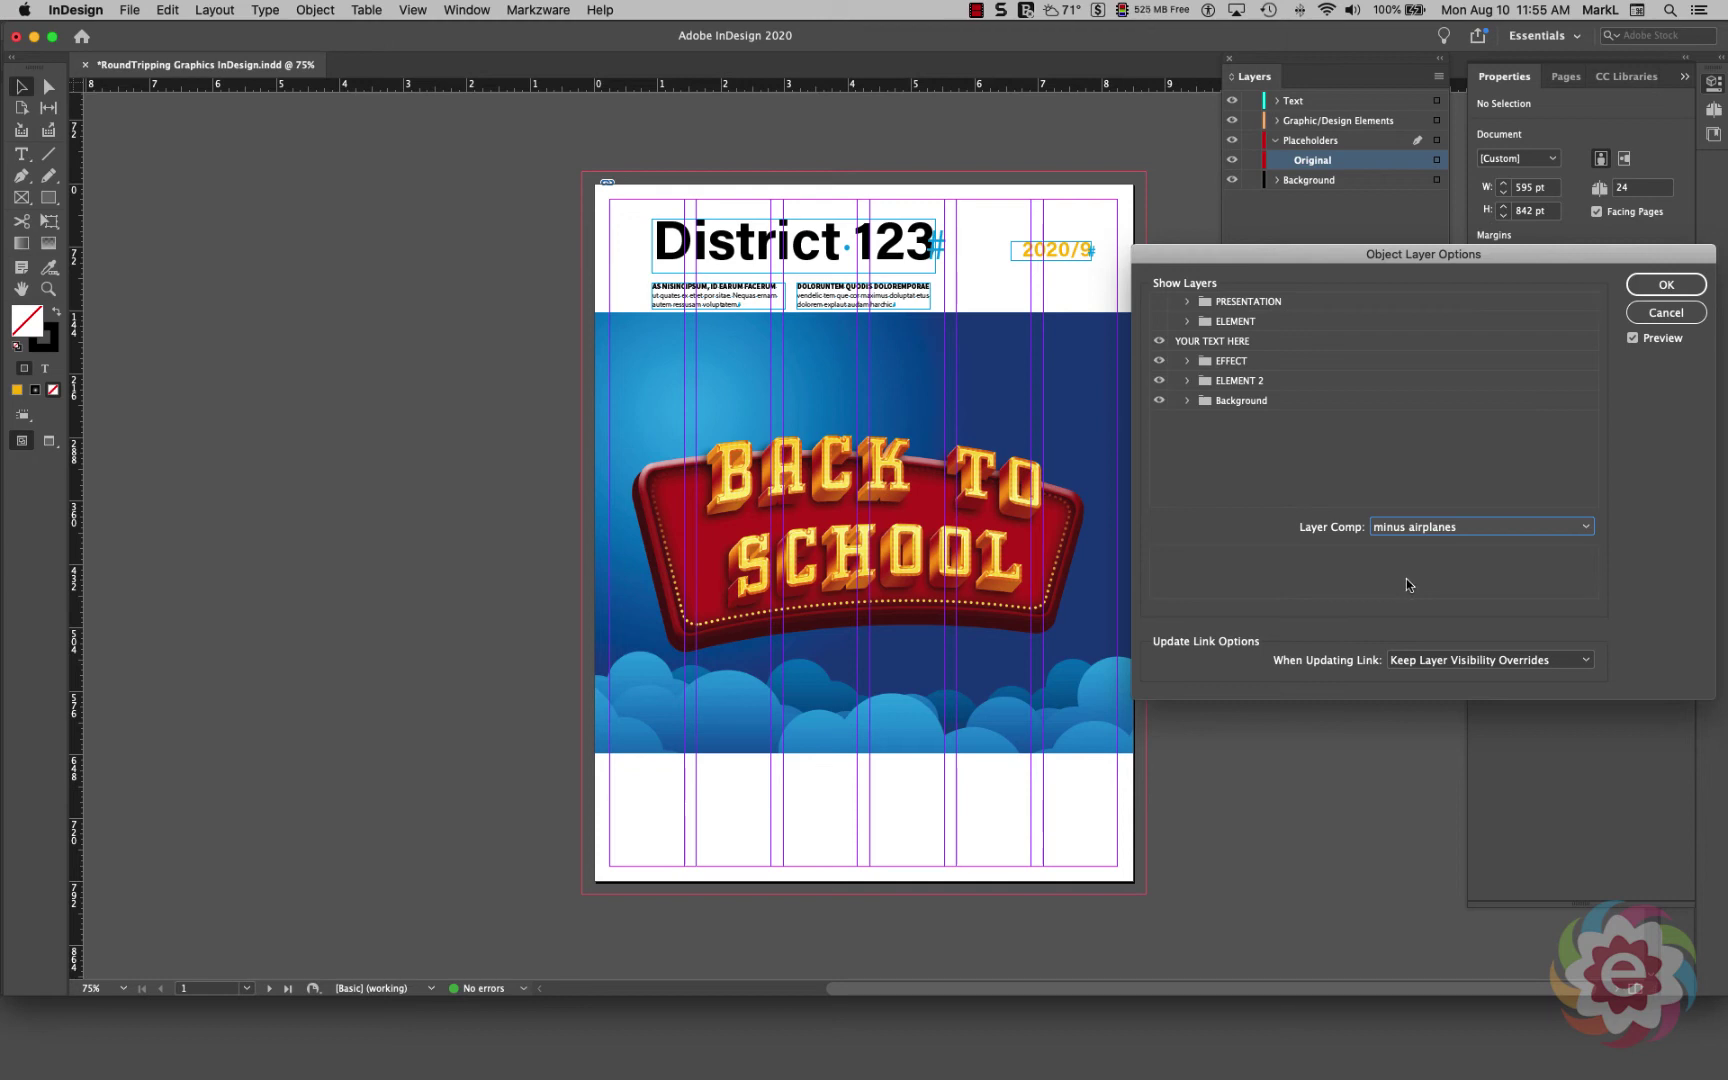
left_click(1497, 531)
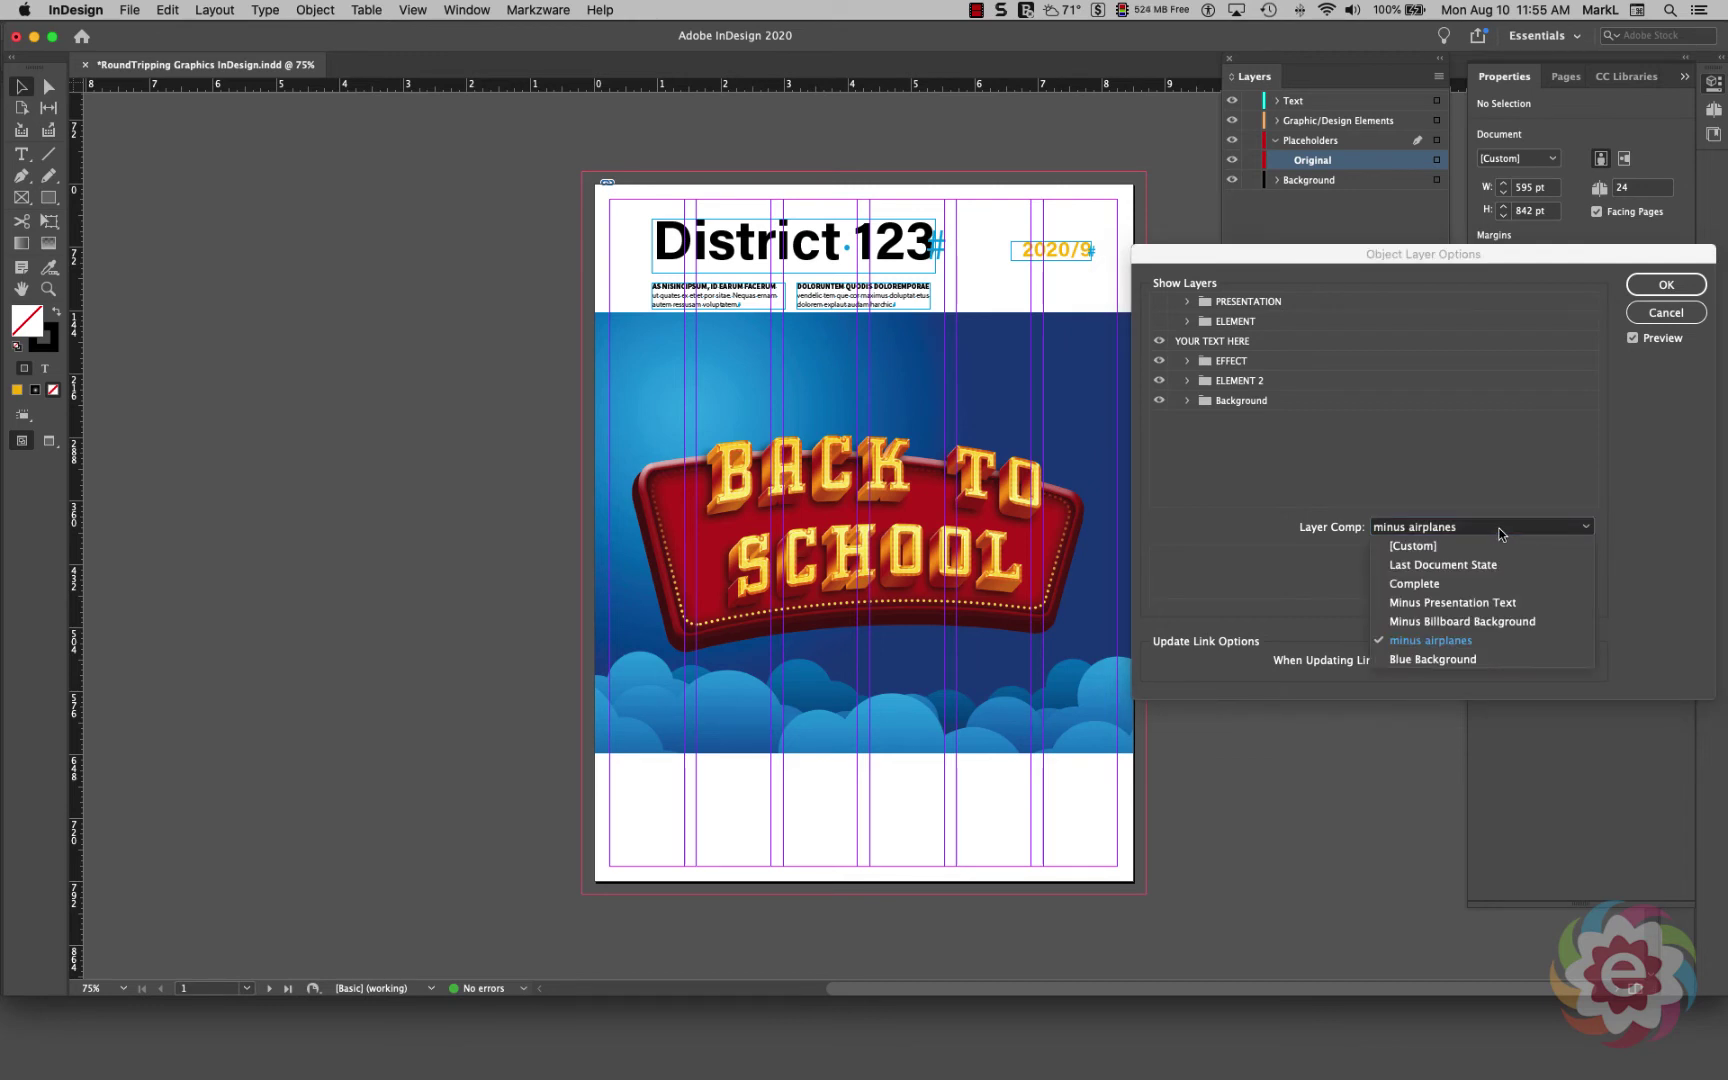
left_click(1430, 588)
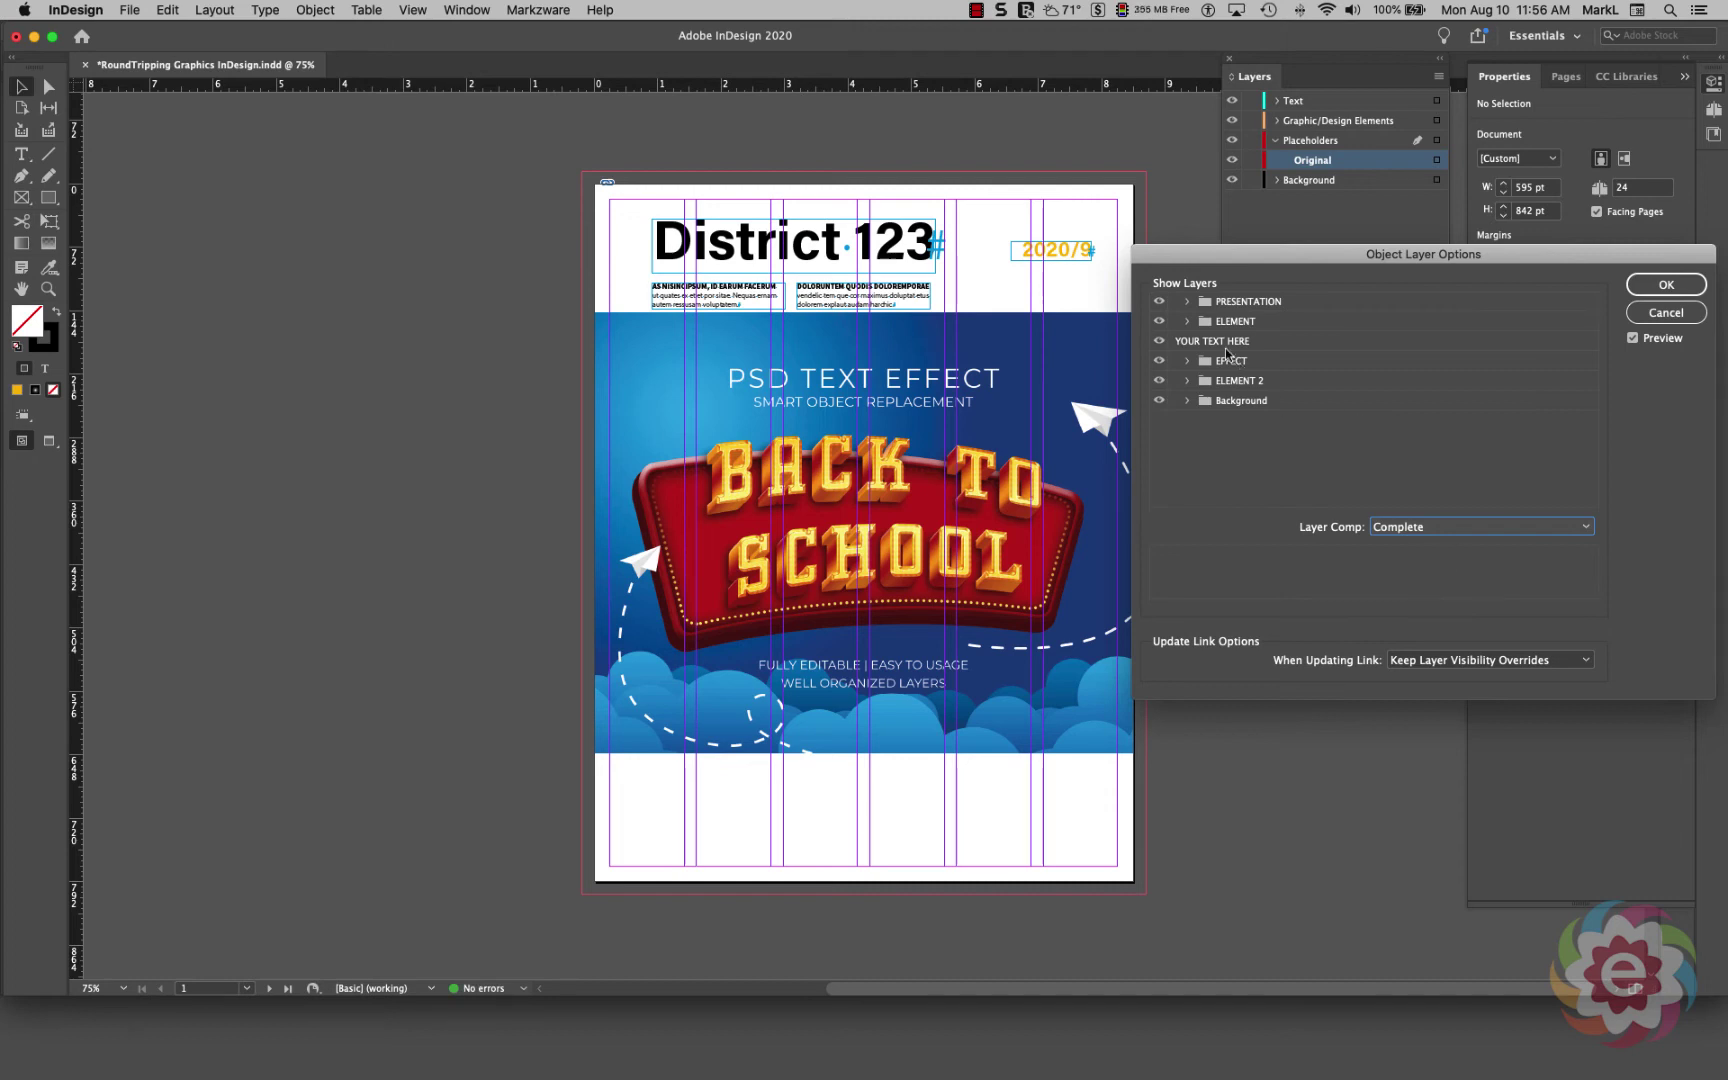
- Hide all the graphic's layers except the Background group, toggling EFFECT to compare, and apply the object layer options
left_click_drag(1161, 306, 1158, 384)
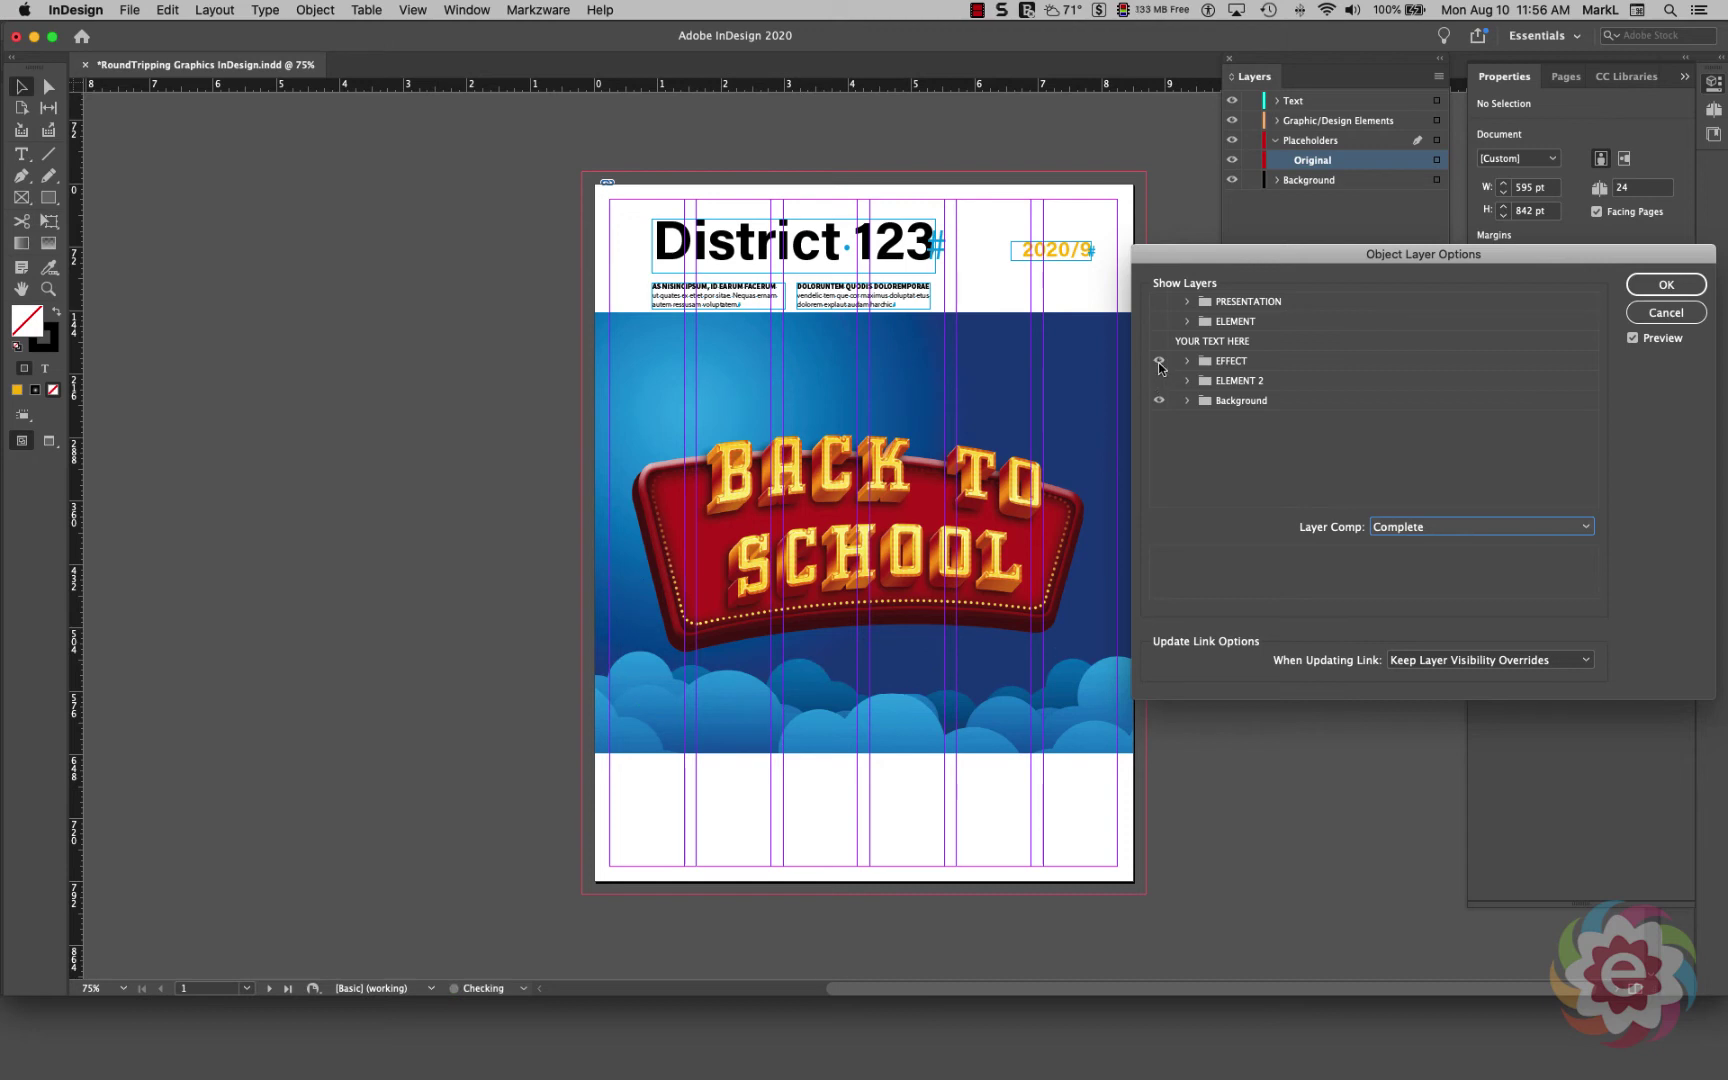
left_click(1160, 362)
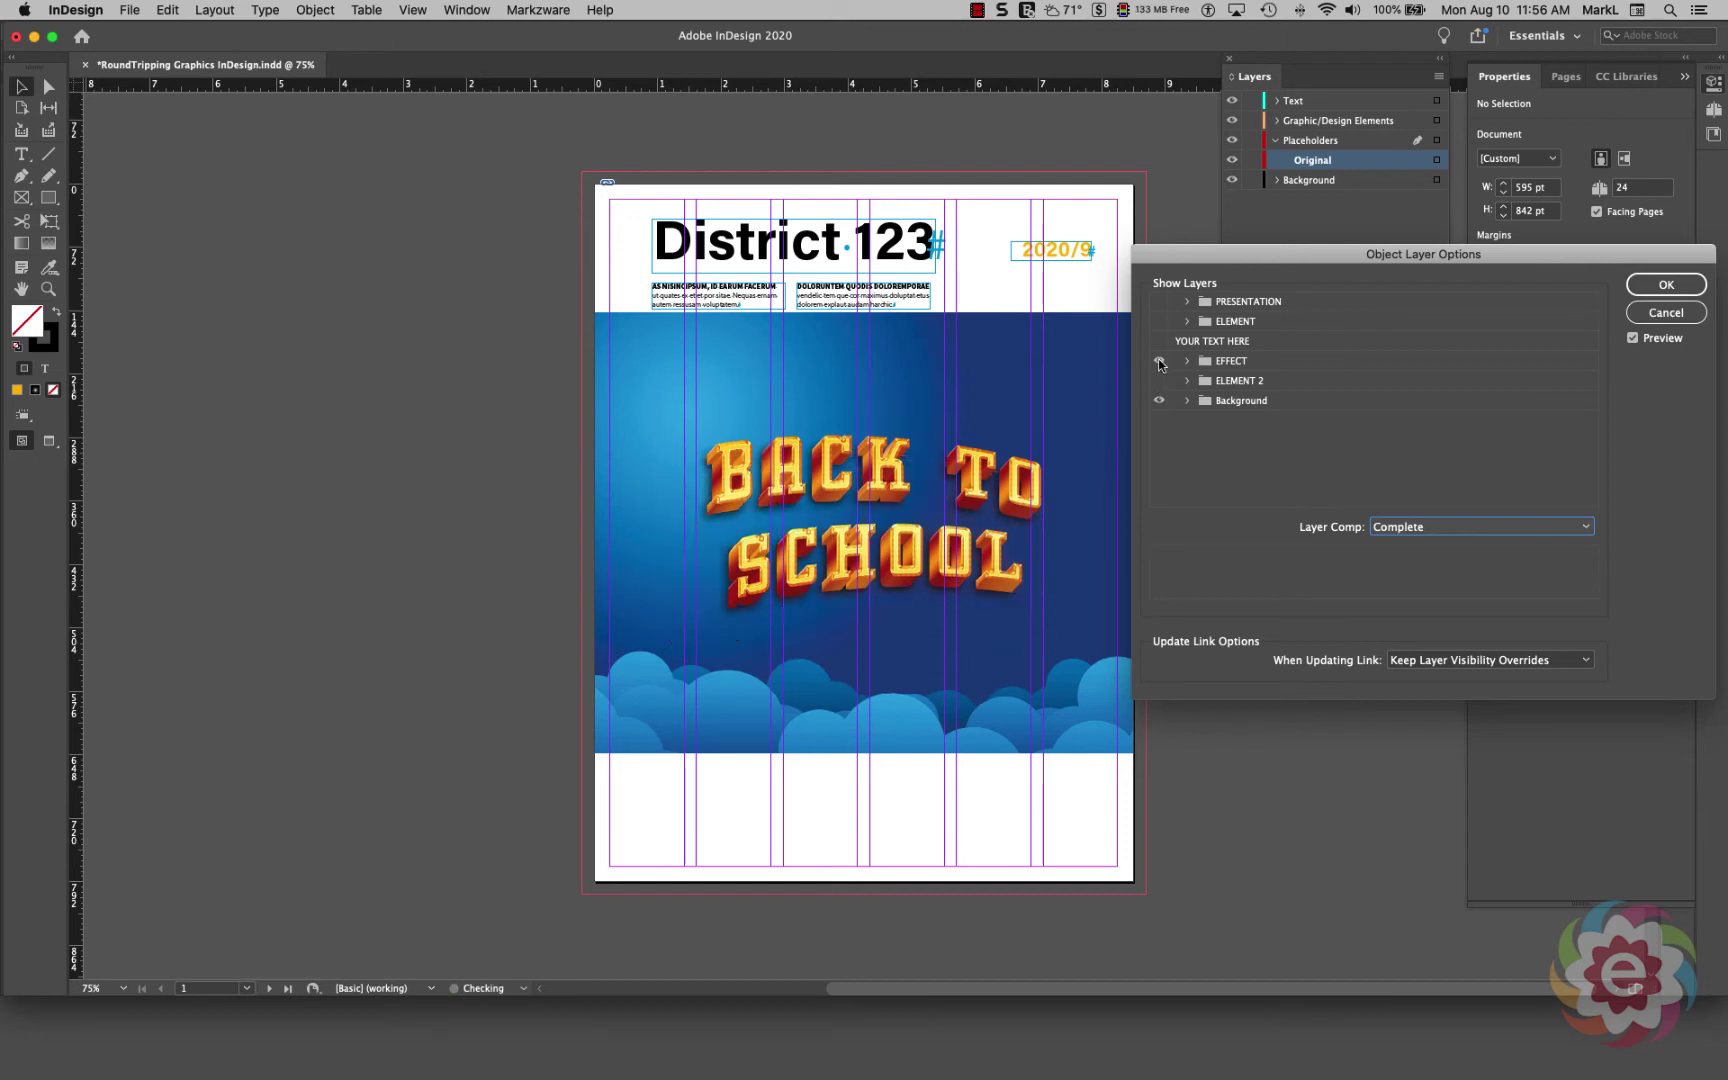
left_click(1159, 361)
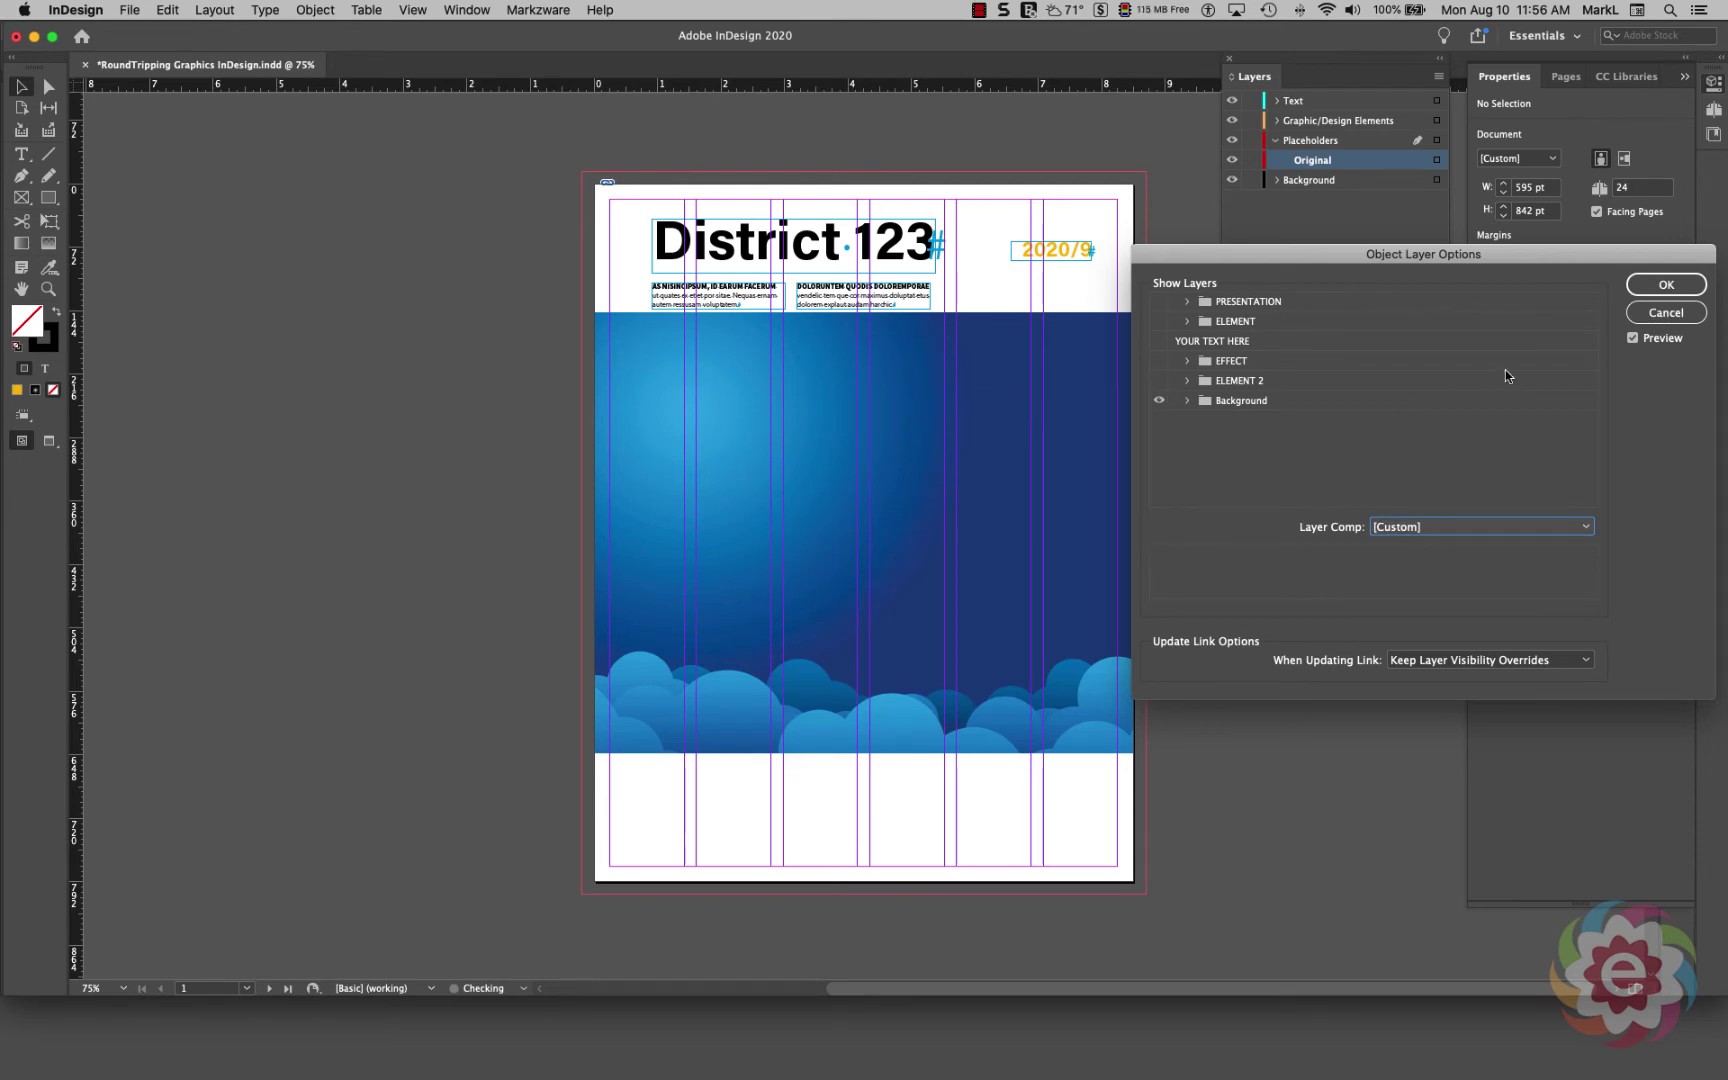
left_click(1670, 287)
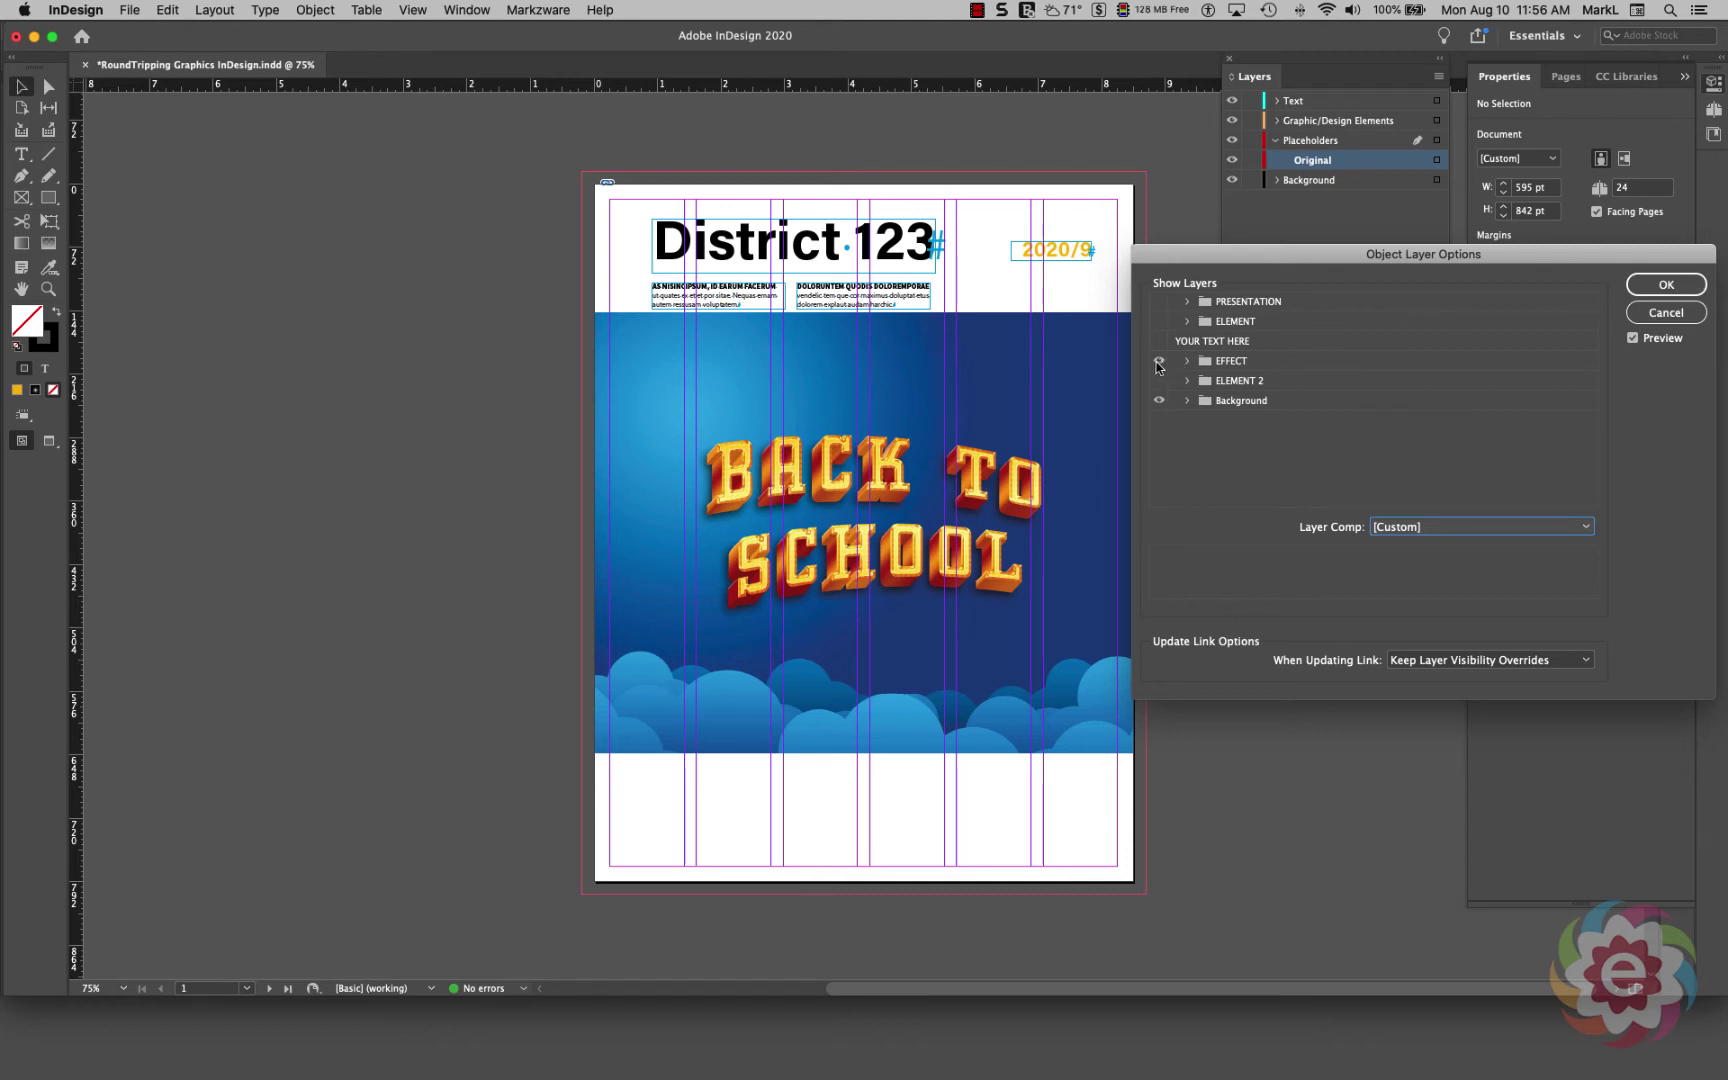
left_click(1159, 362)
left_click(1653, 288)
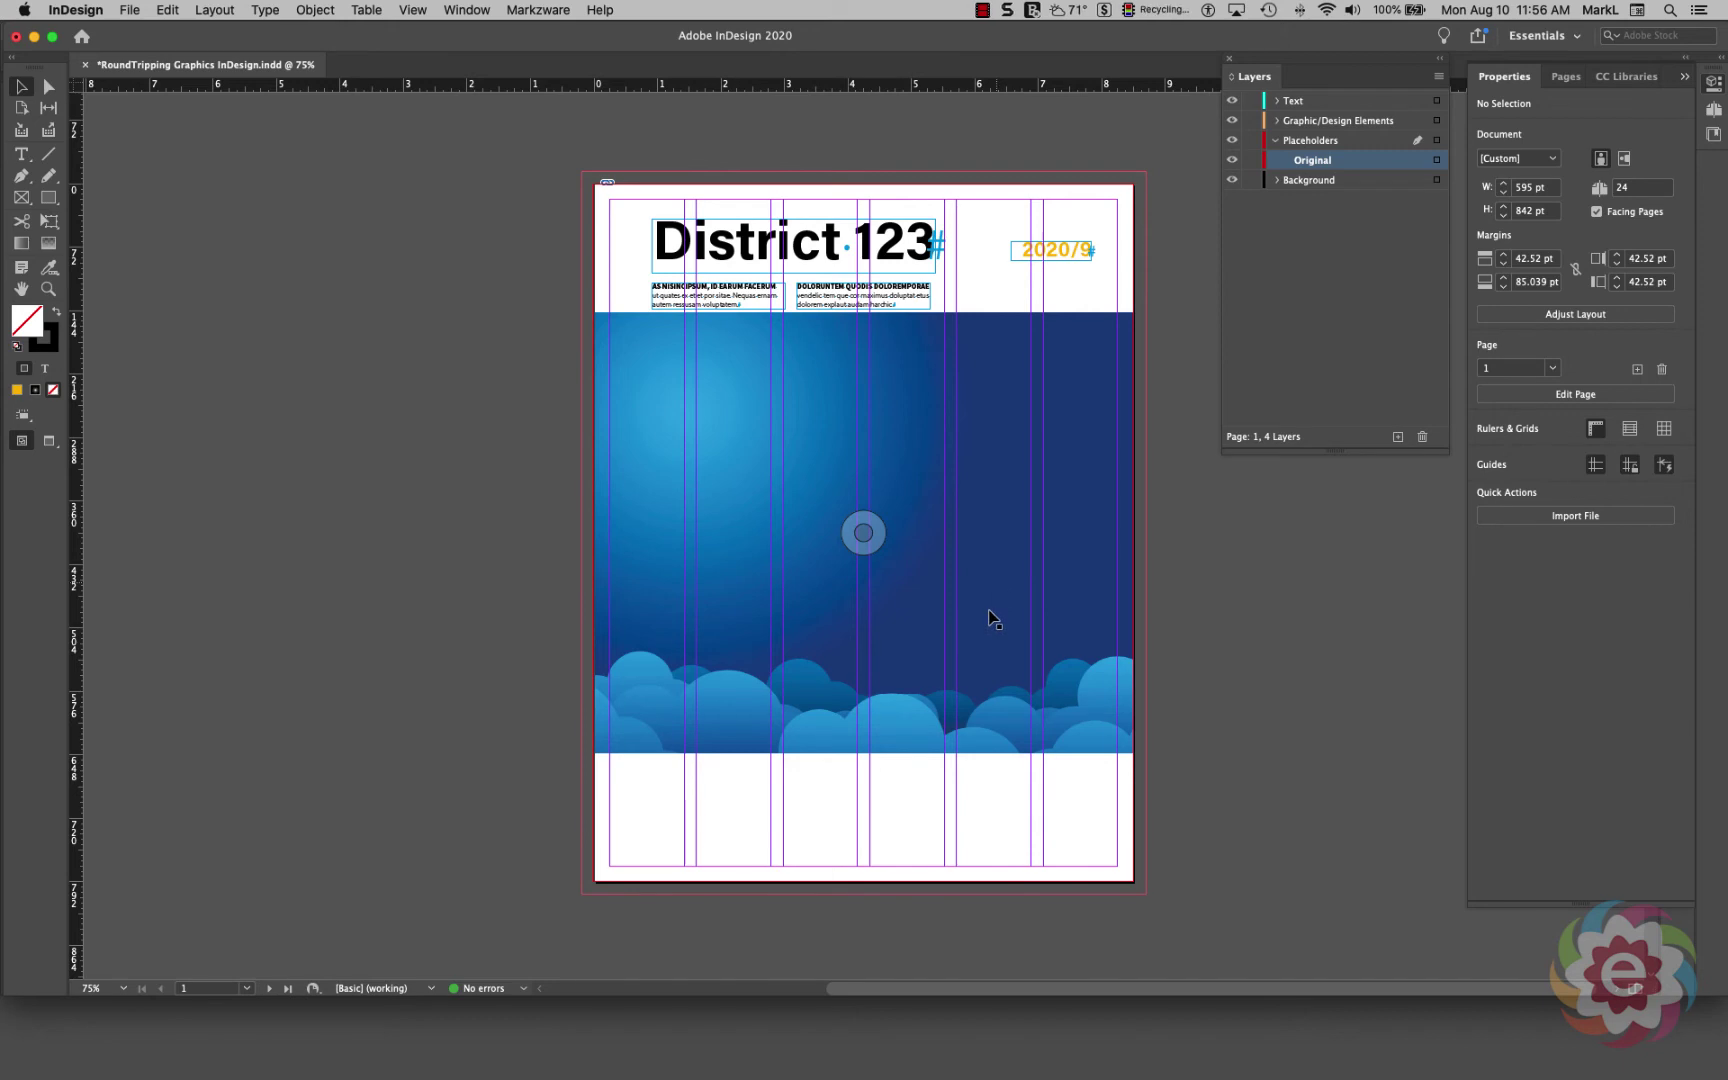
- Select the full-page graphic frame and scale its image to fill it with Content-Aware Fit
left_click(988, 829)
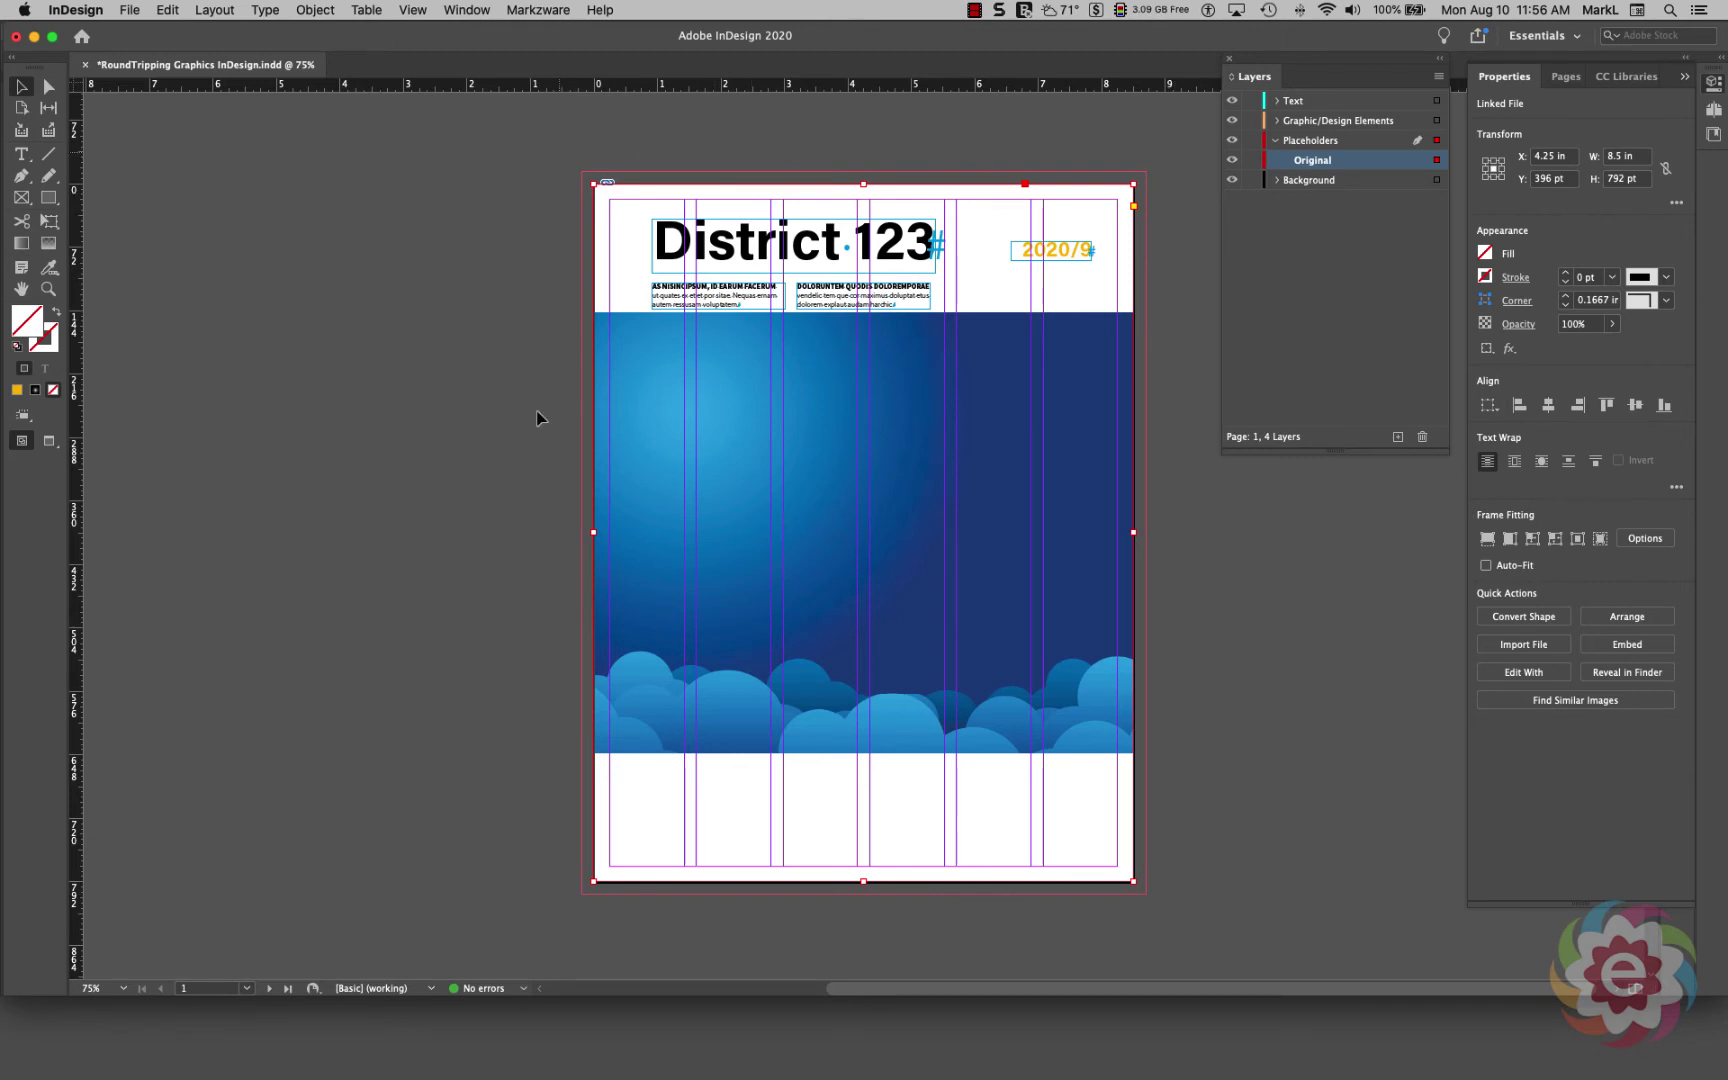
mouse_move(841, 544)
right_click(862, 534)
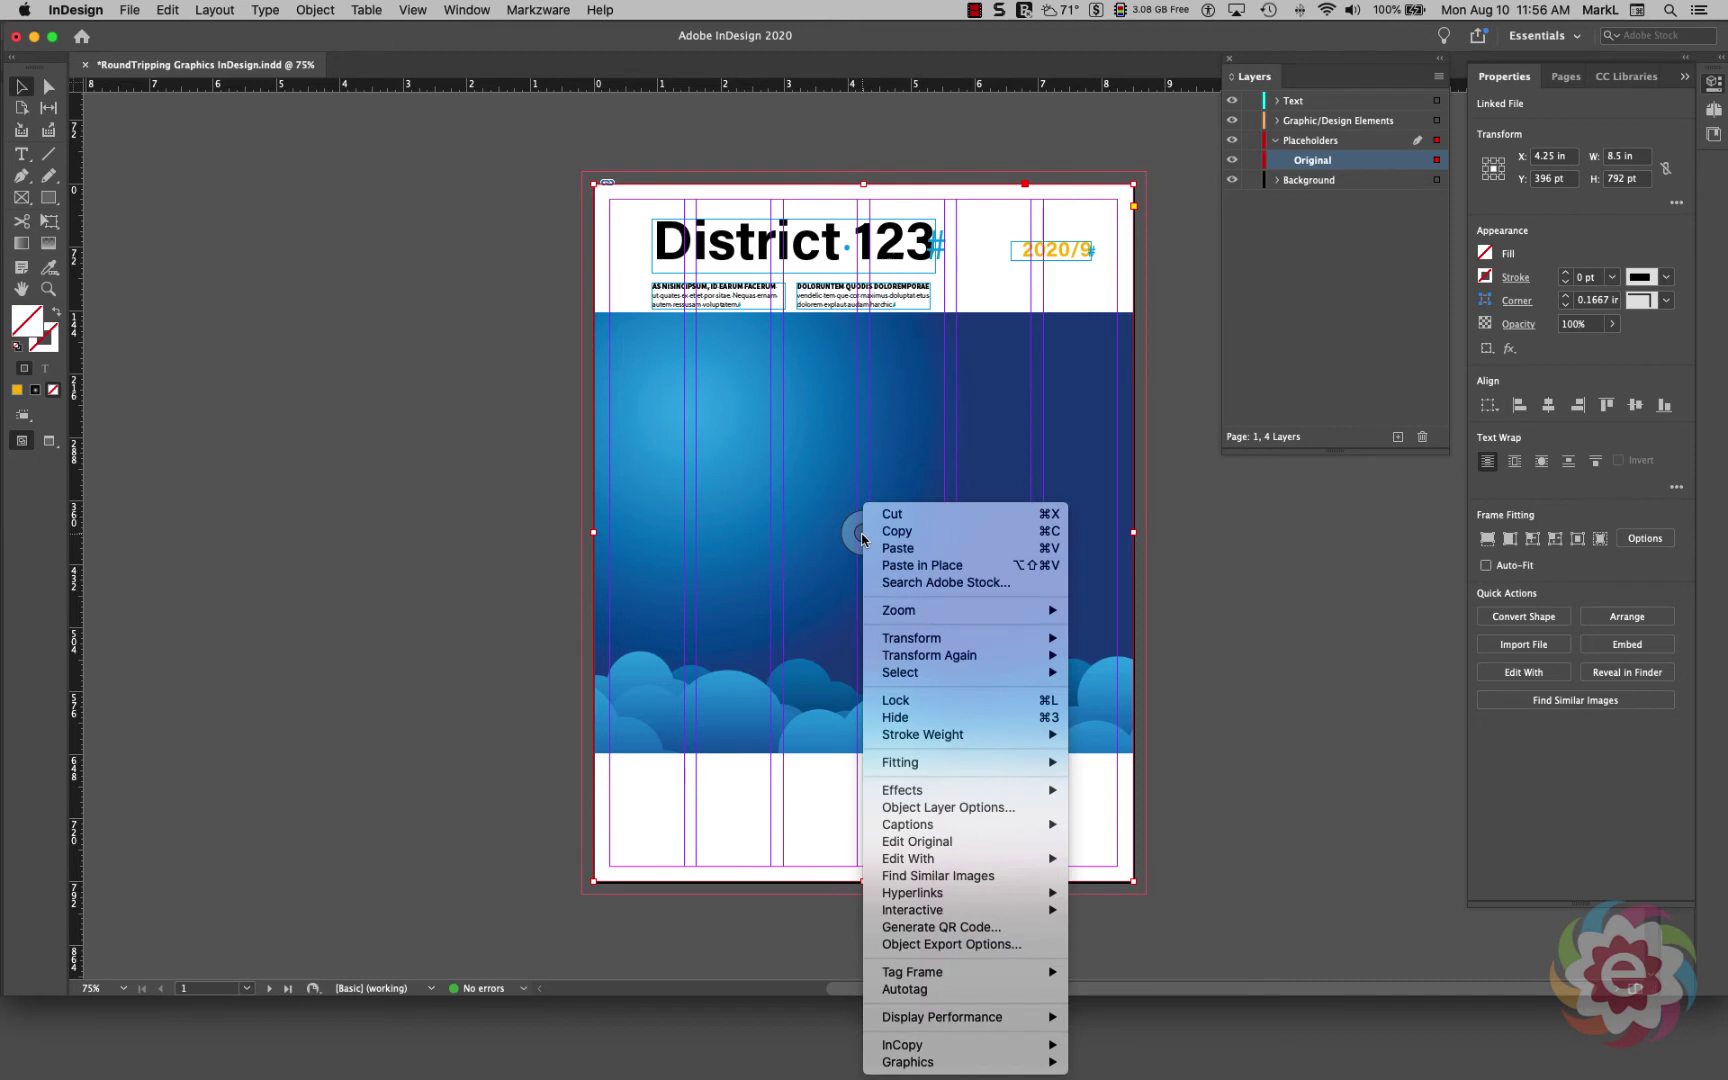
mouse_move(968, 763)
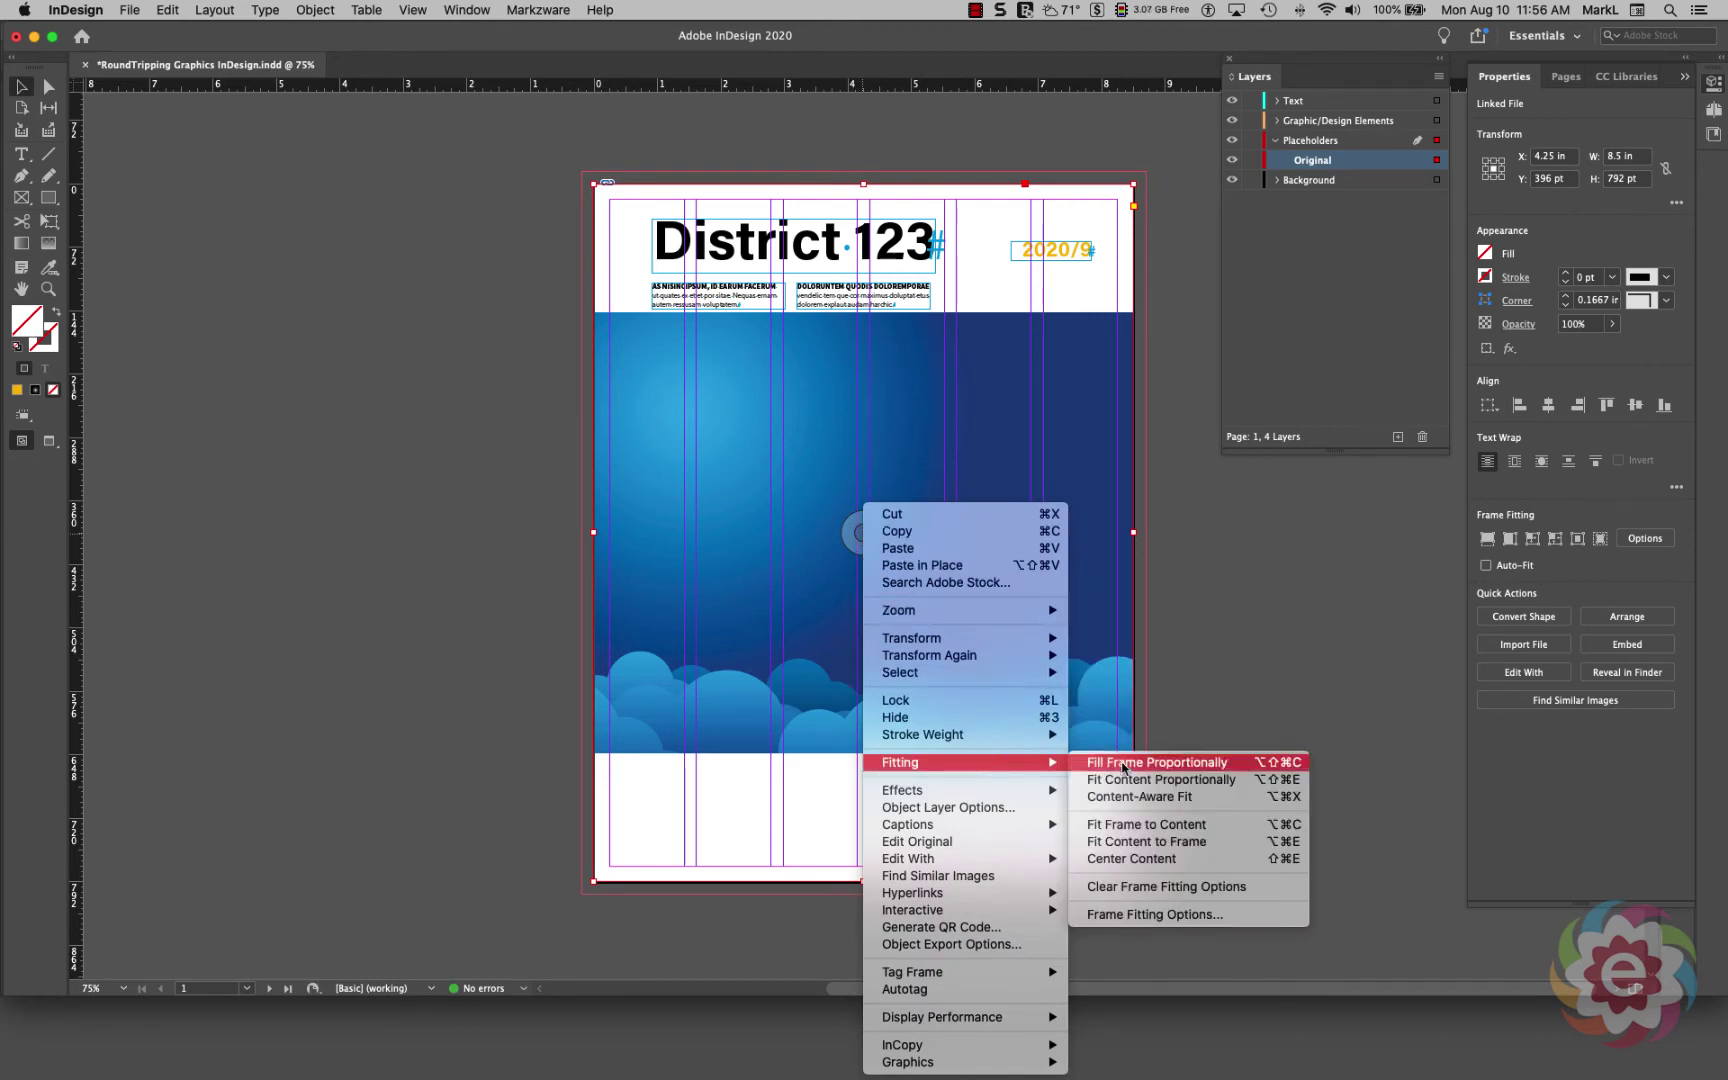
left_click(1226, 798)
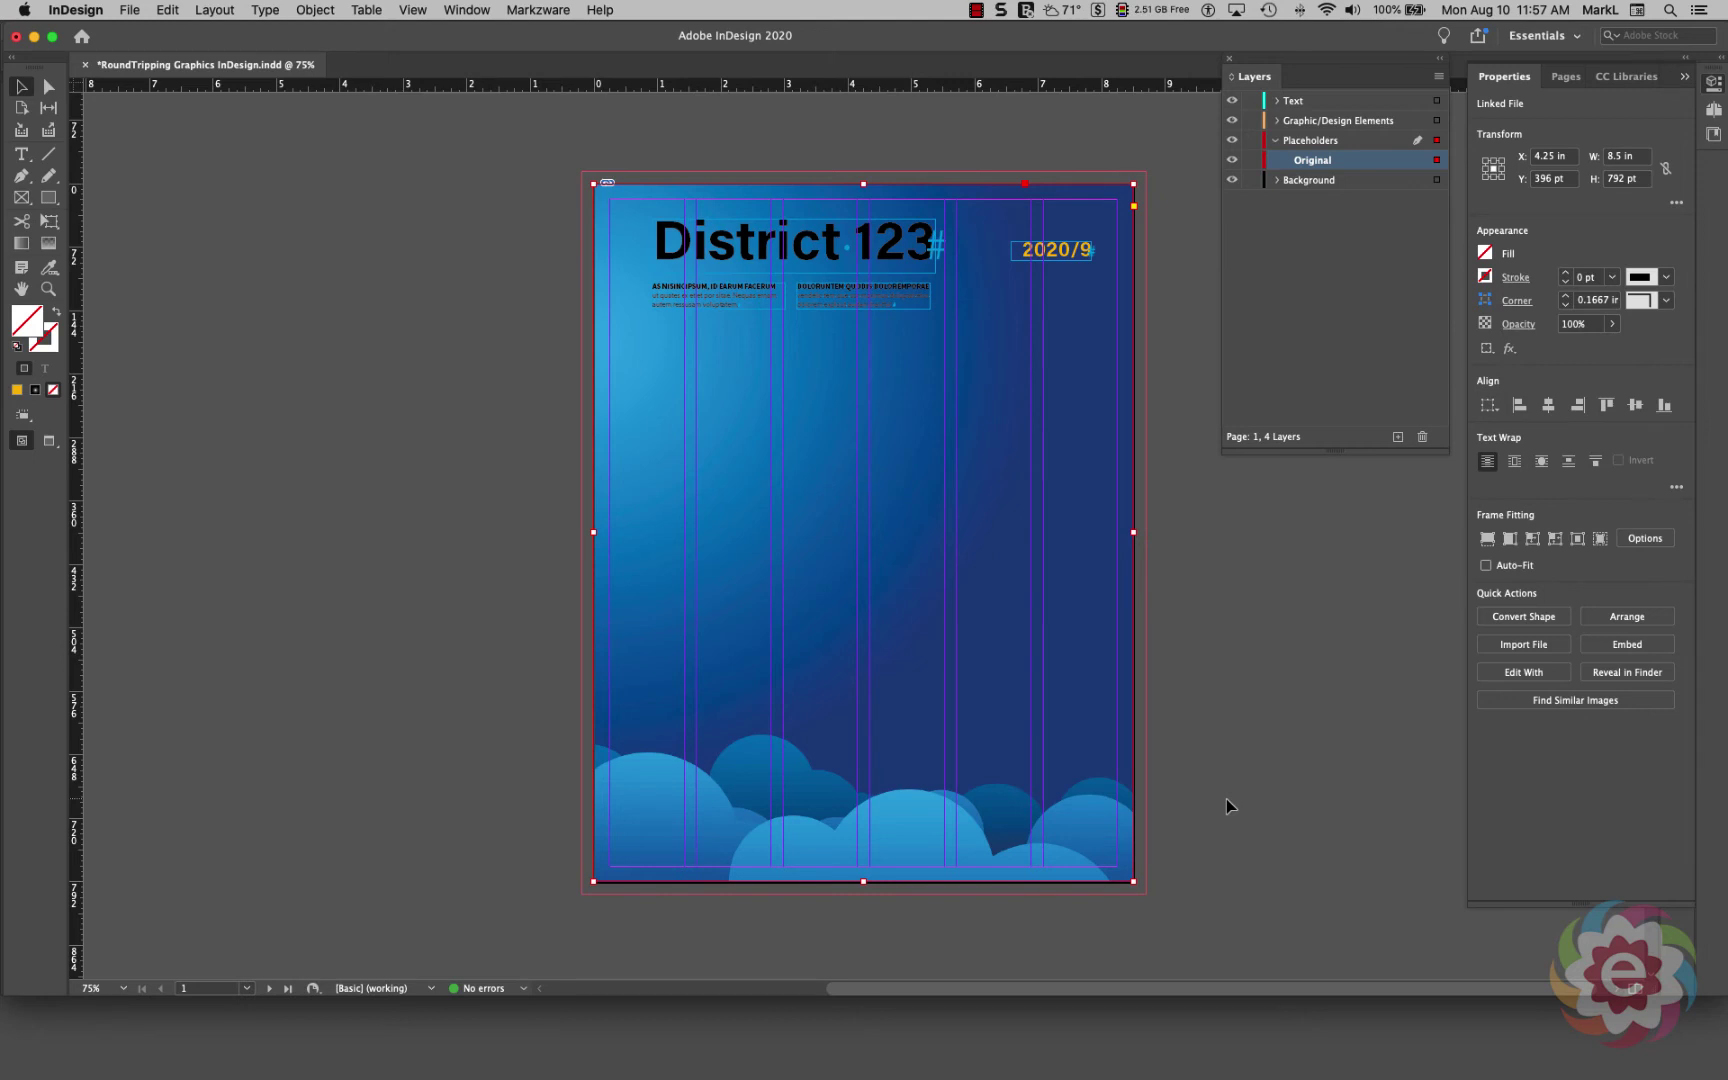
- Duplicate the Original graphic layer nested under Placeholders
left_click(1304, 261)
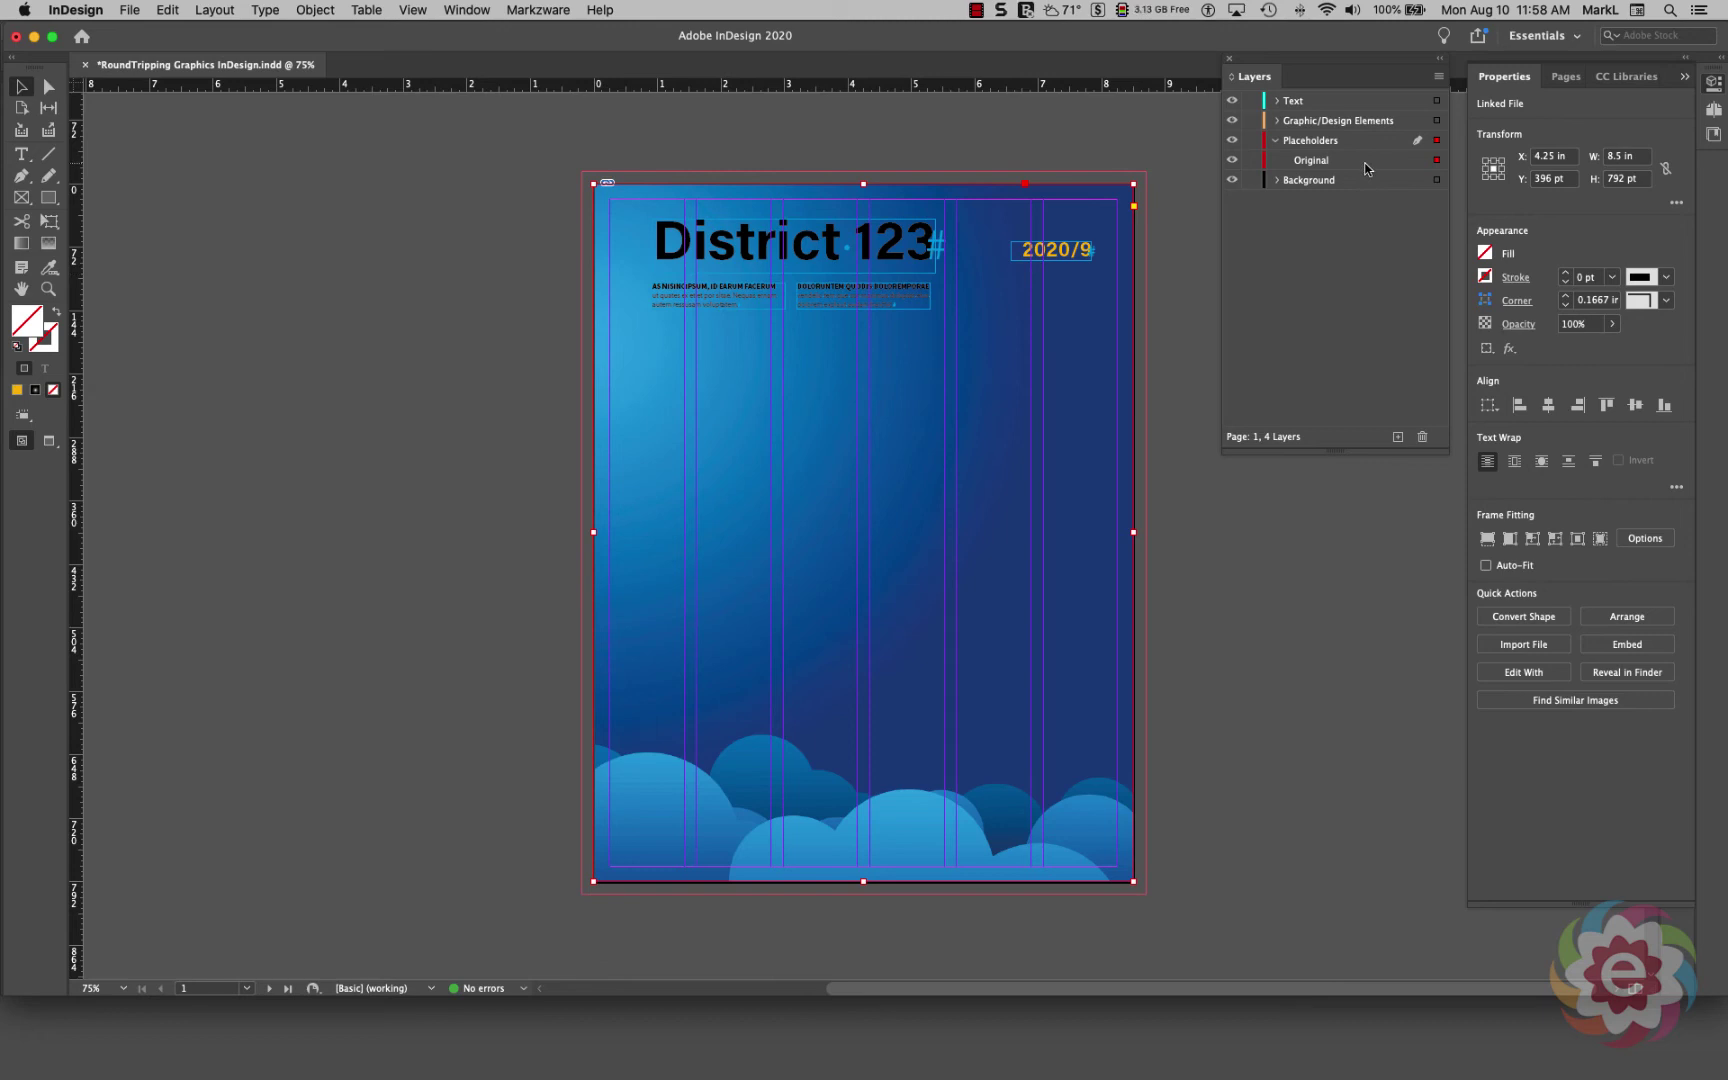
left_click(1366, 163)
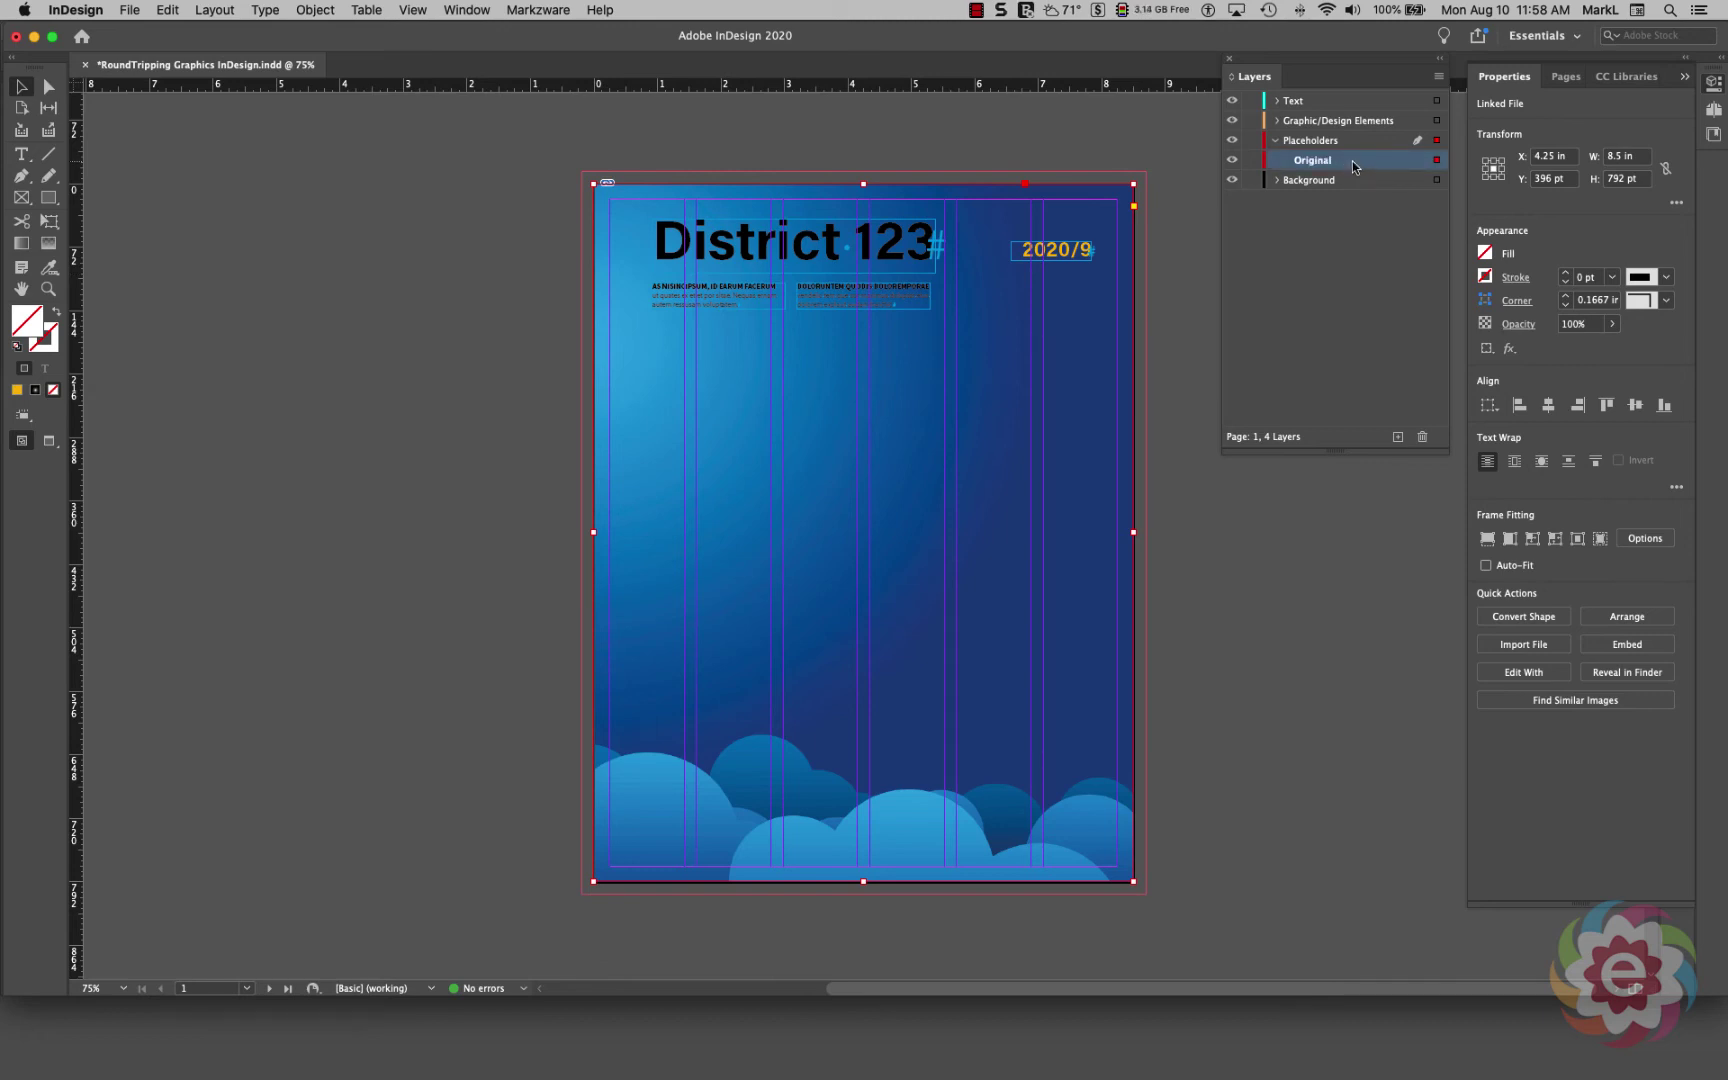
left_click_drag(1389, 359, 1399, 440)
left_click_drag(1399, 438, 1398, 440)
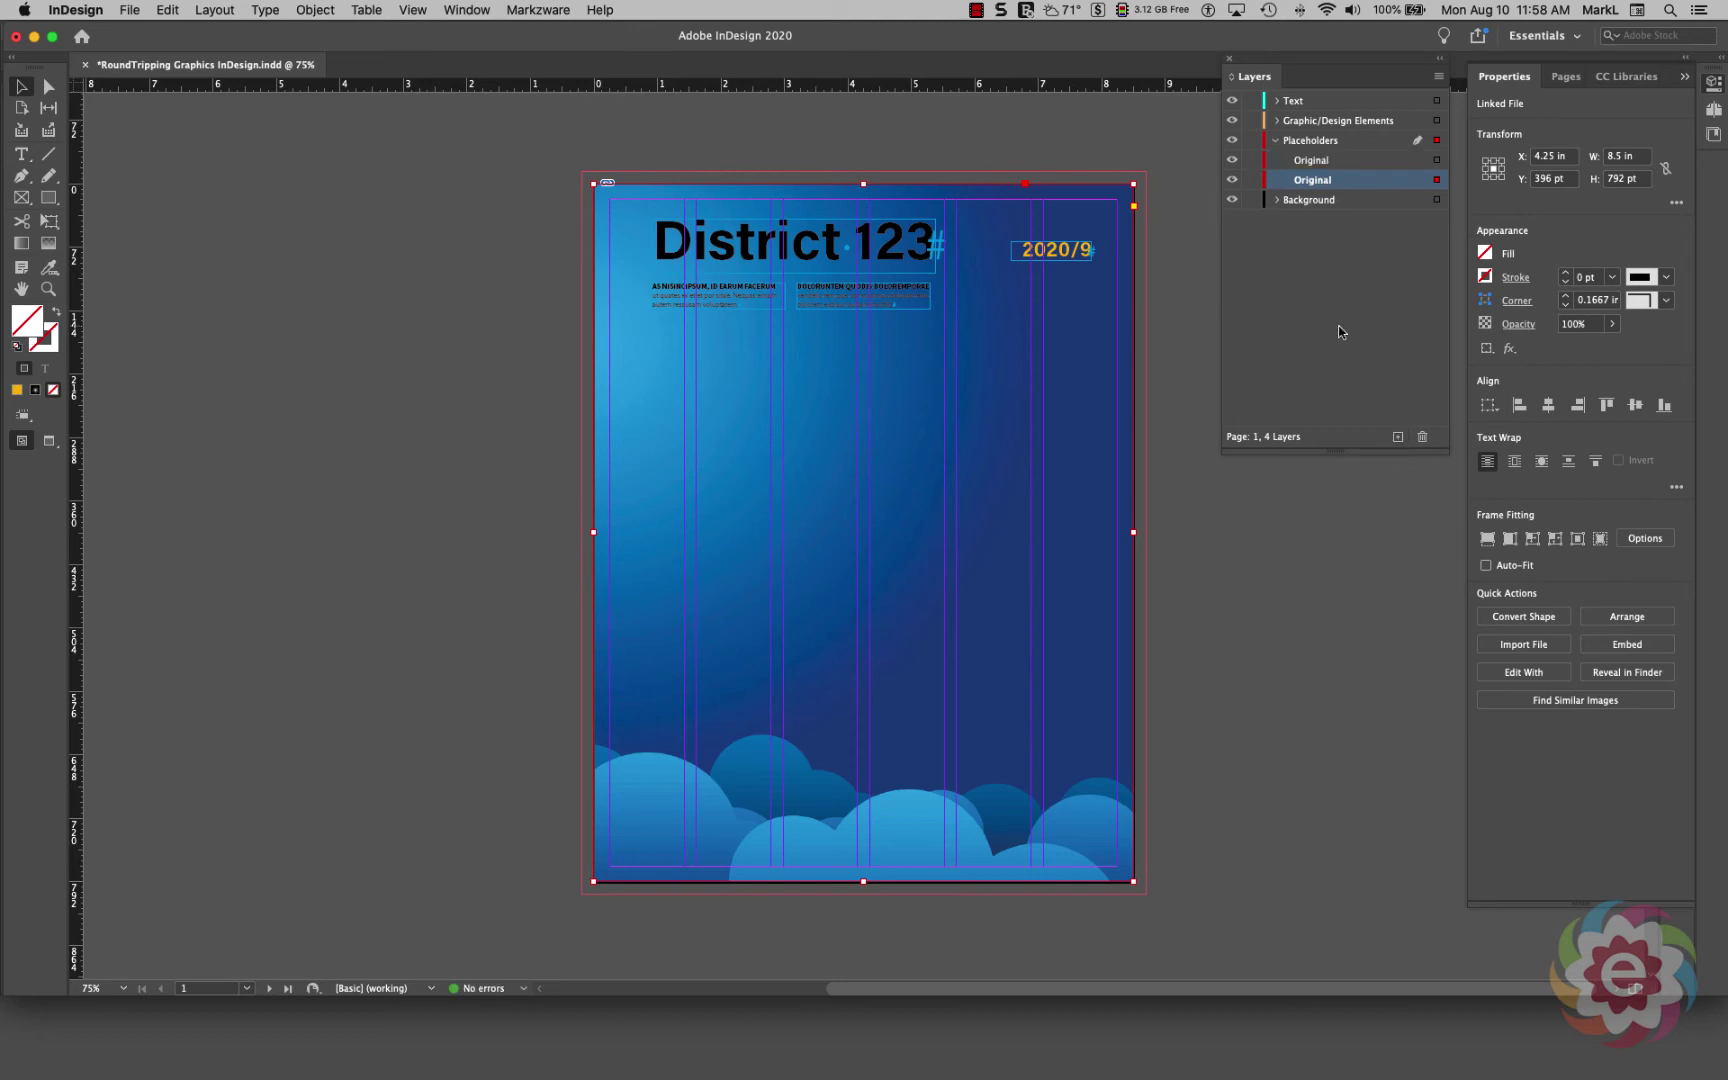
- Lock the lower Original layer under Placeholders and make the upper Original layer active
left_click(1250, 180)
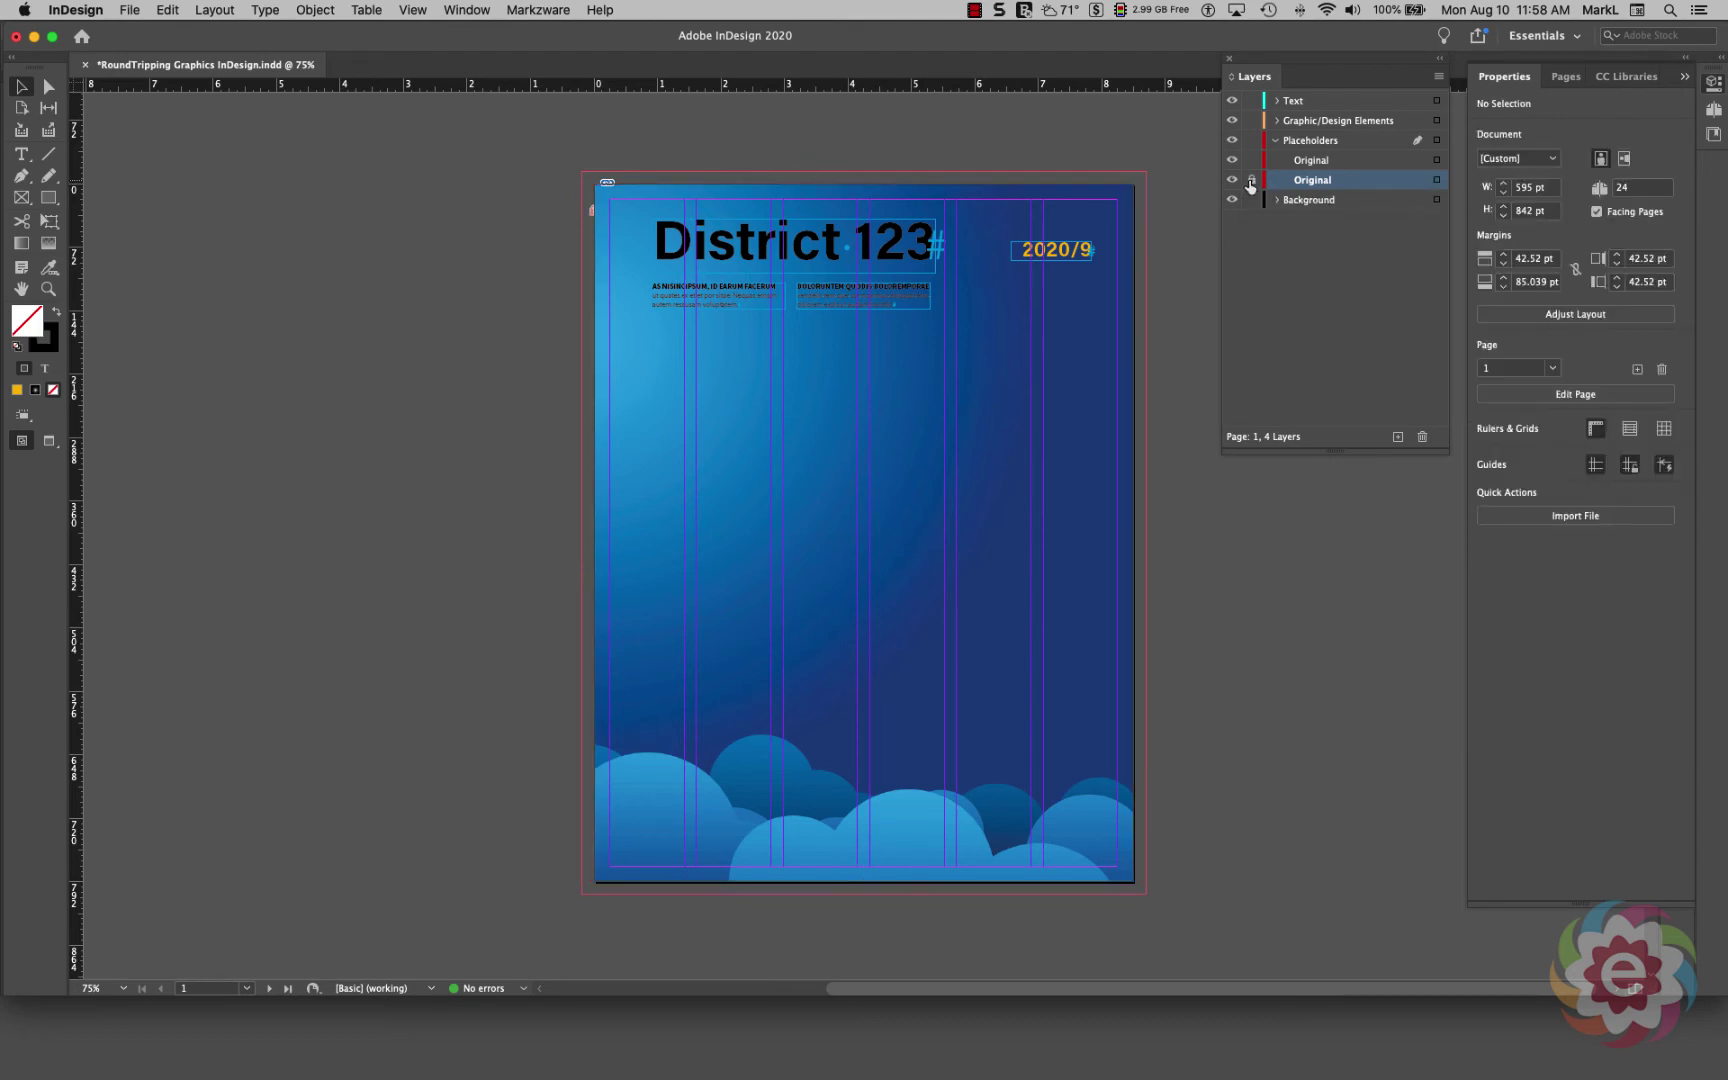
left_click(1312, 162)
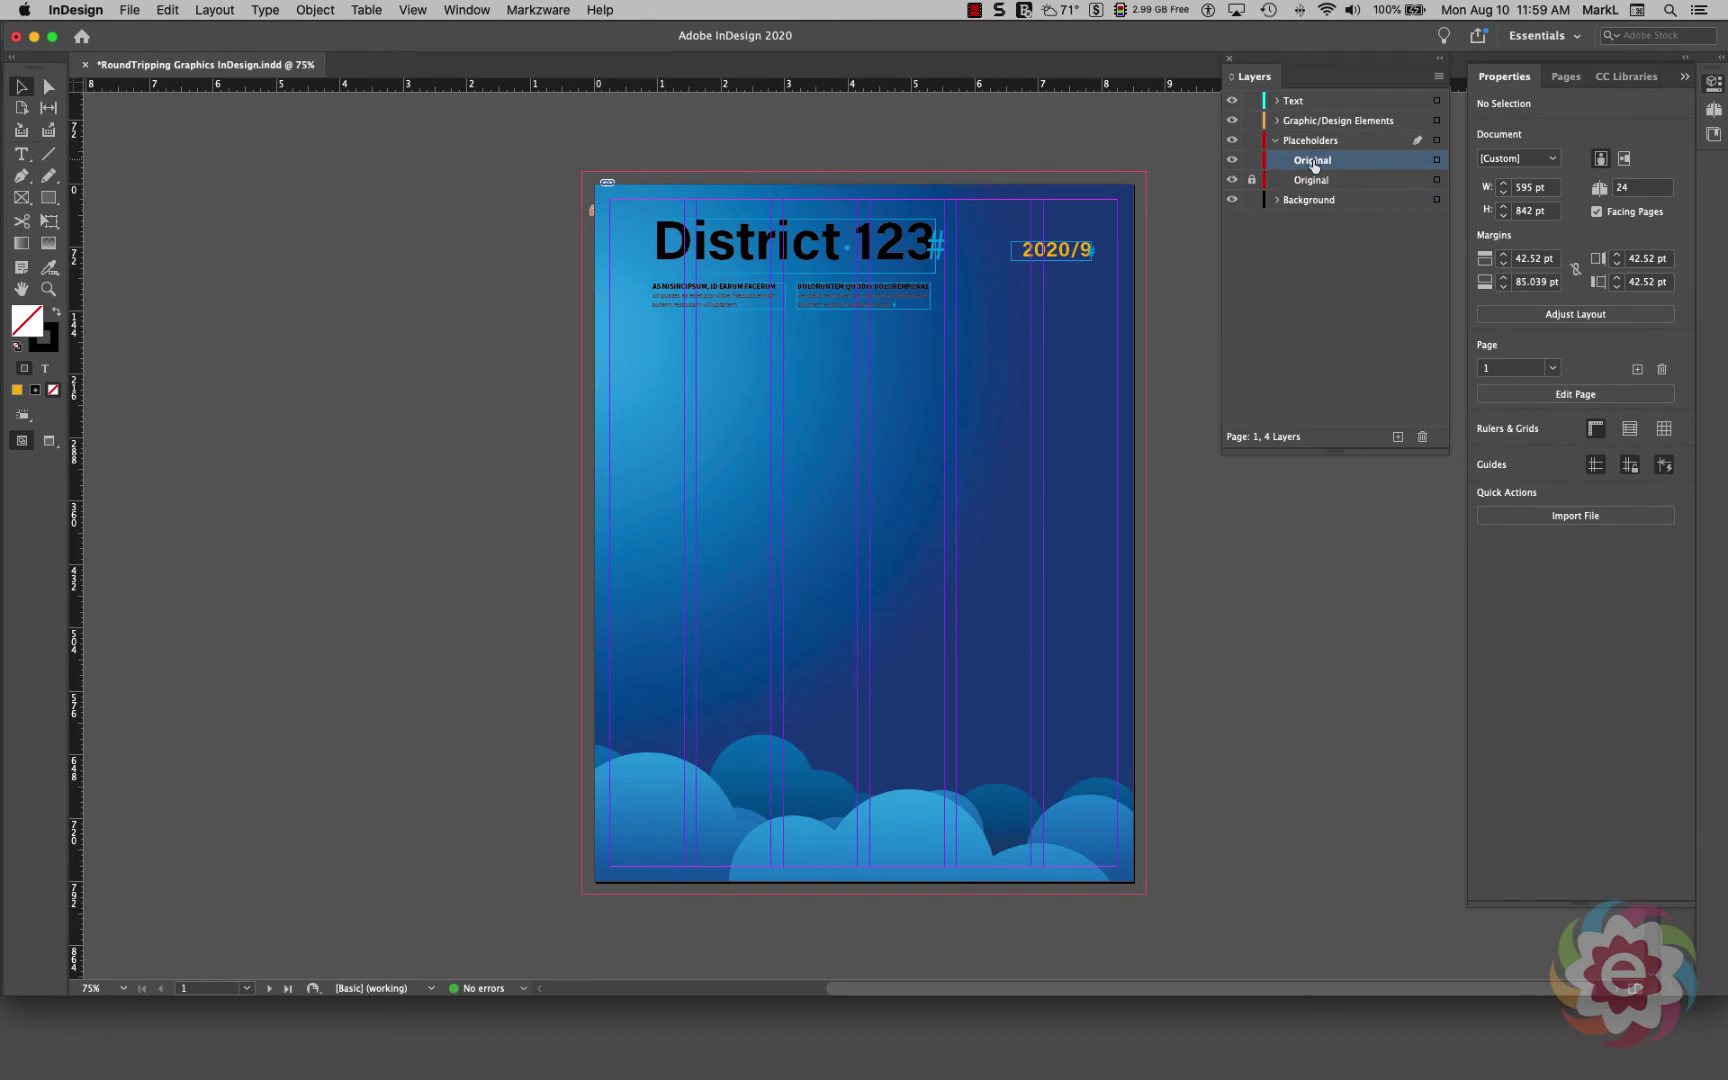
- Rename the upper Original graphic layer under Placeholders to Elements 1
double_click(1314, 164)
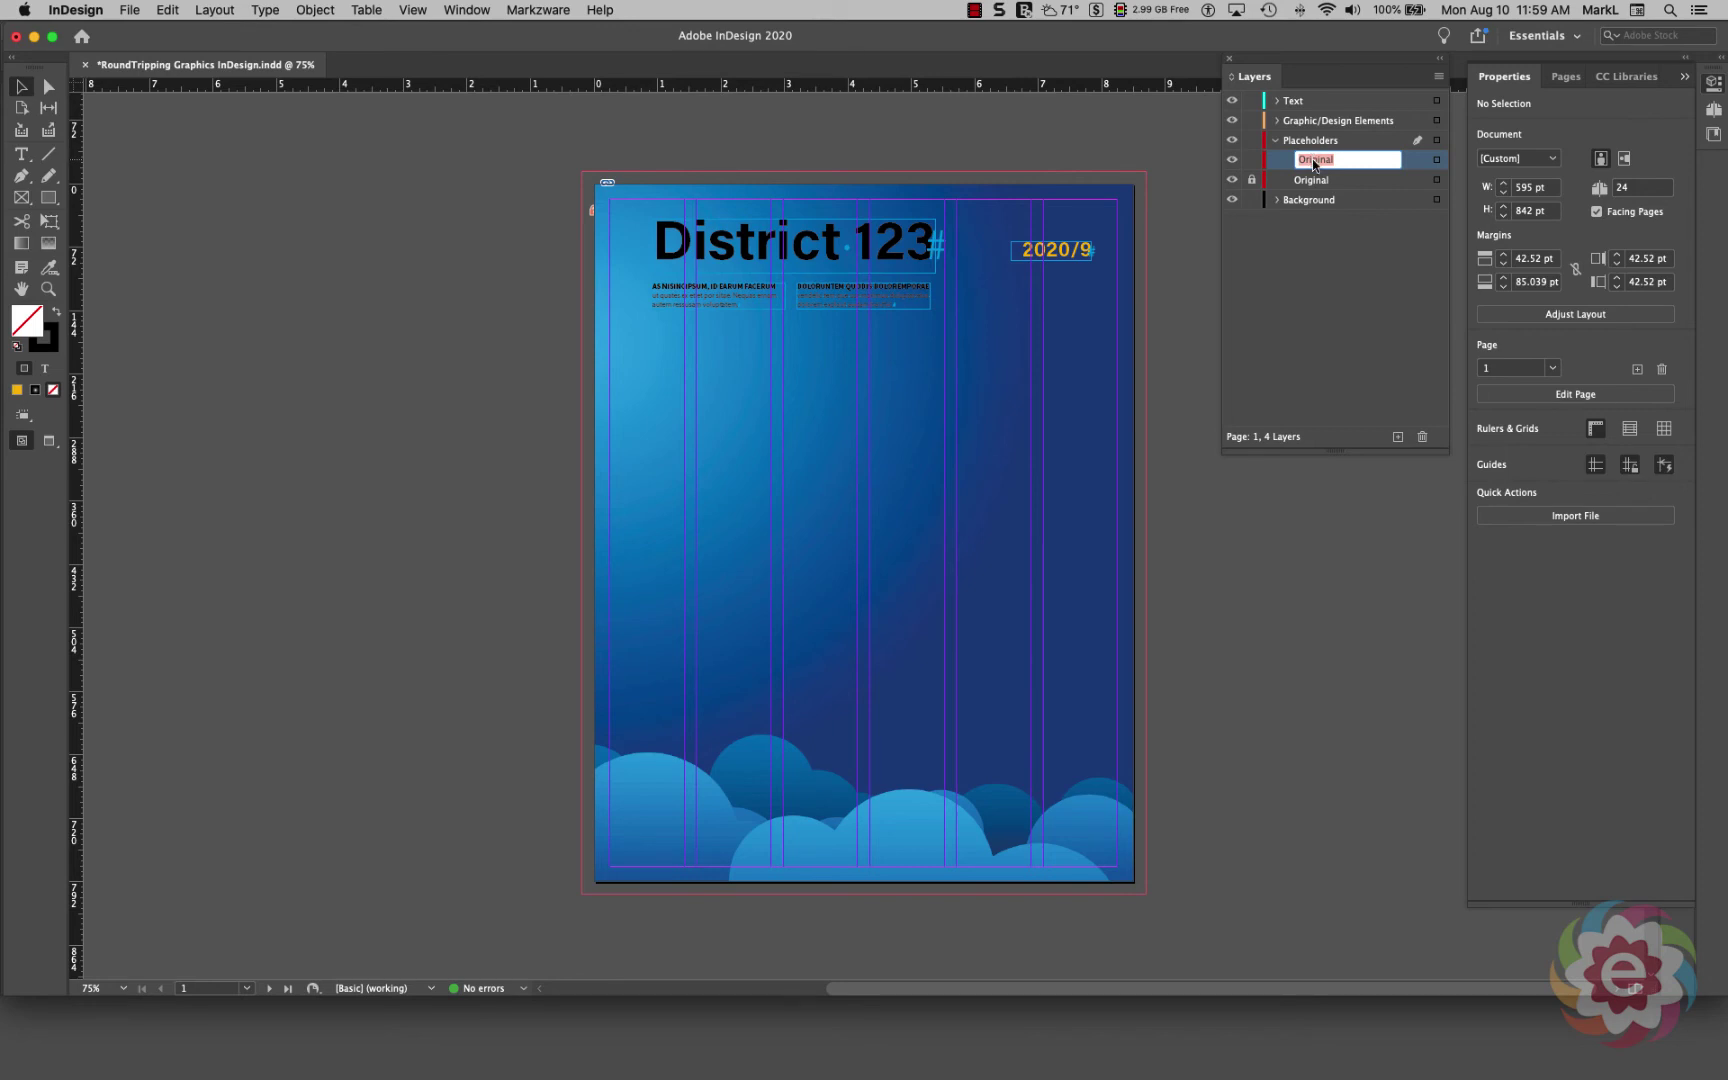
type("Ele")
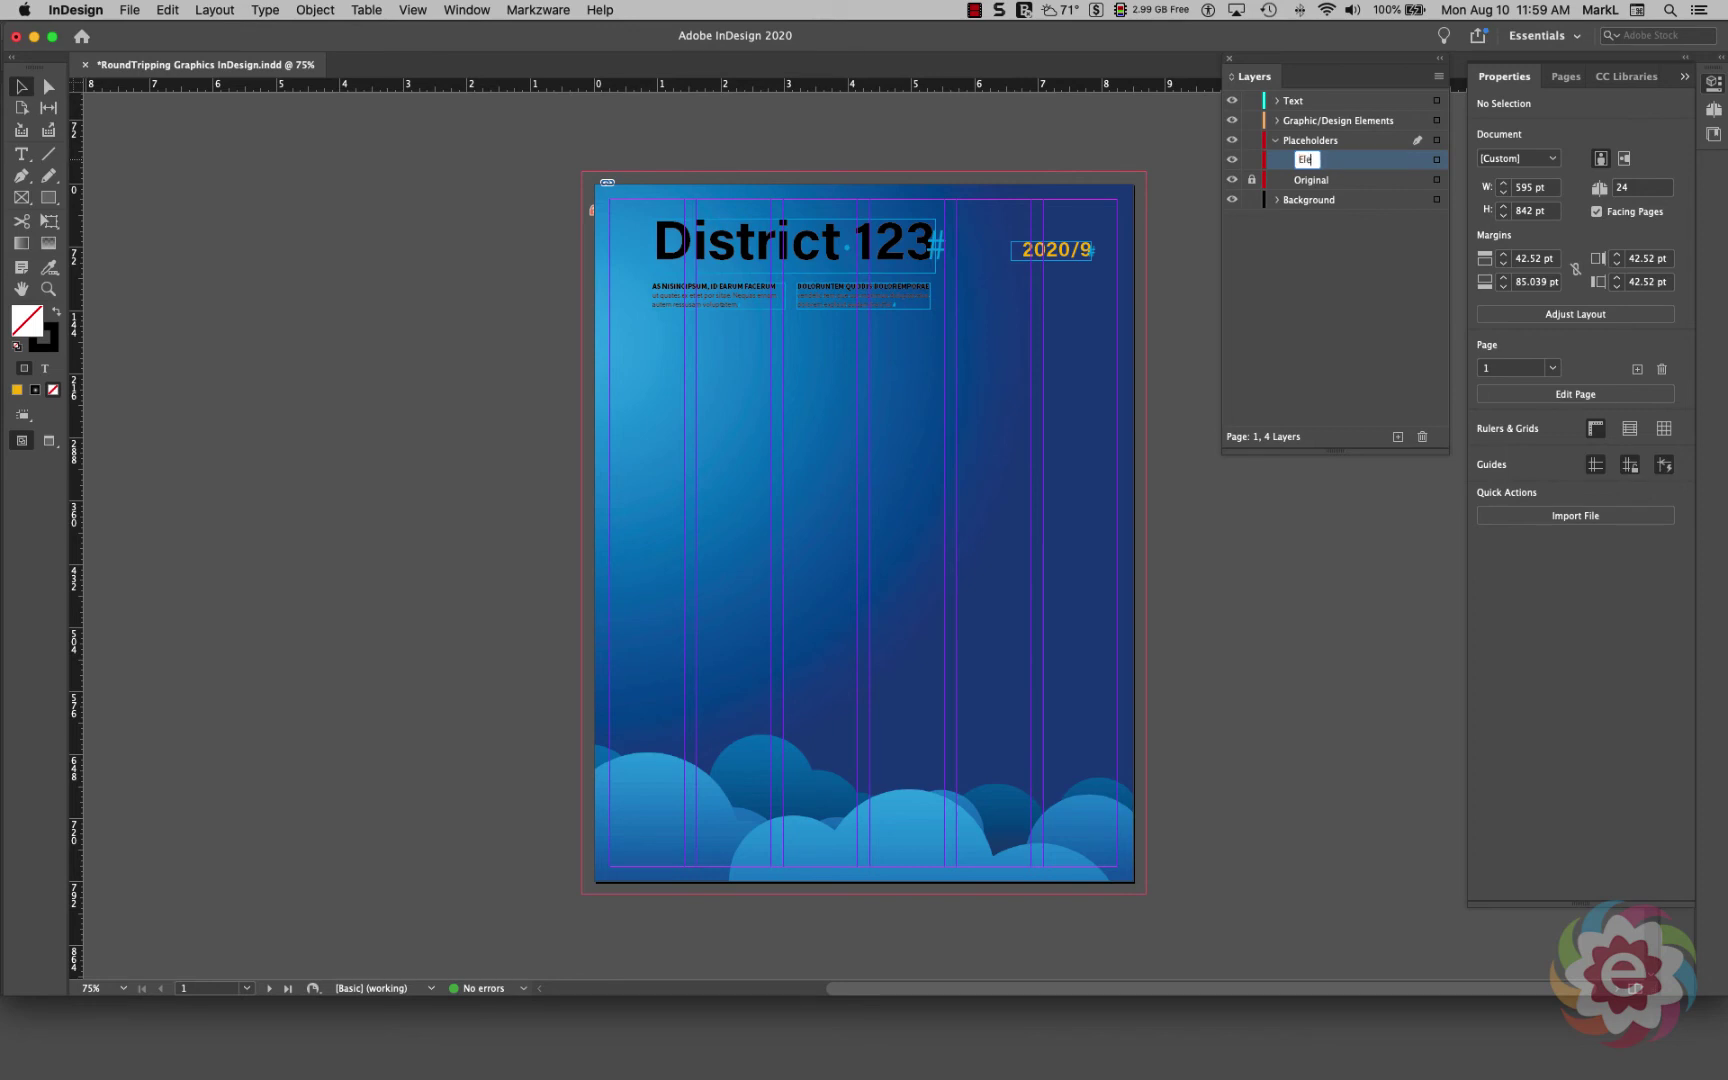
type("ments 1")
left_click(1290, 302)
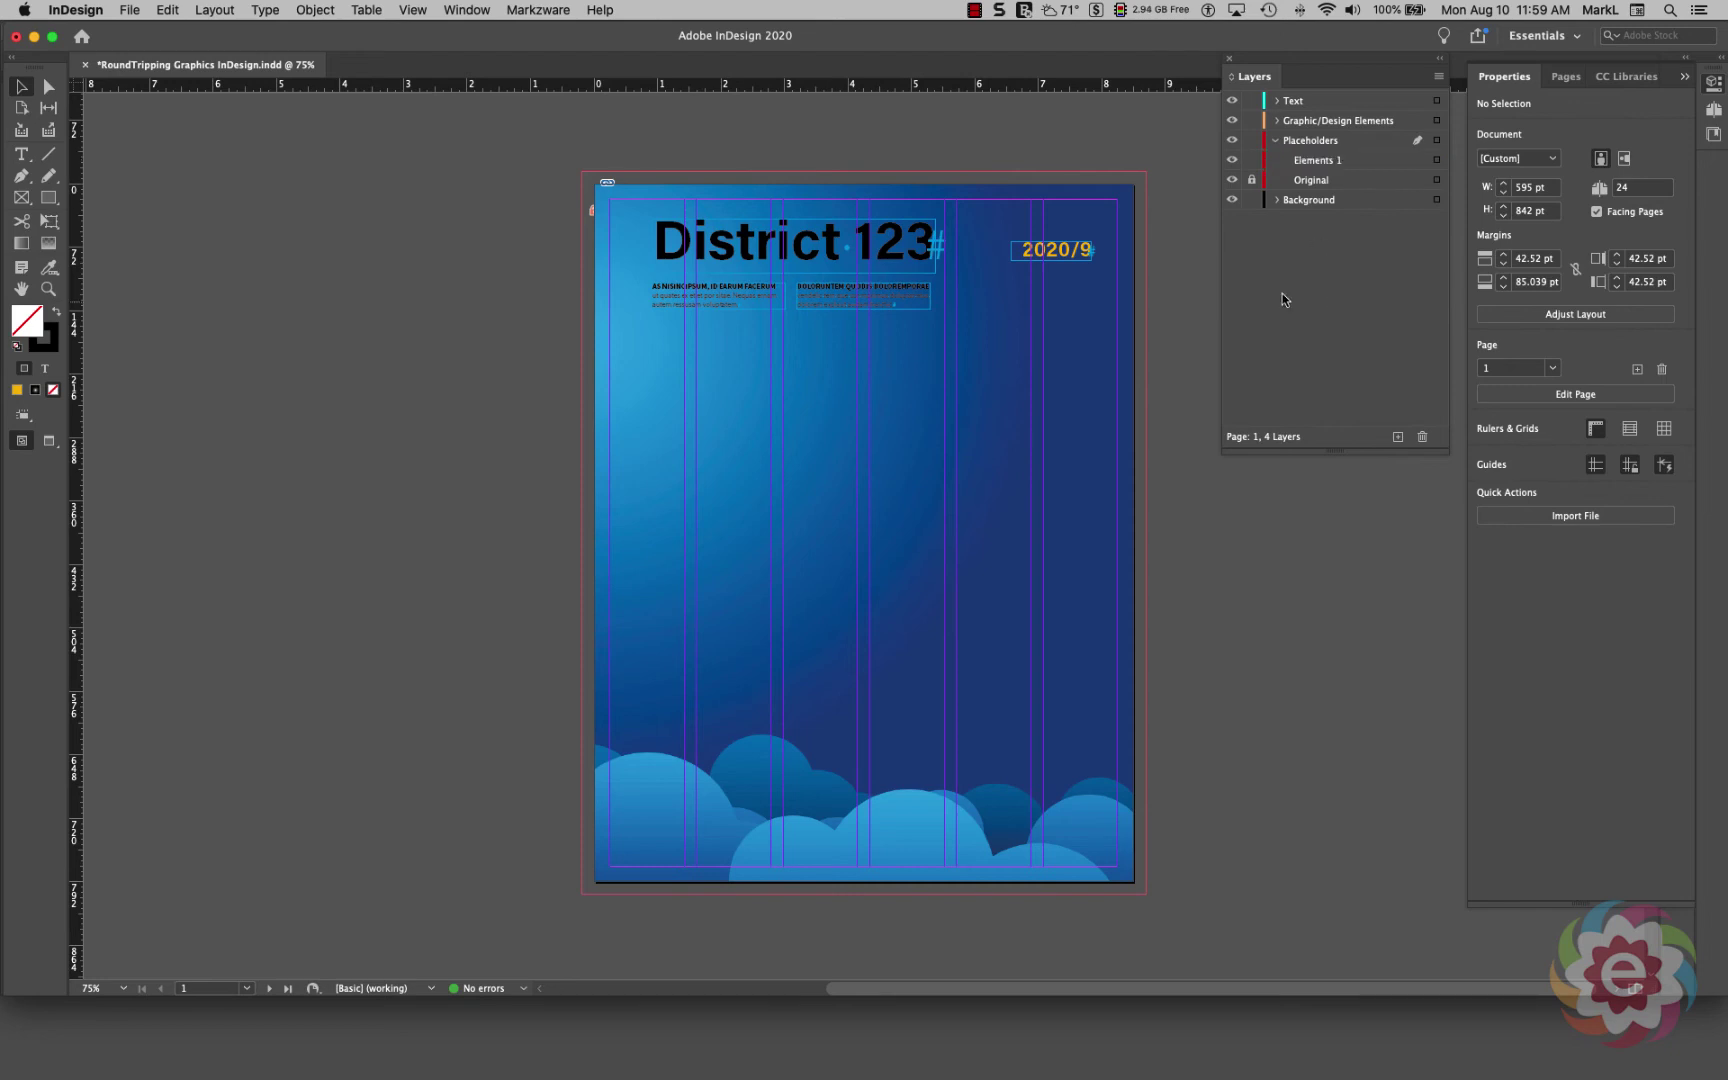
- In the Elements 1 graphic's Object Layer Options, hide Background and show ELEMENT 2, EFFECT, YOUR TEXT HERE and ELEMENT, briefly previewing PRESENTATION
left_click(1341, 162)
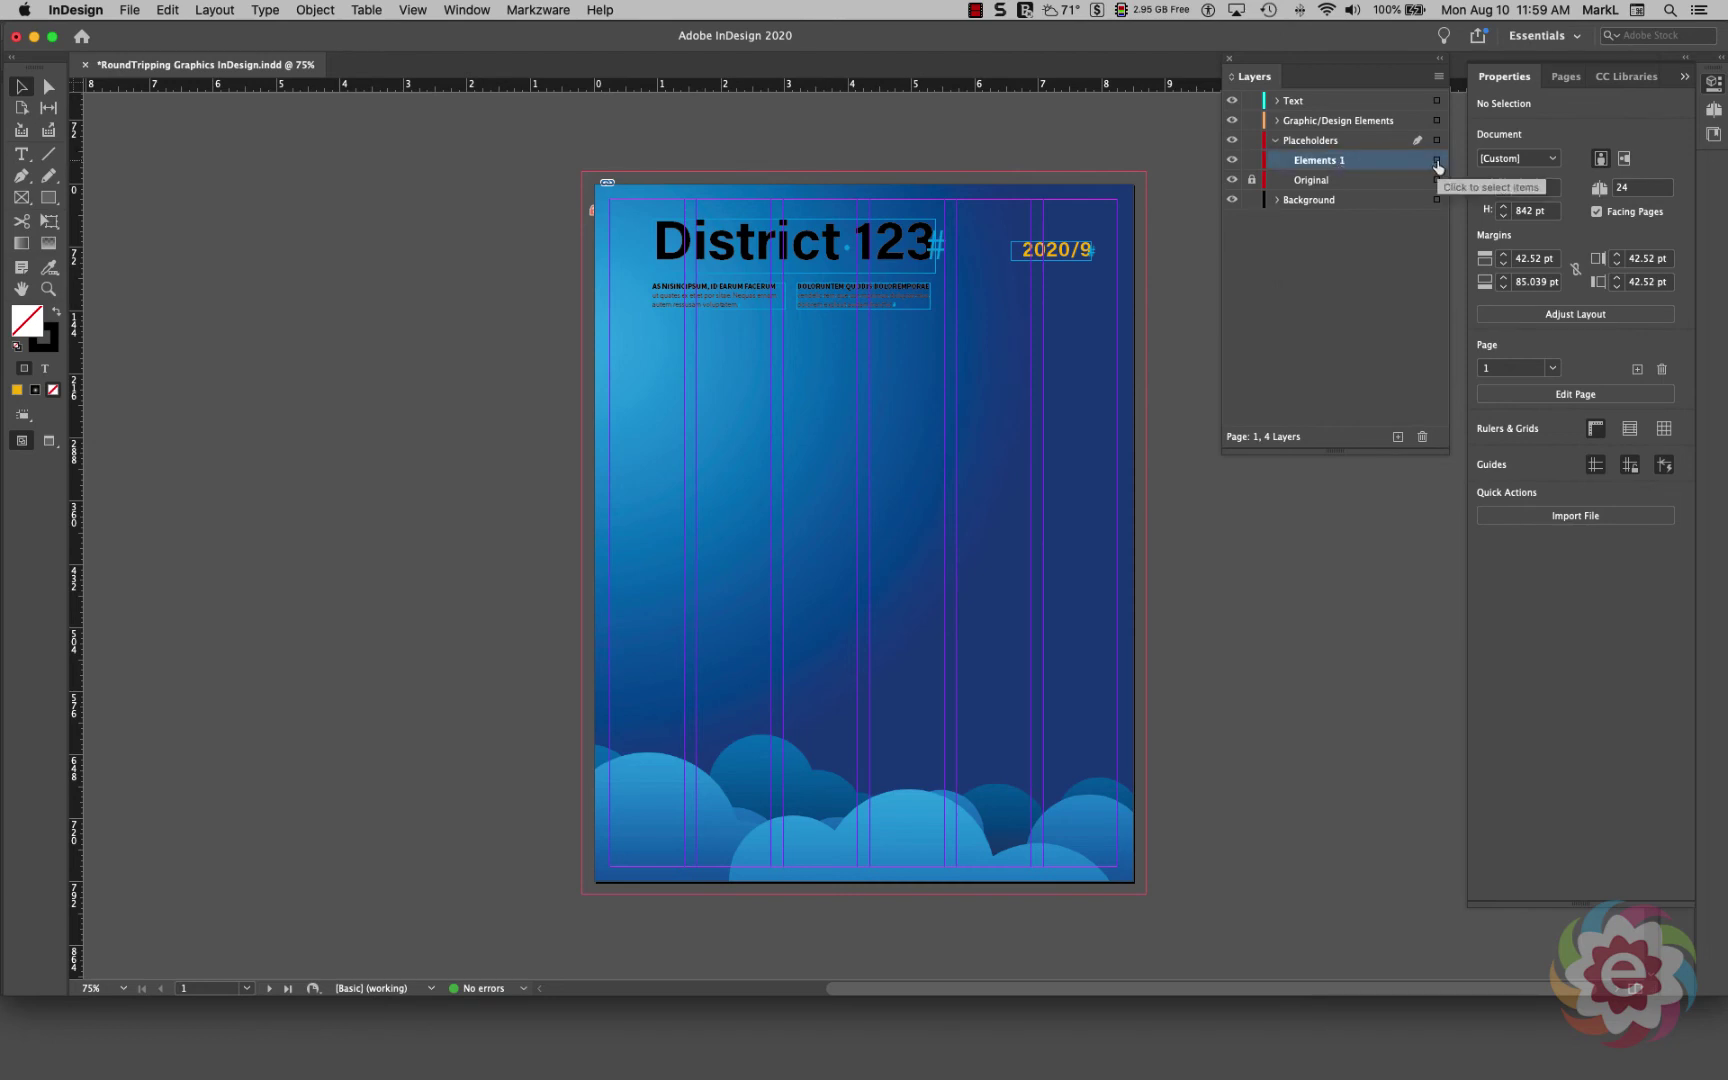
left_click(1437, 161)
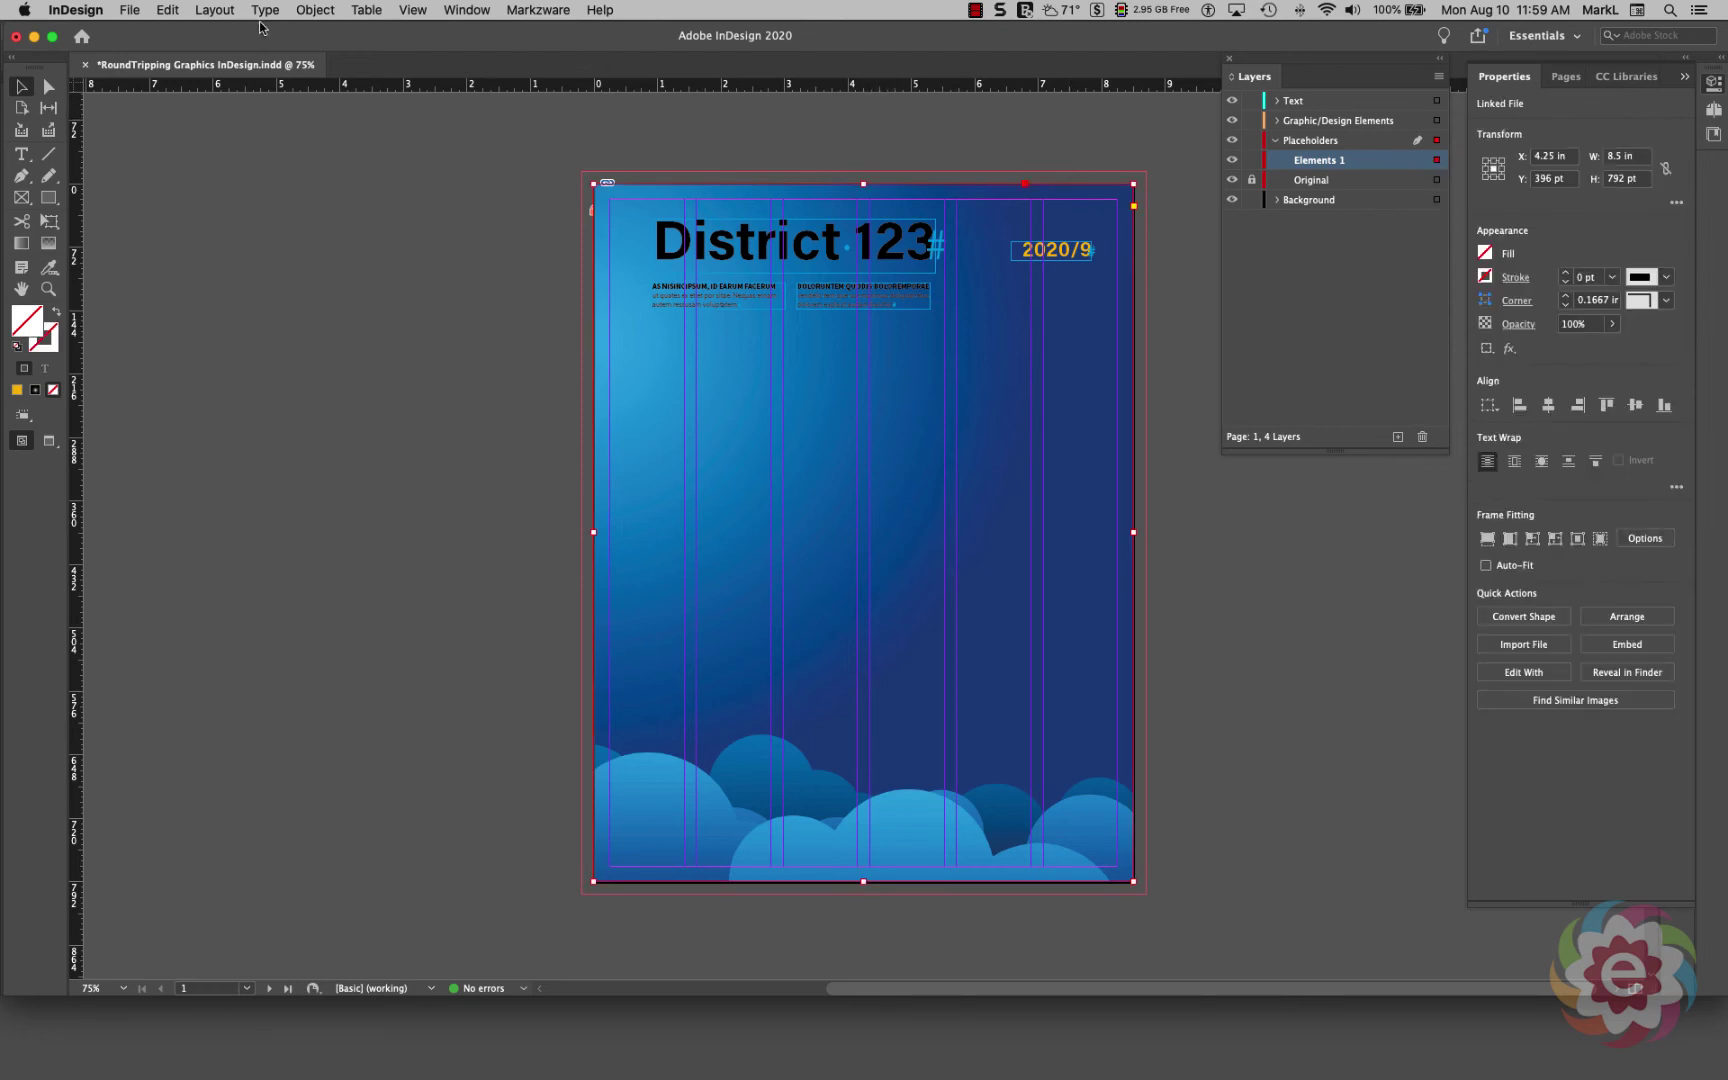
left_click(311, 10)
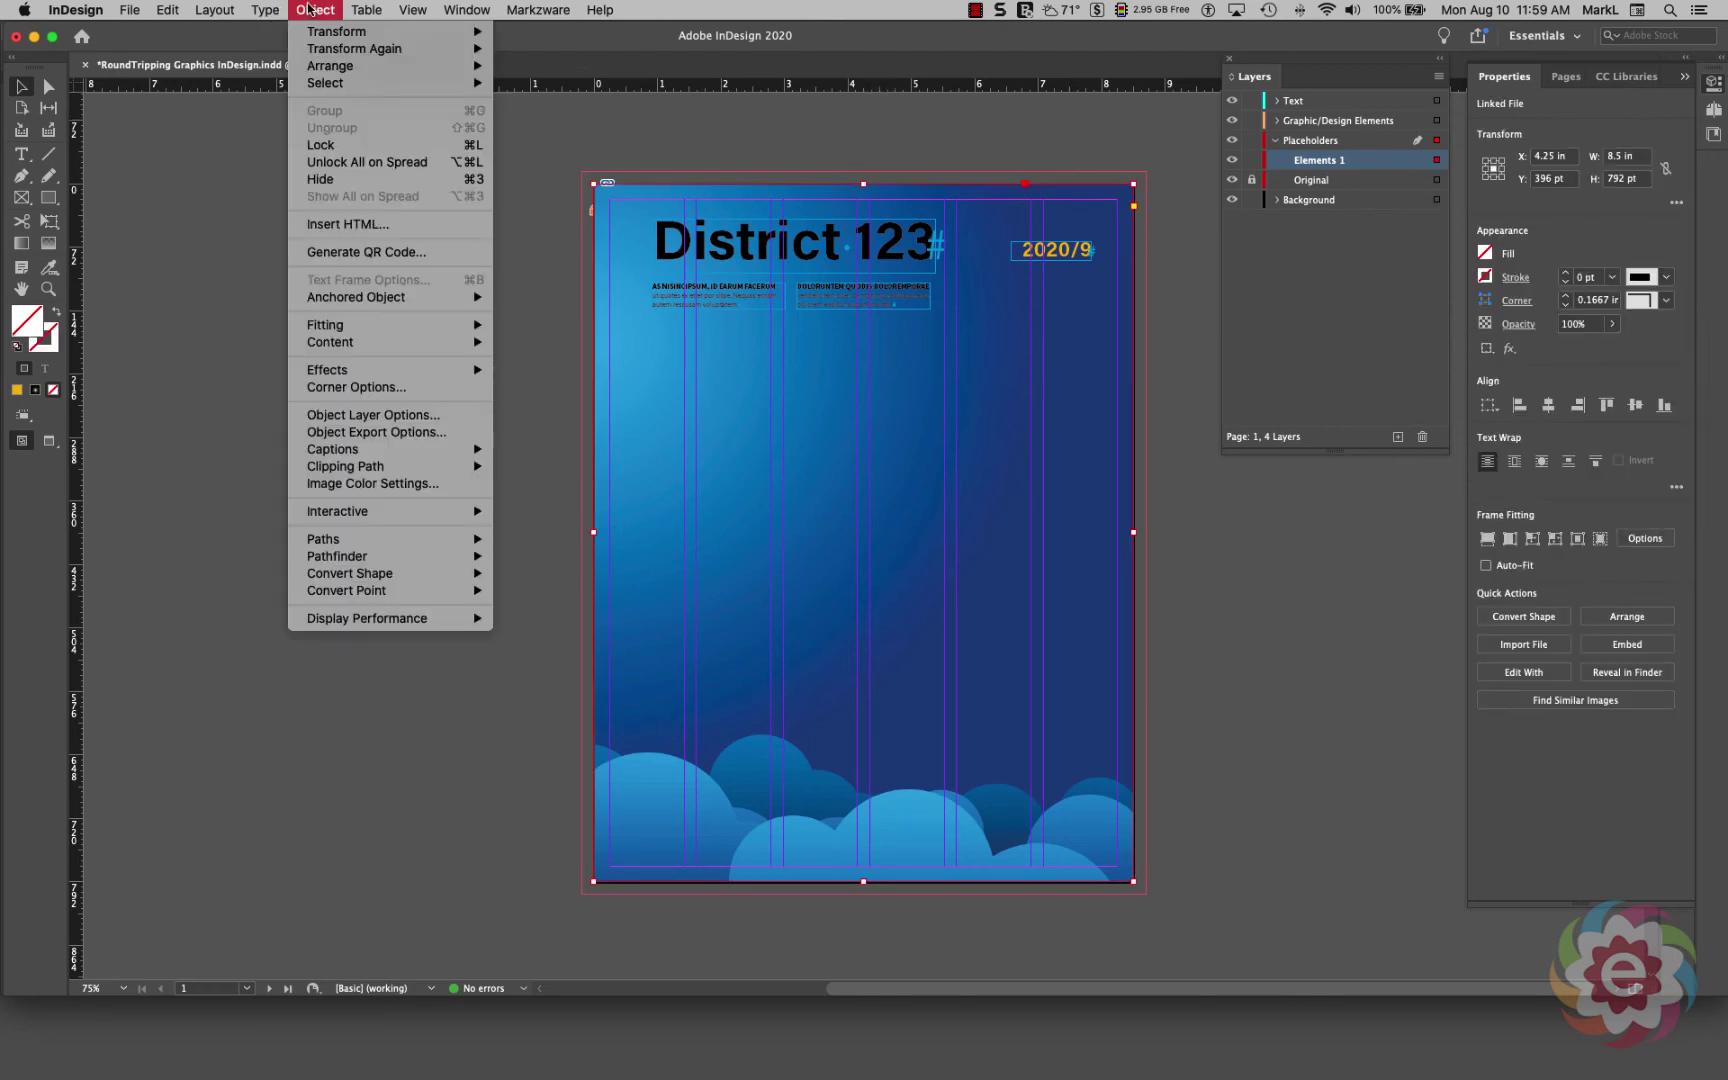
left_click(329, 415)
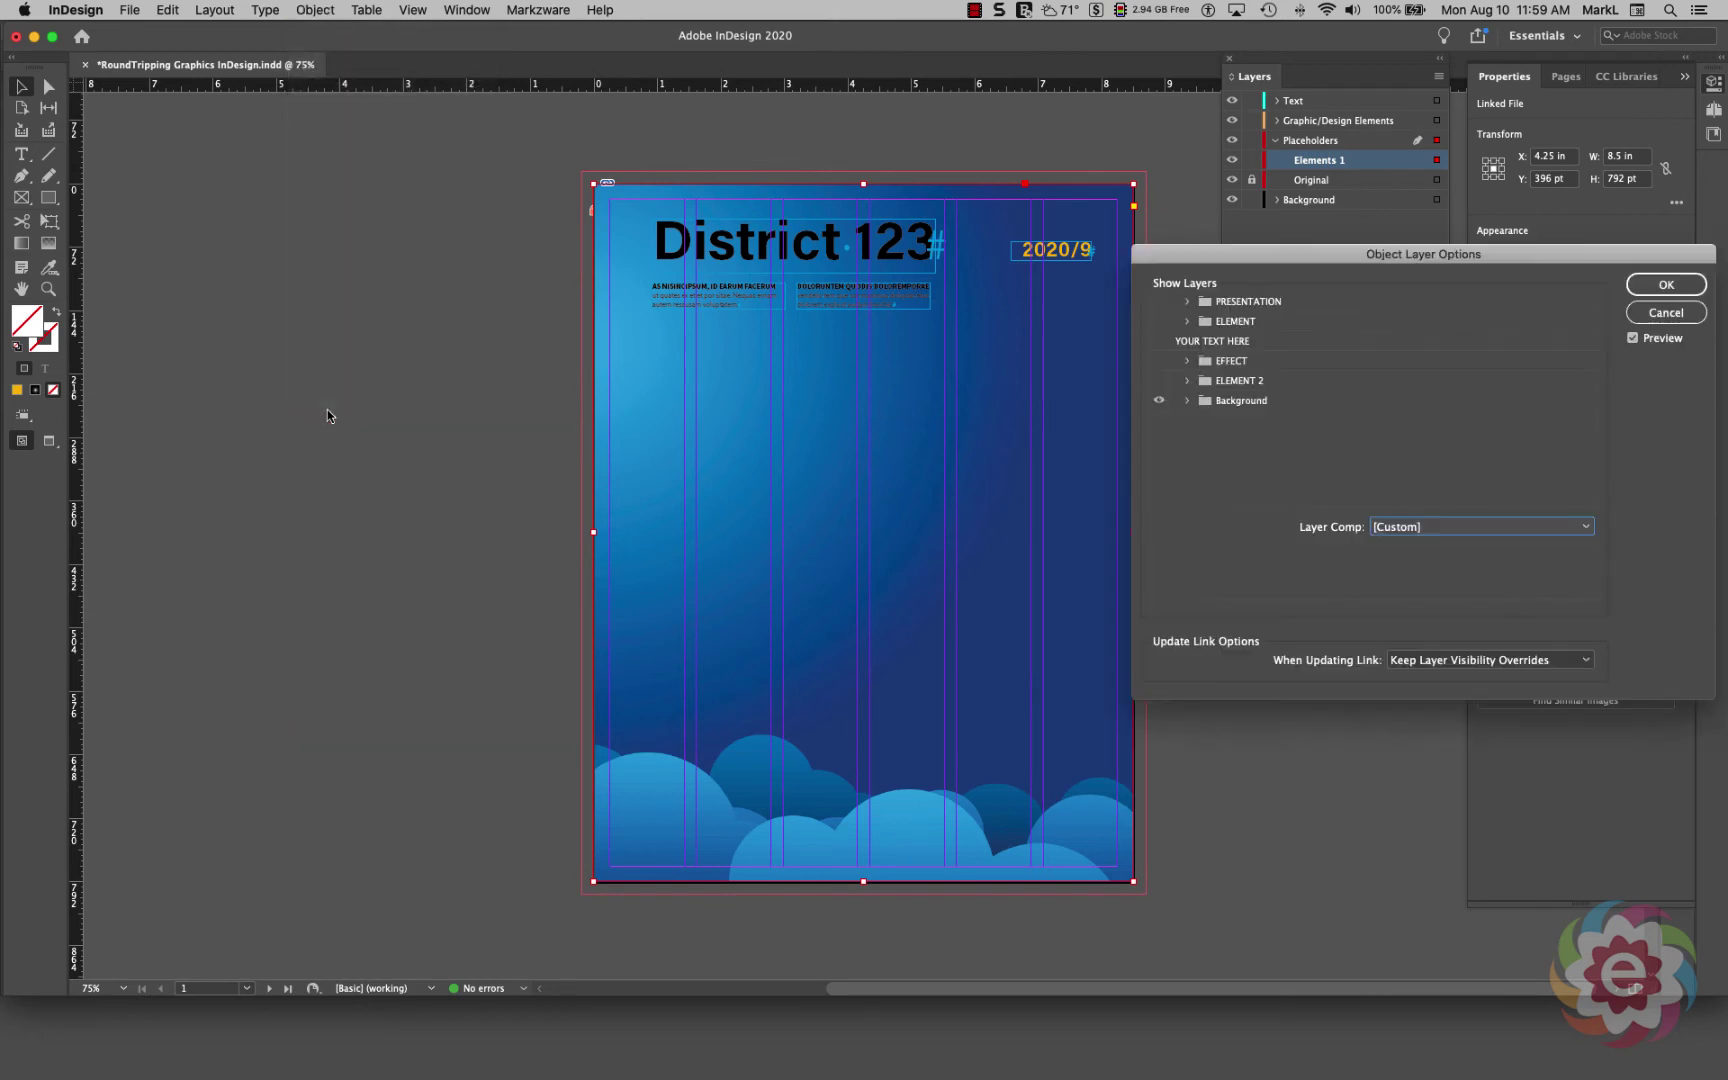
left_click(1160, 400)
left_click(1160, 377)
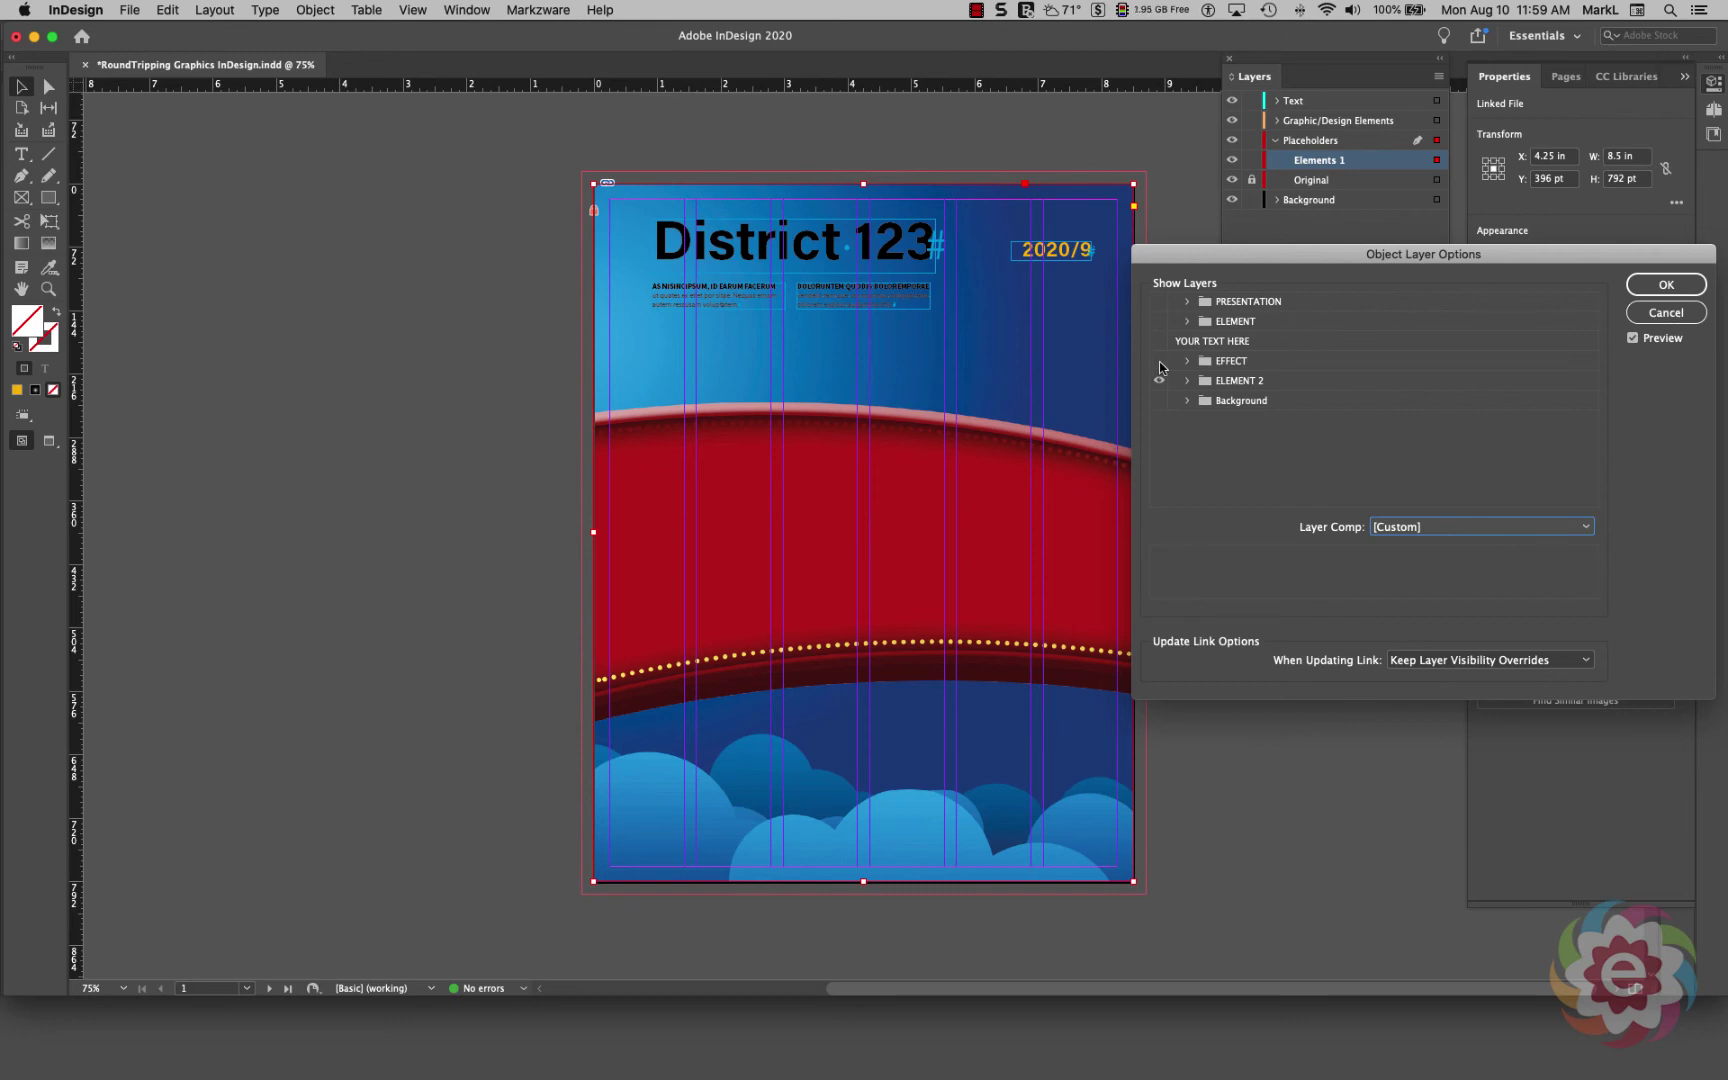
left_click(1159, 343)
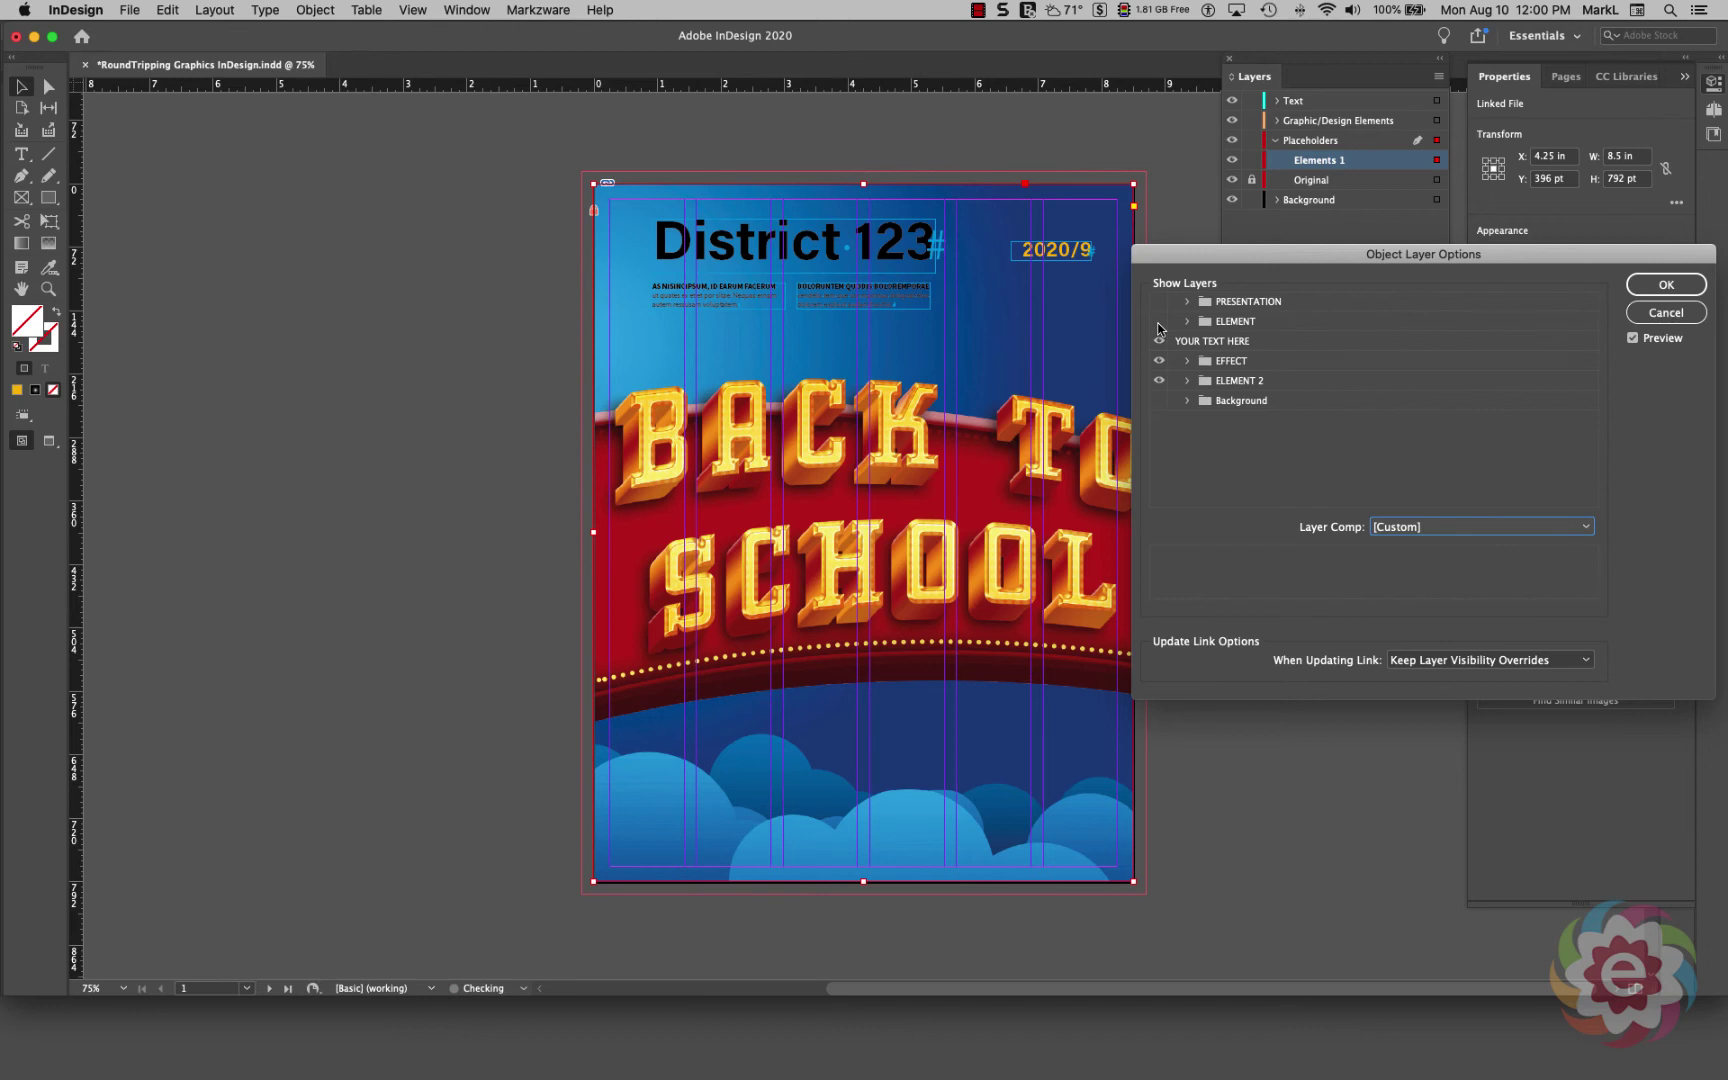
left_click(1159, 321)
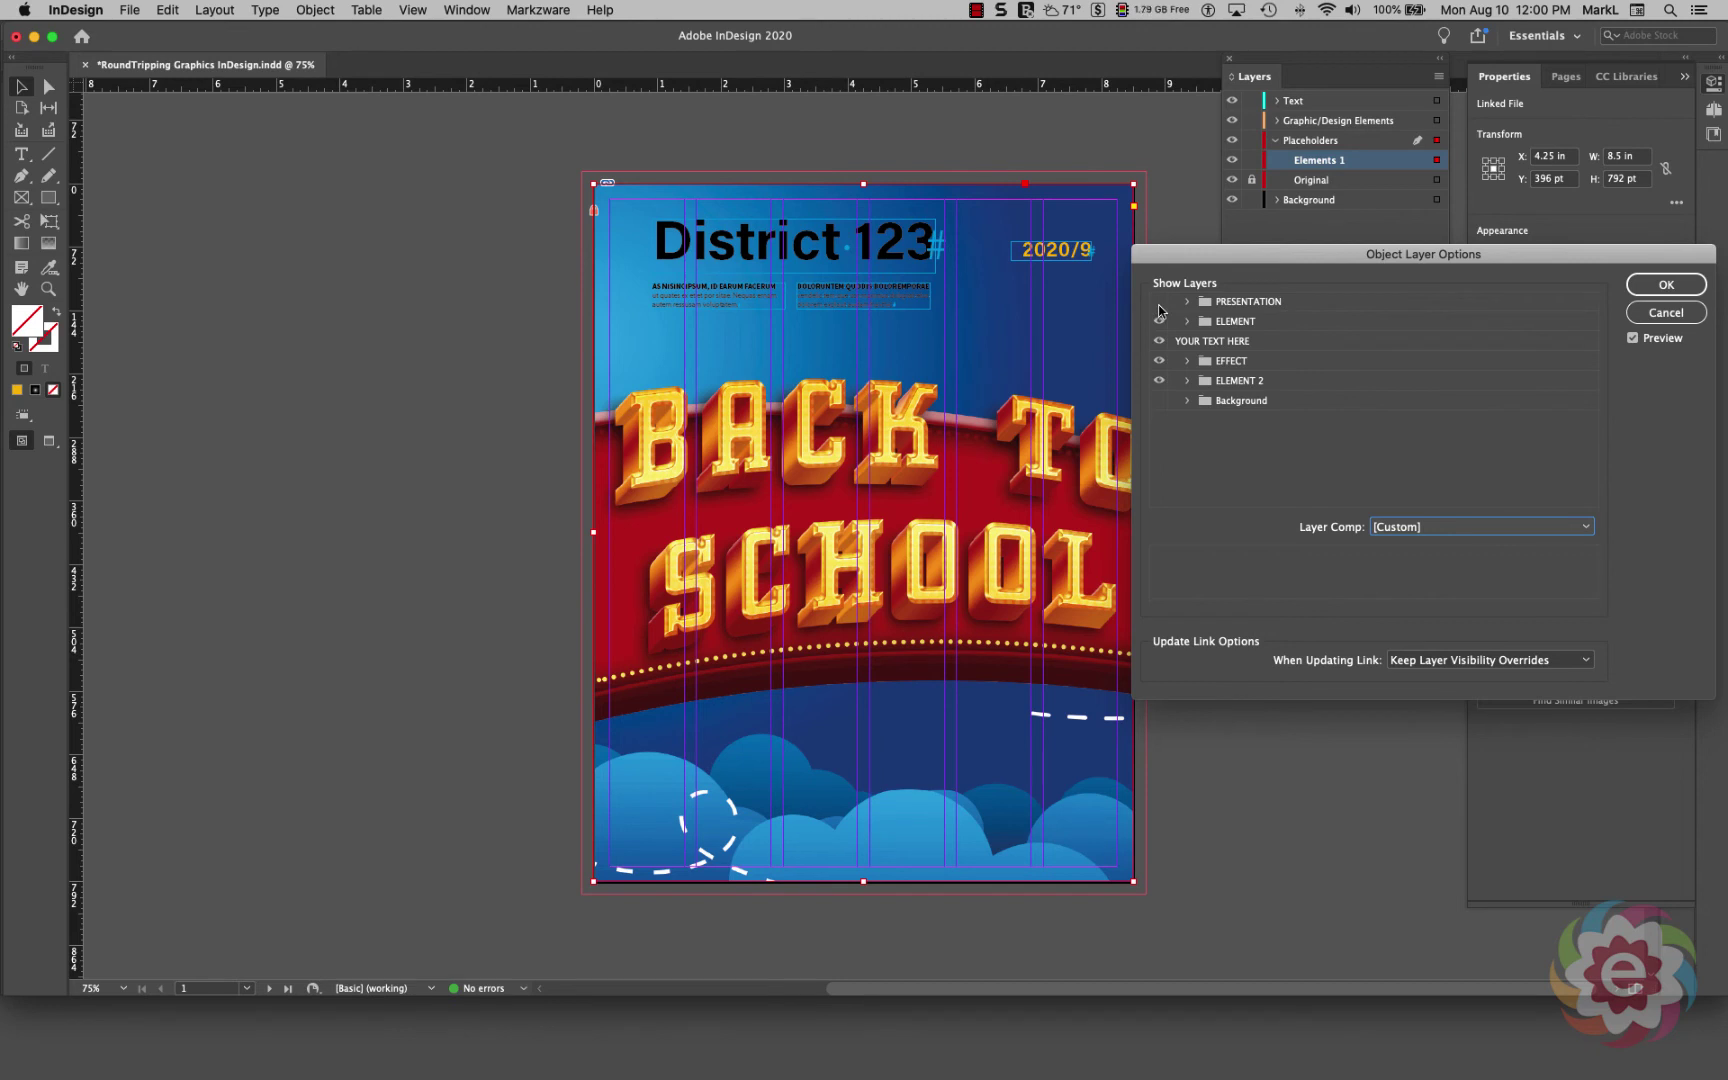
left_click(1159, 302)
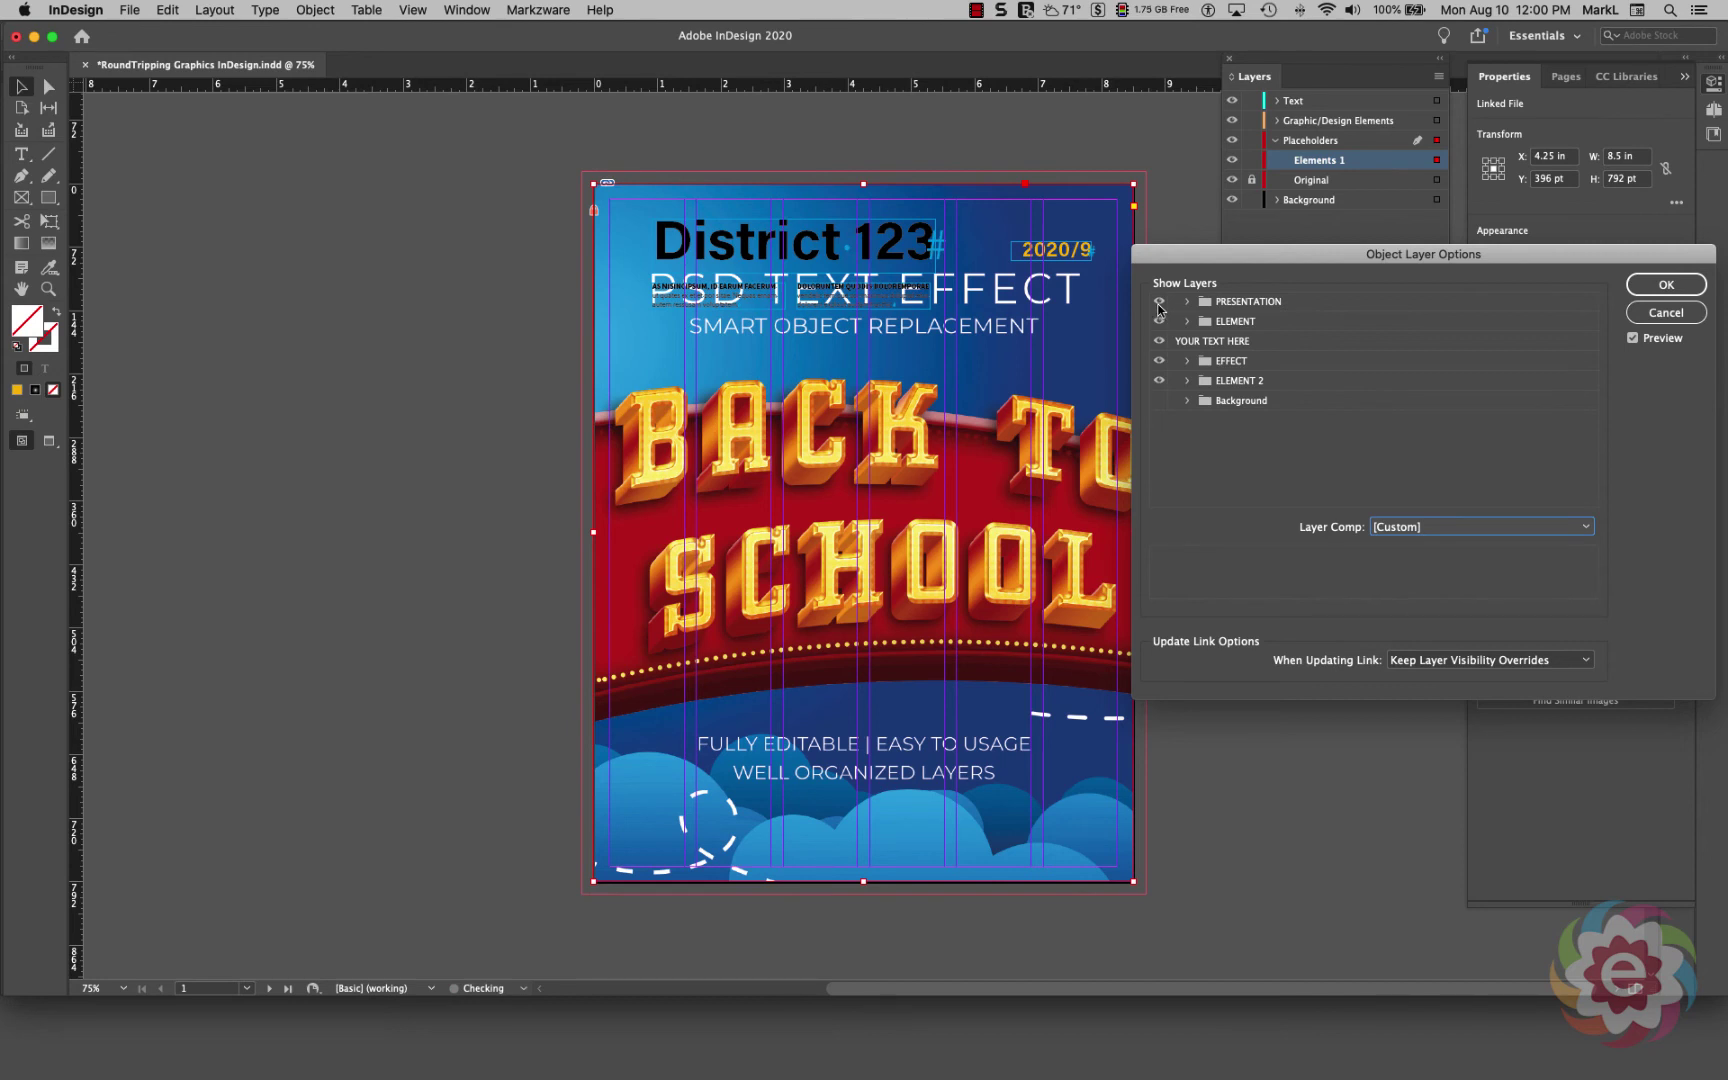
left_click(1159, 302)
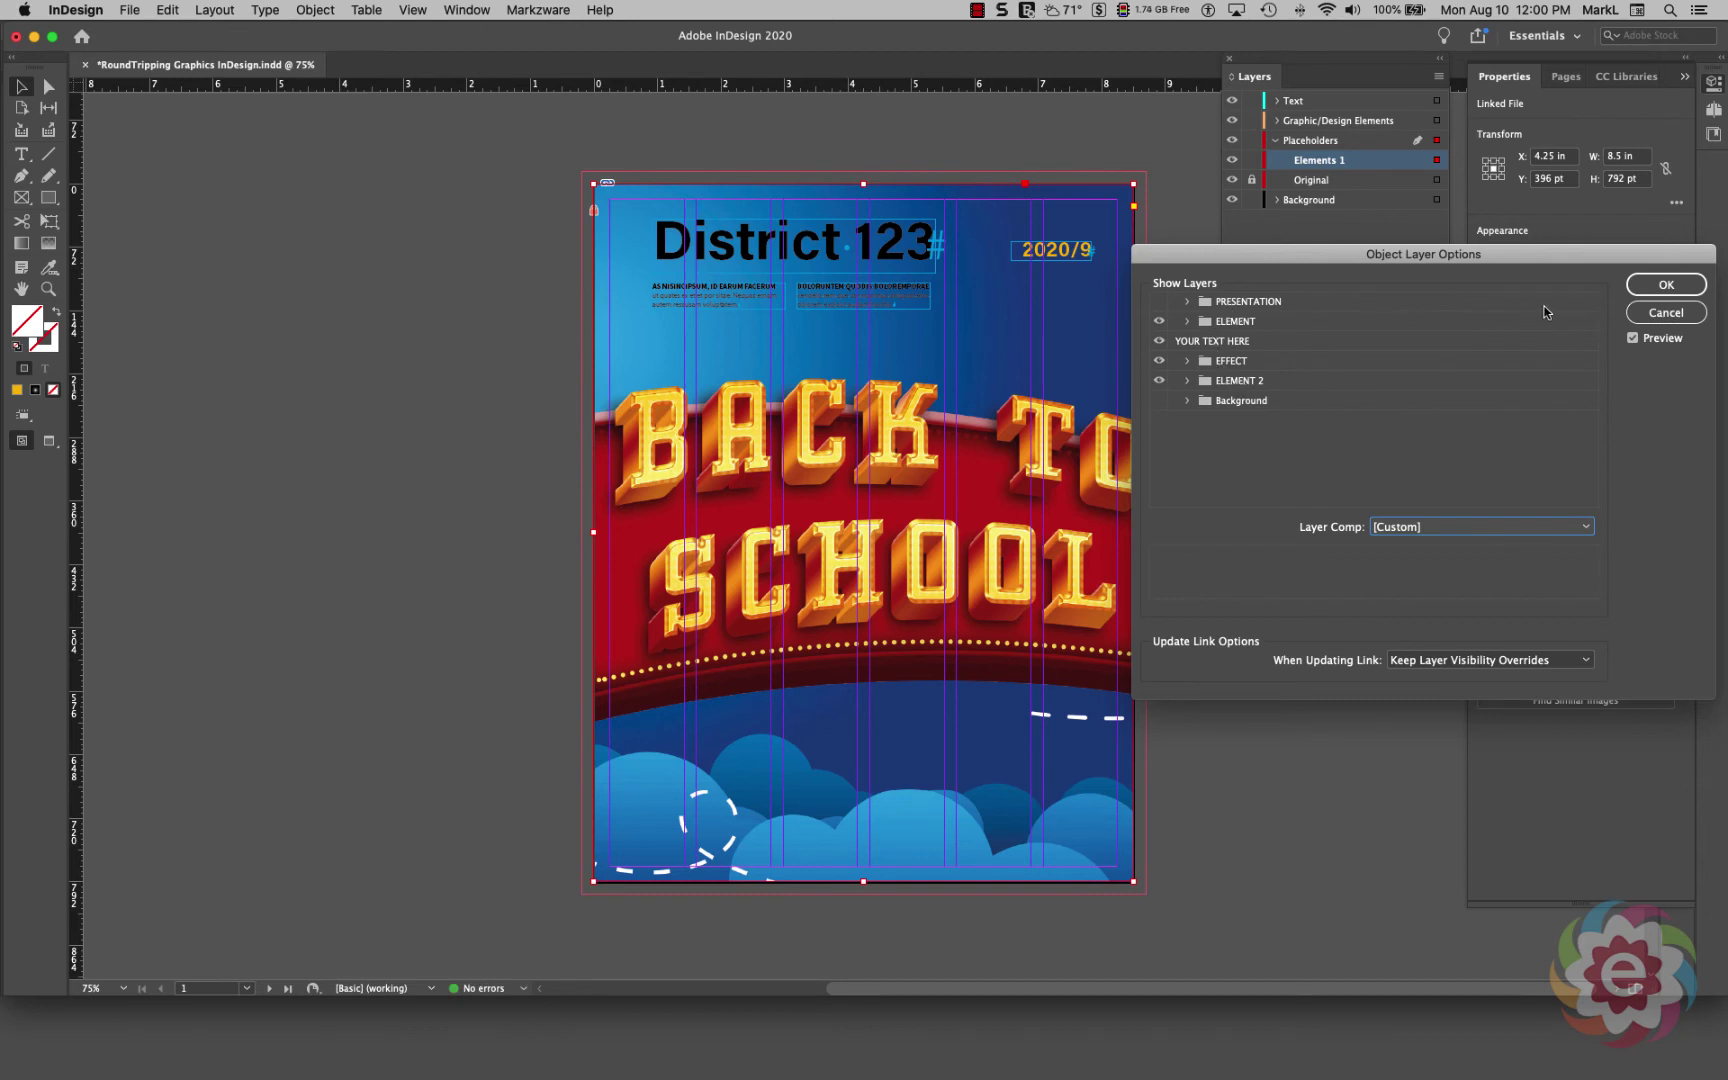
left_click(1660, 288)
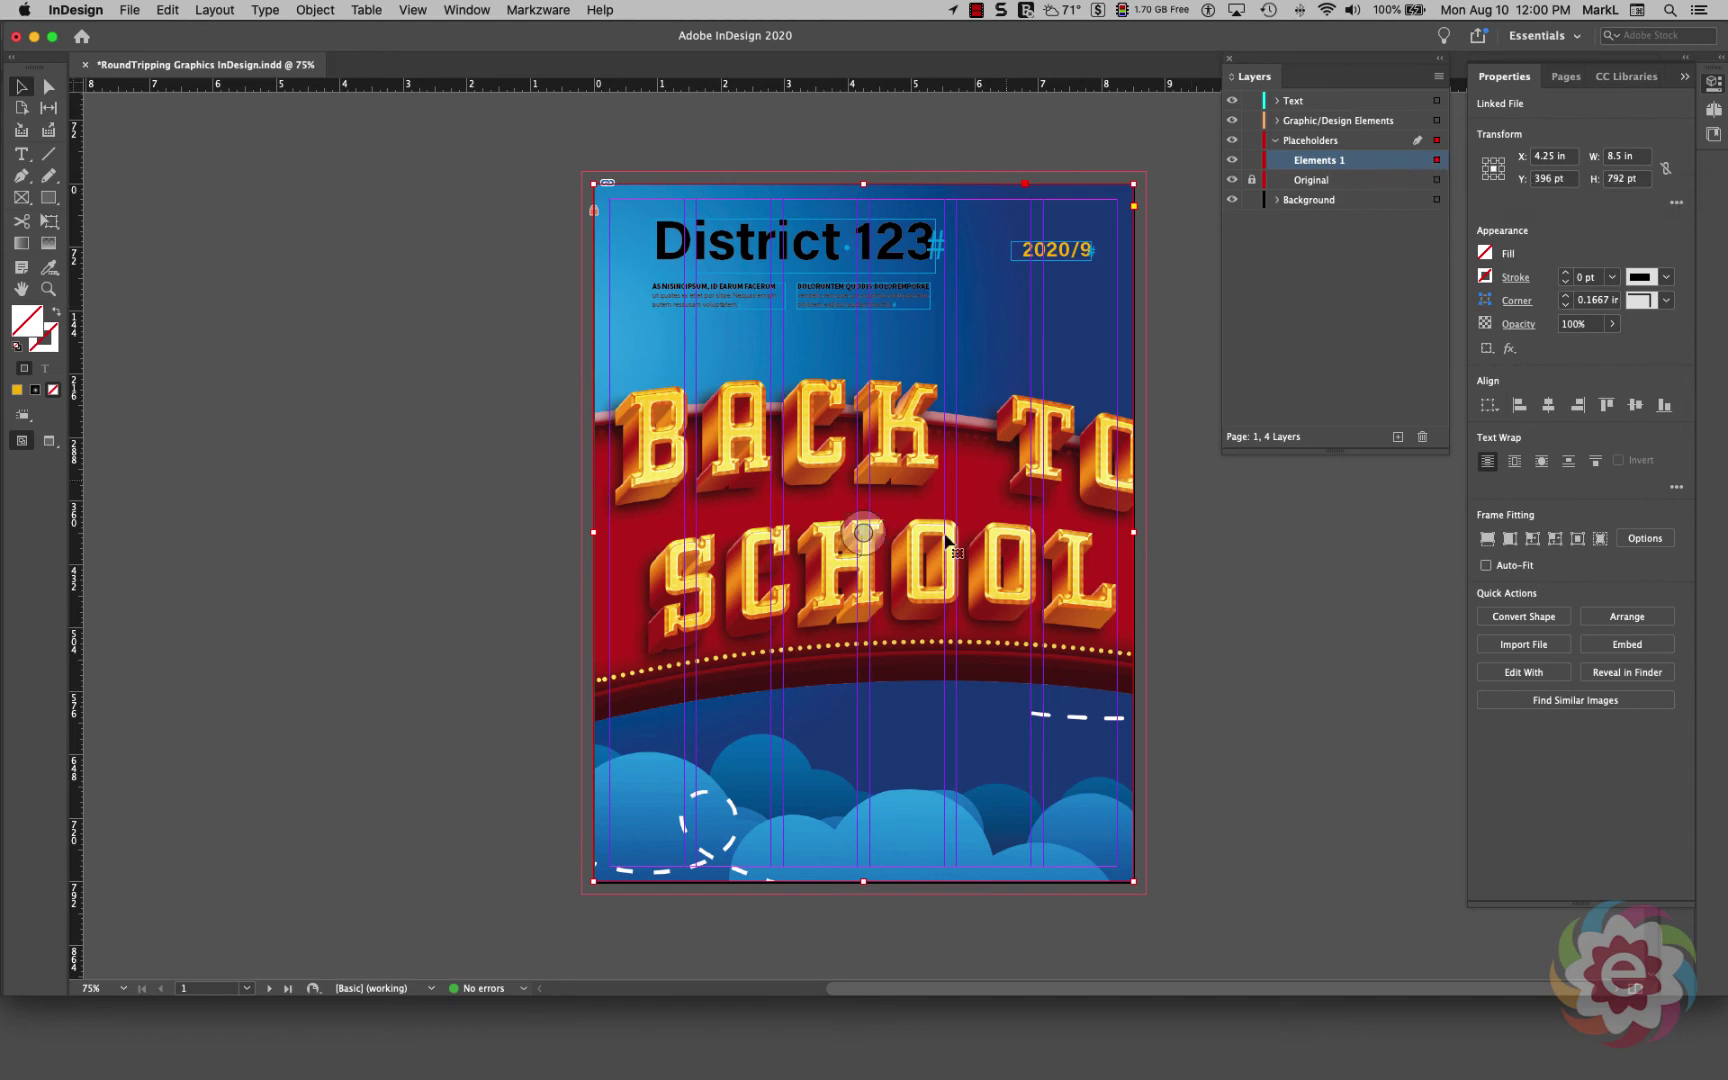
- Fit the Elements 1 image proportionally within its frame
right_click(866, 543)
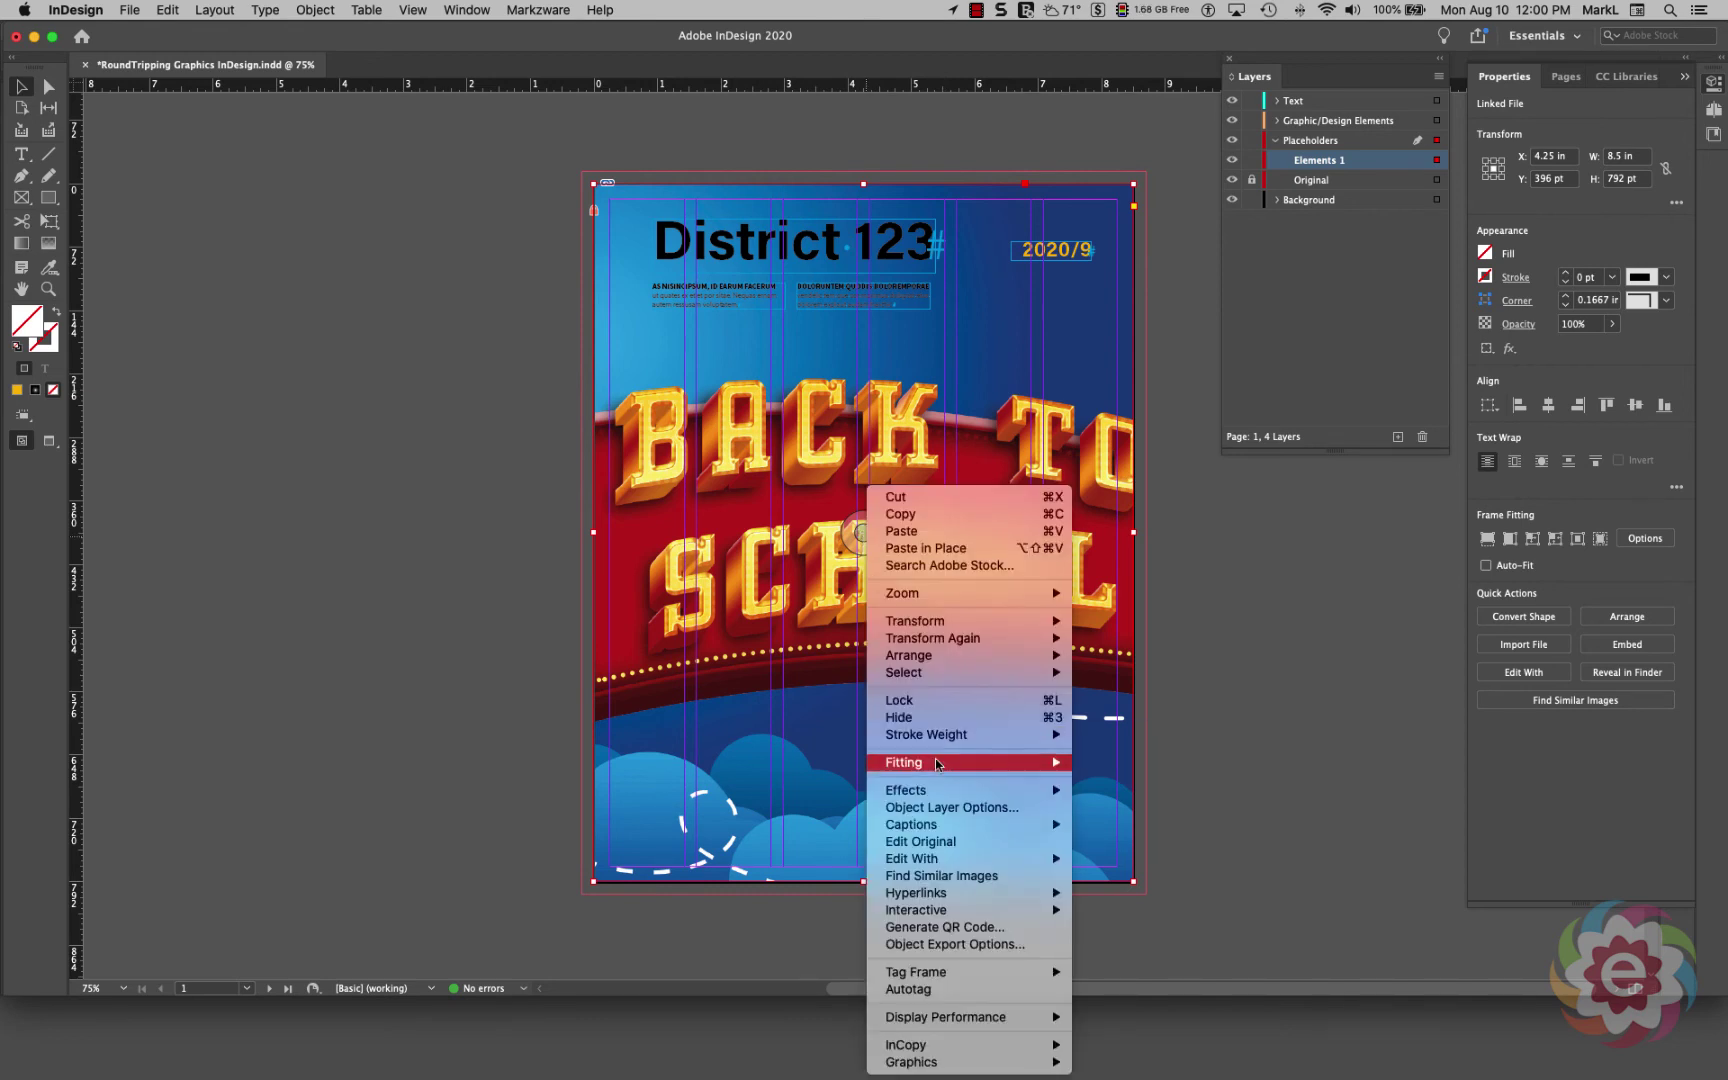
mouse_move(938, 765)
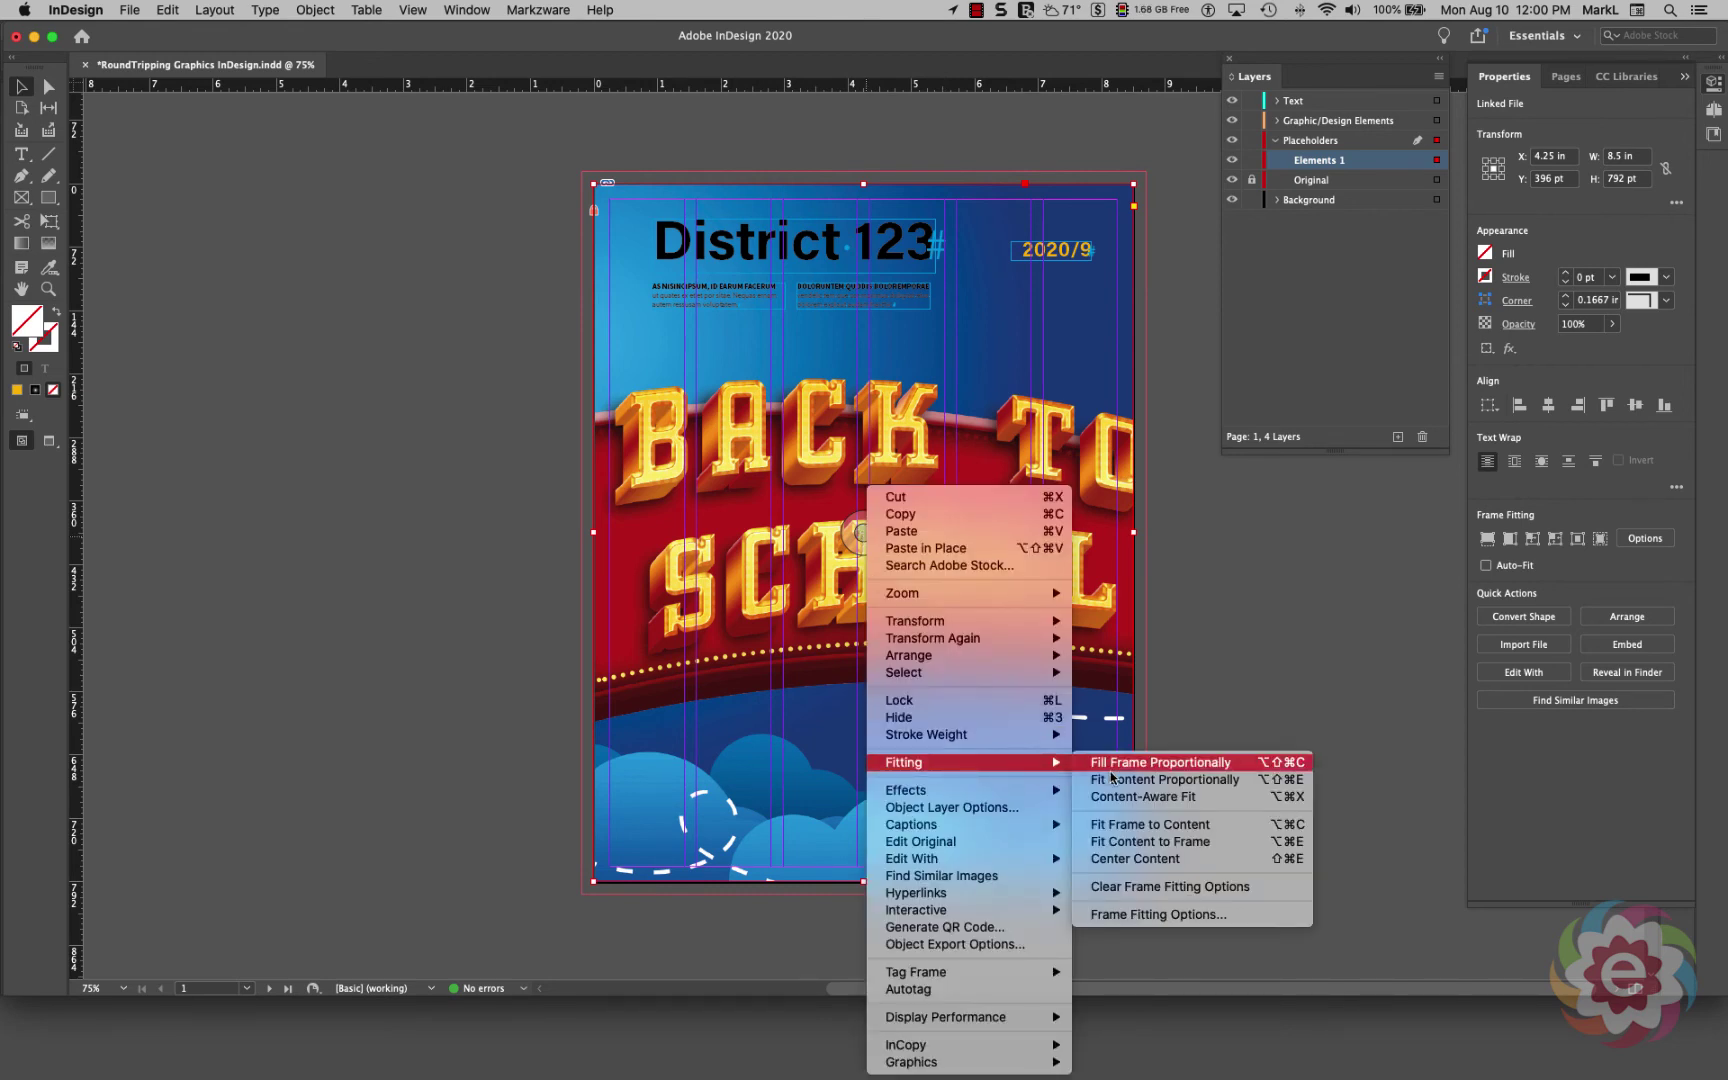
left_click(1219, 786)
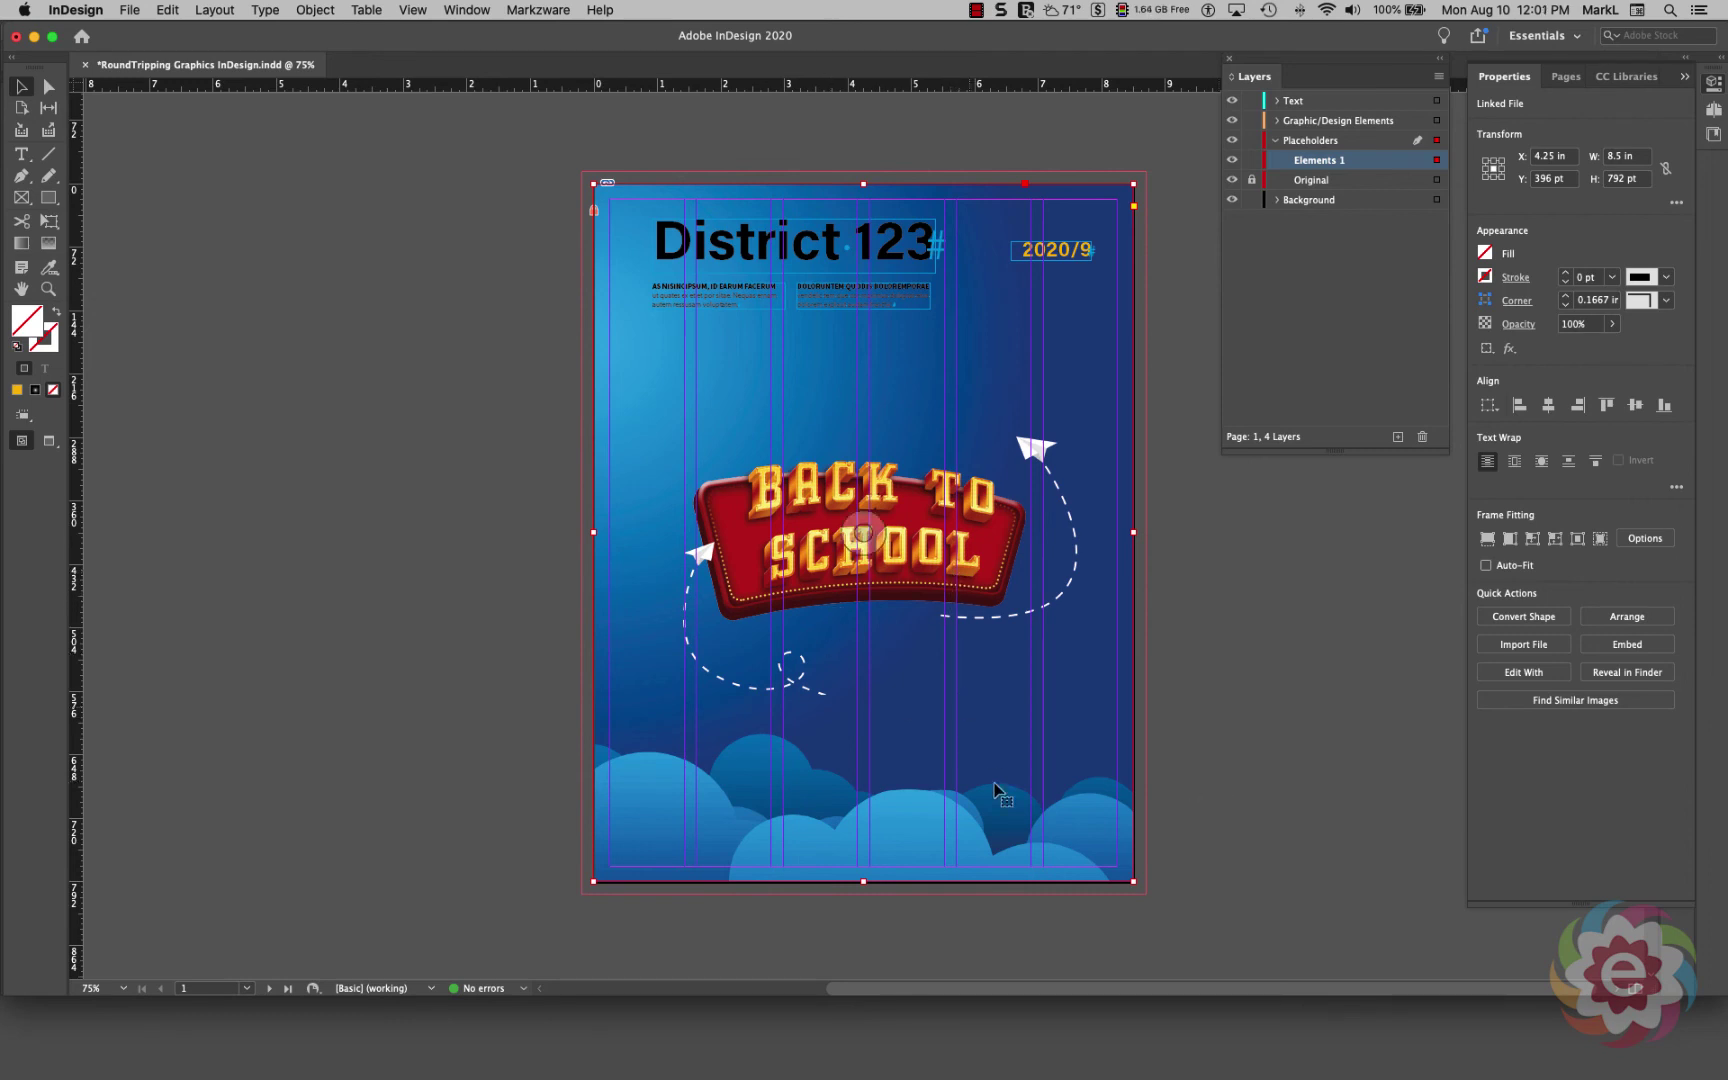
- Select the image inside the Elements 1 frame and enlarge it from its centre to about 10.09 in wide by 436 pt high
left_click(869, 531)
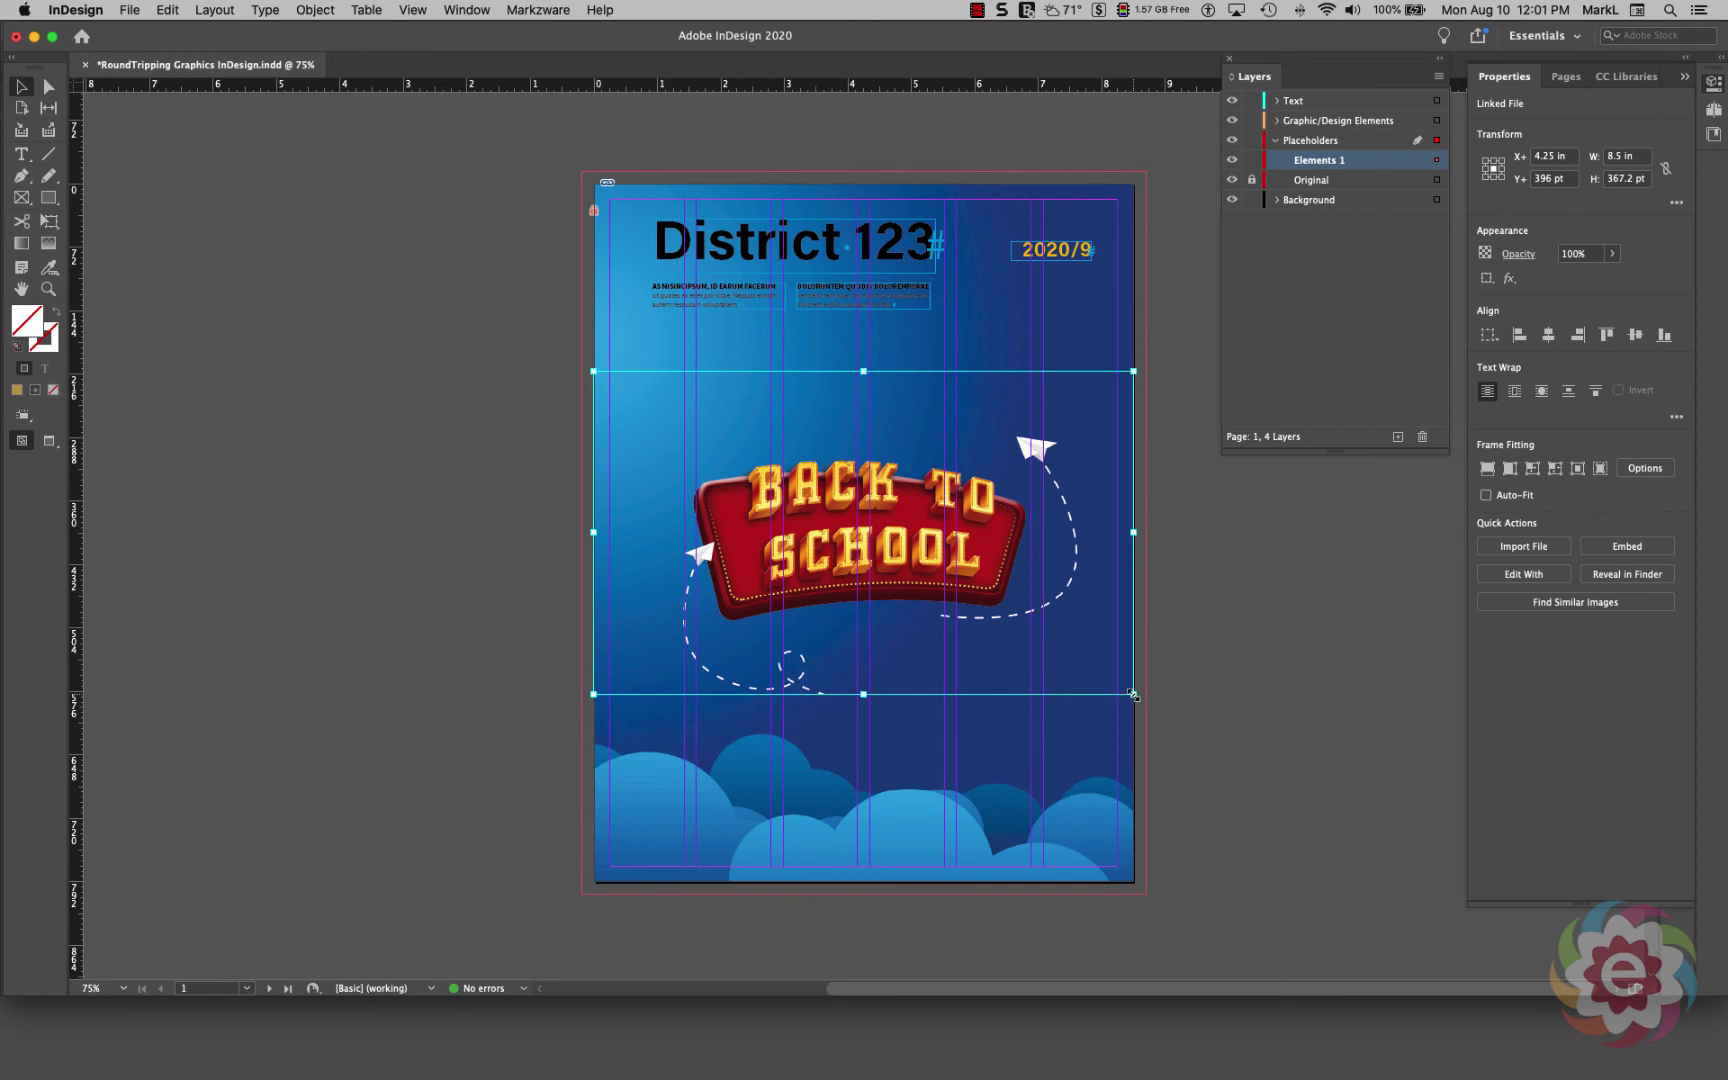
left_click_drag(1133, 694, 1149, 725)
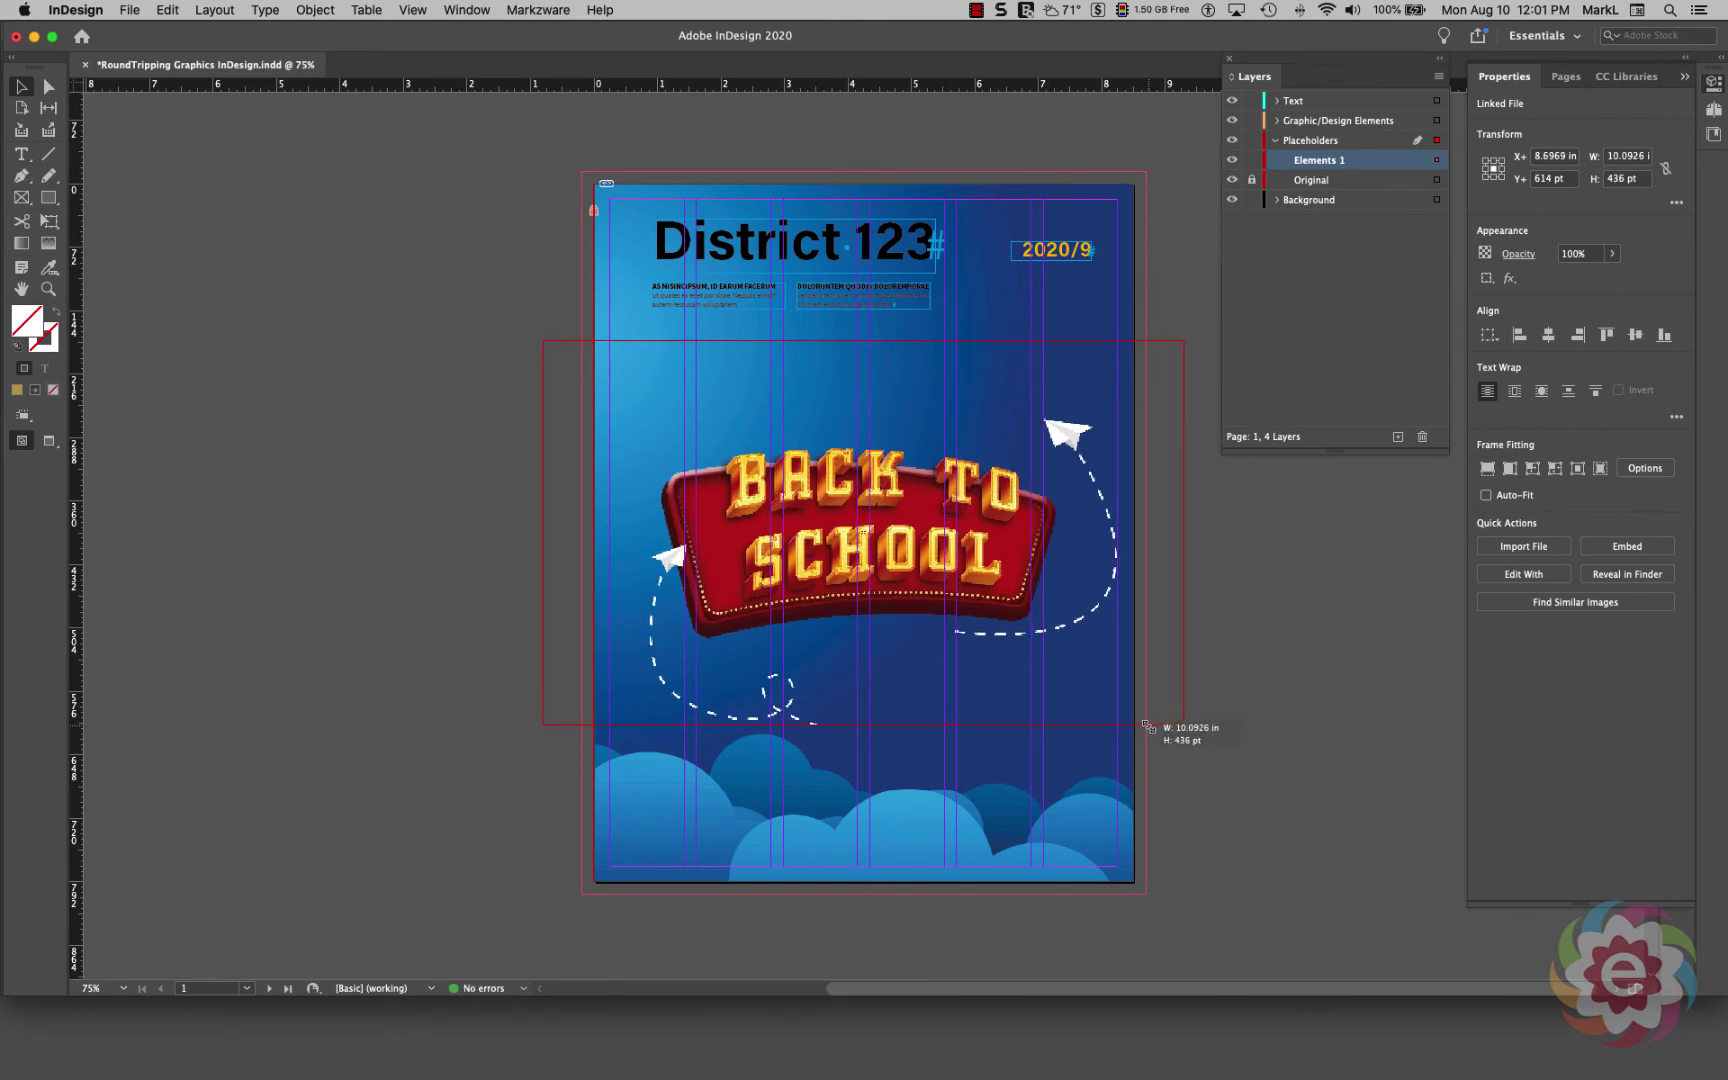
left_click_drag(1148, 727, 1149, 731)
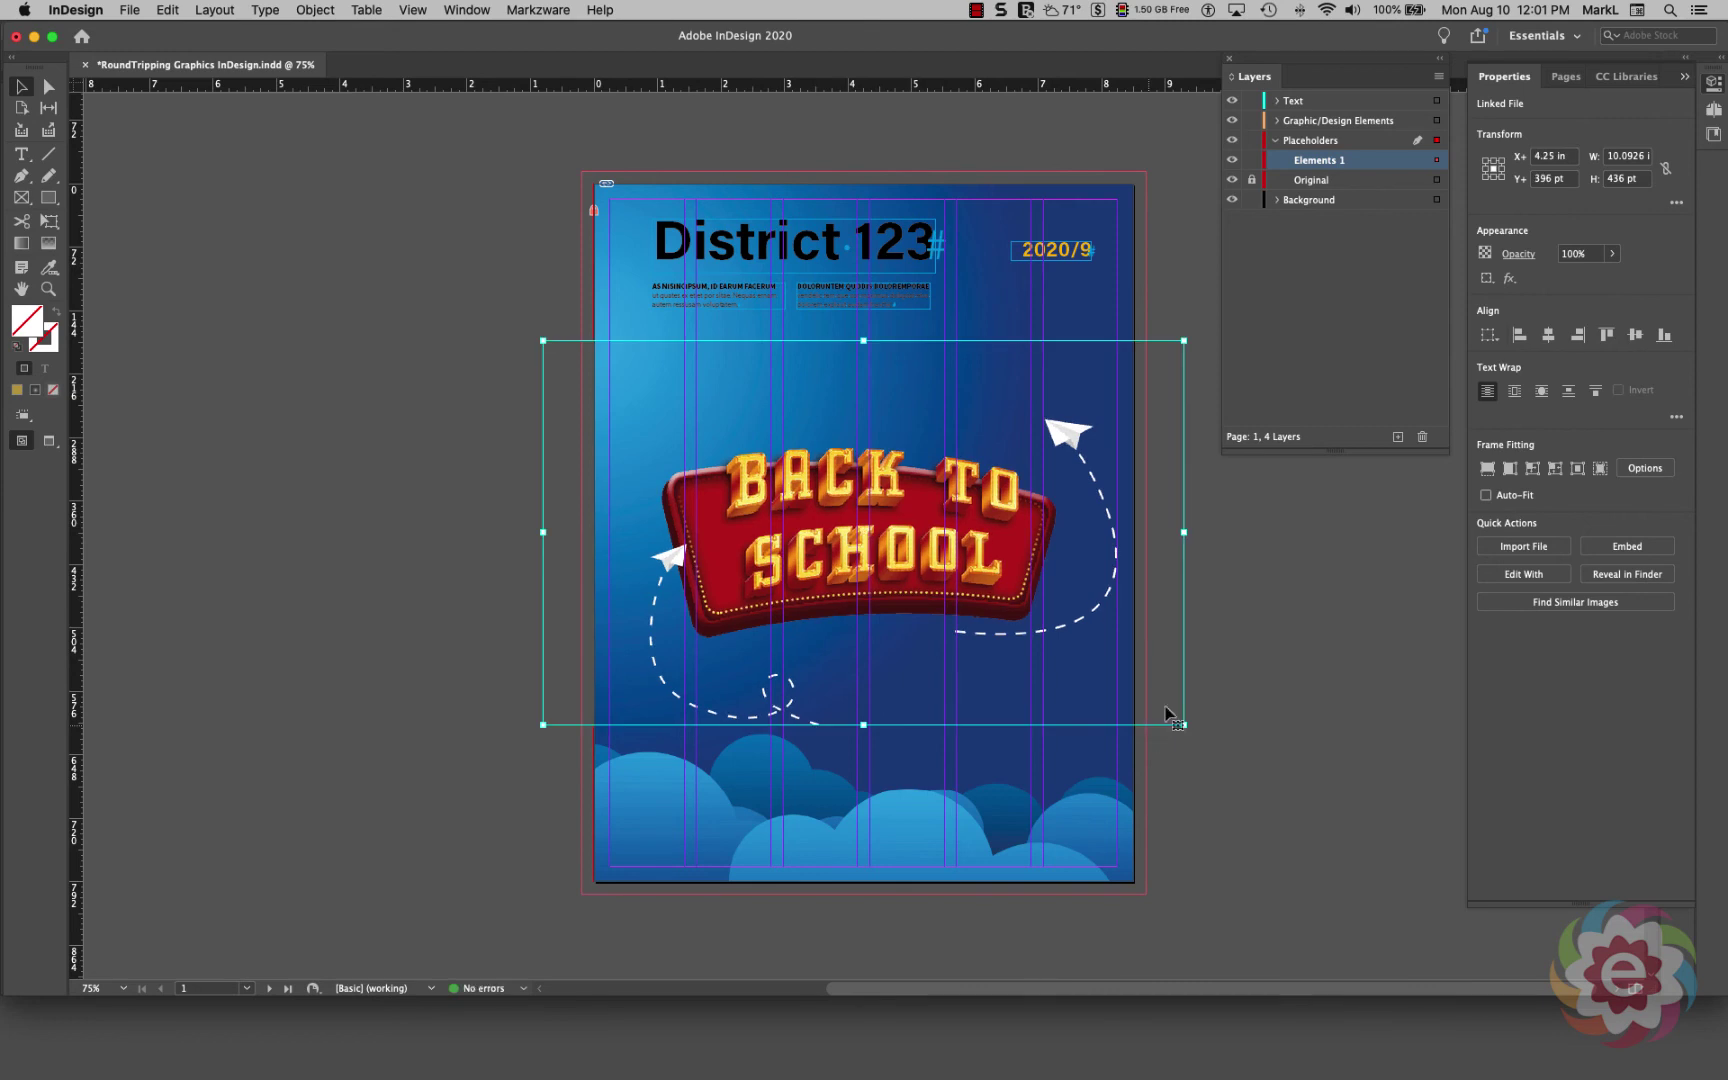
left_click(1296, 616)
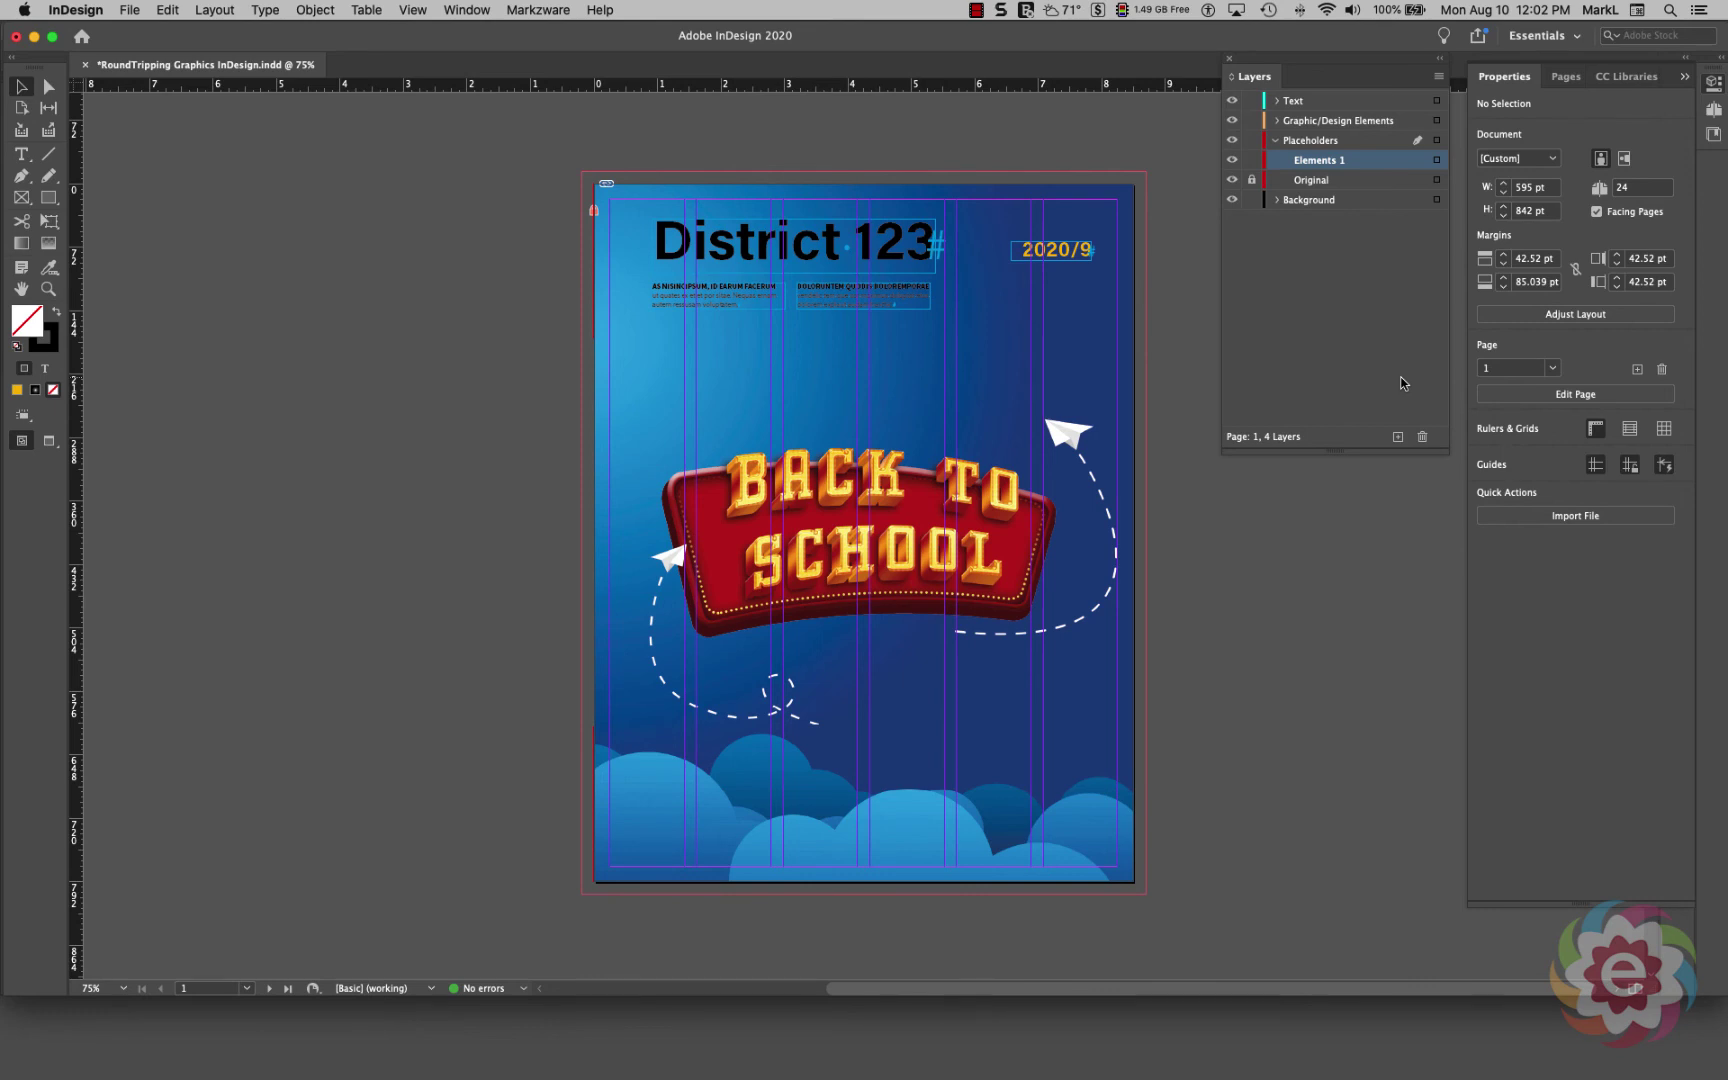
left_click(308, 10)
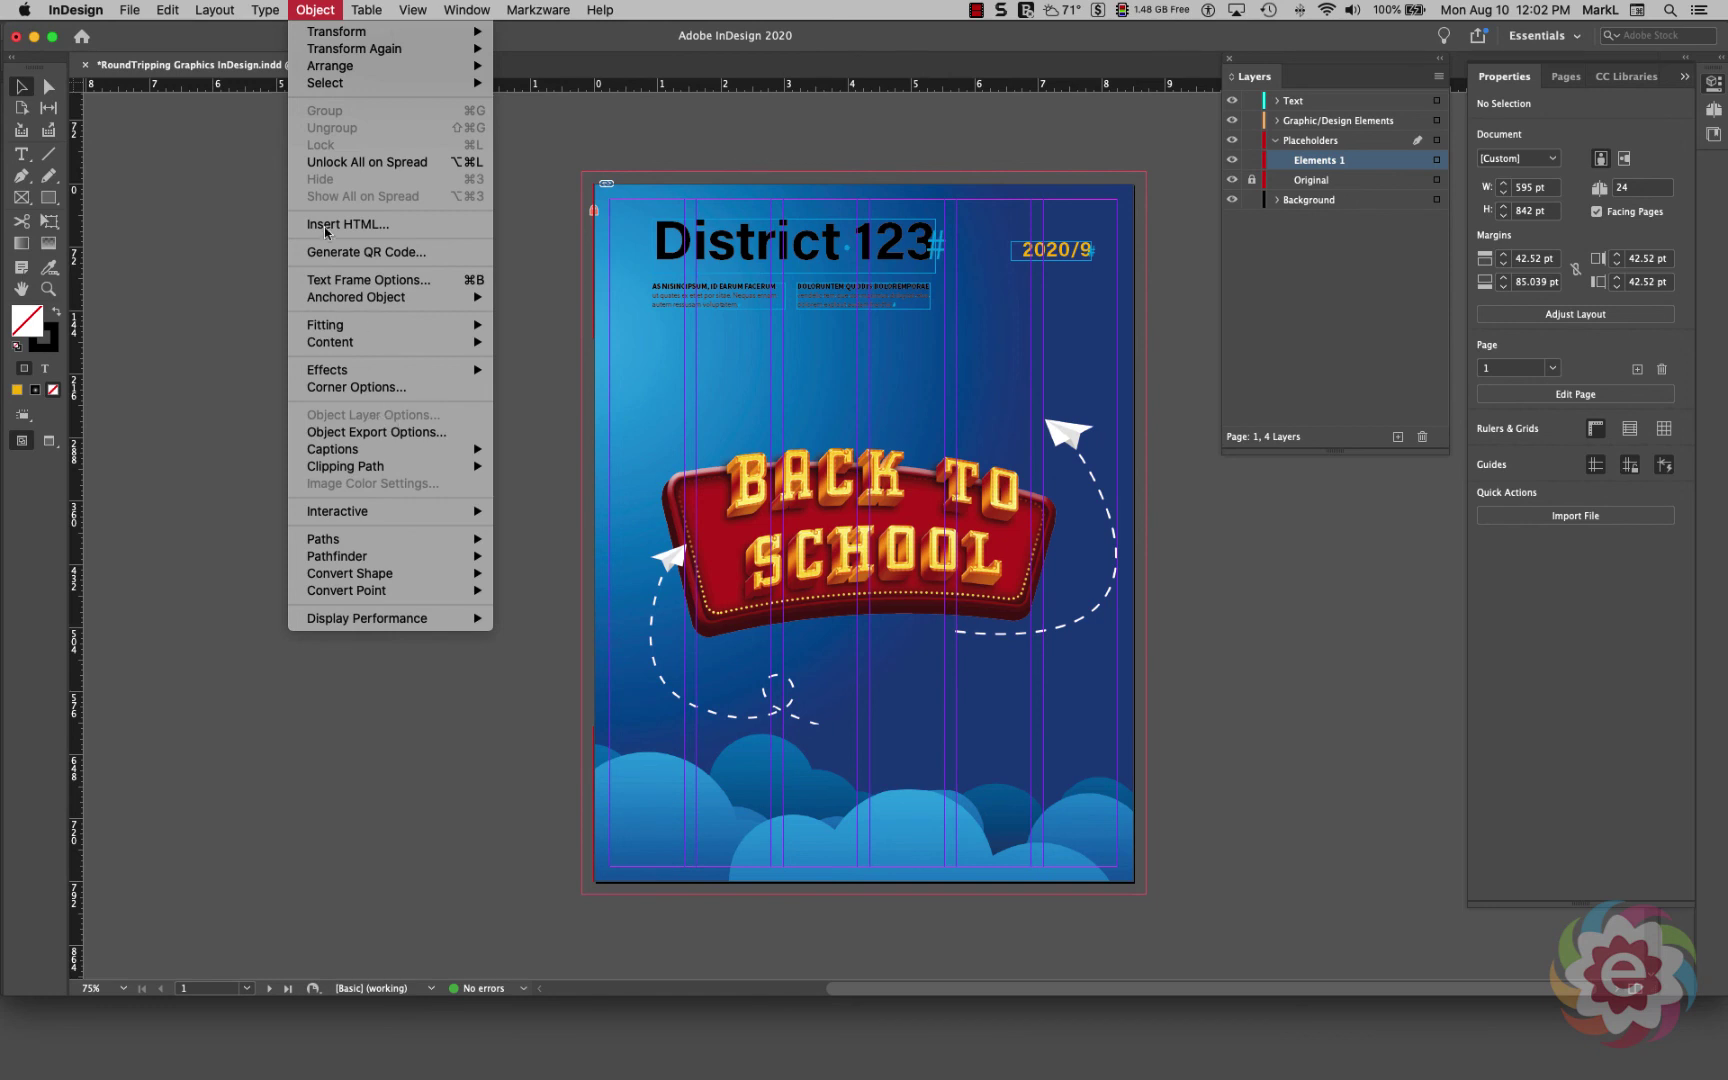
left_click(313, 8)
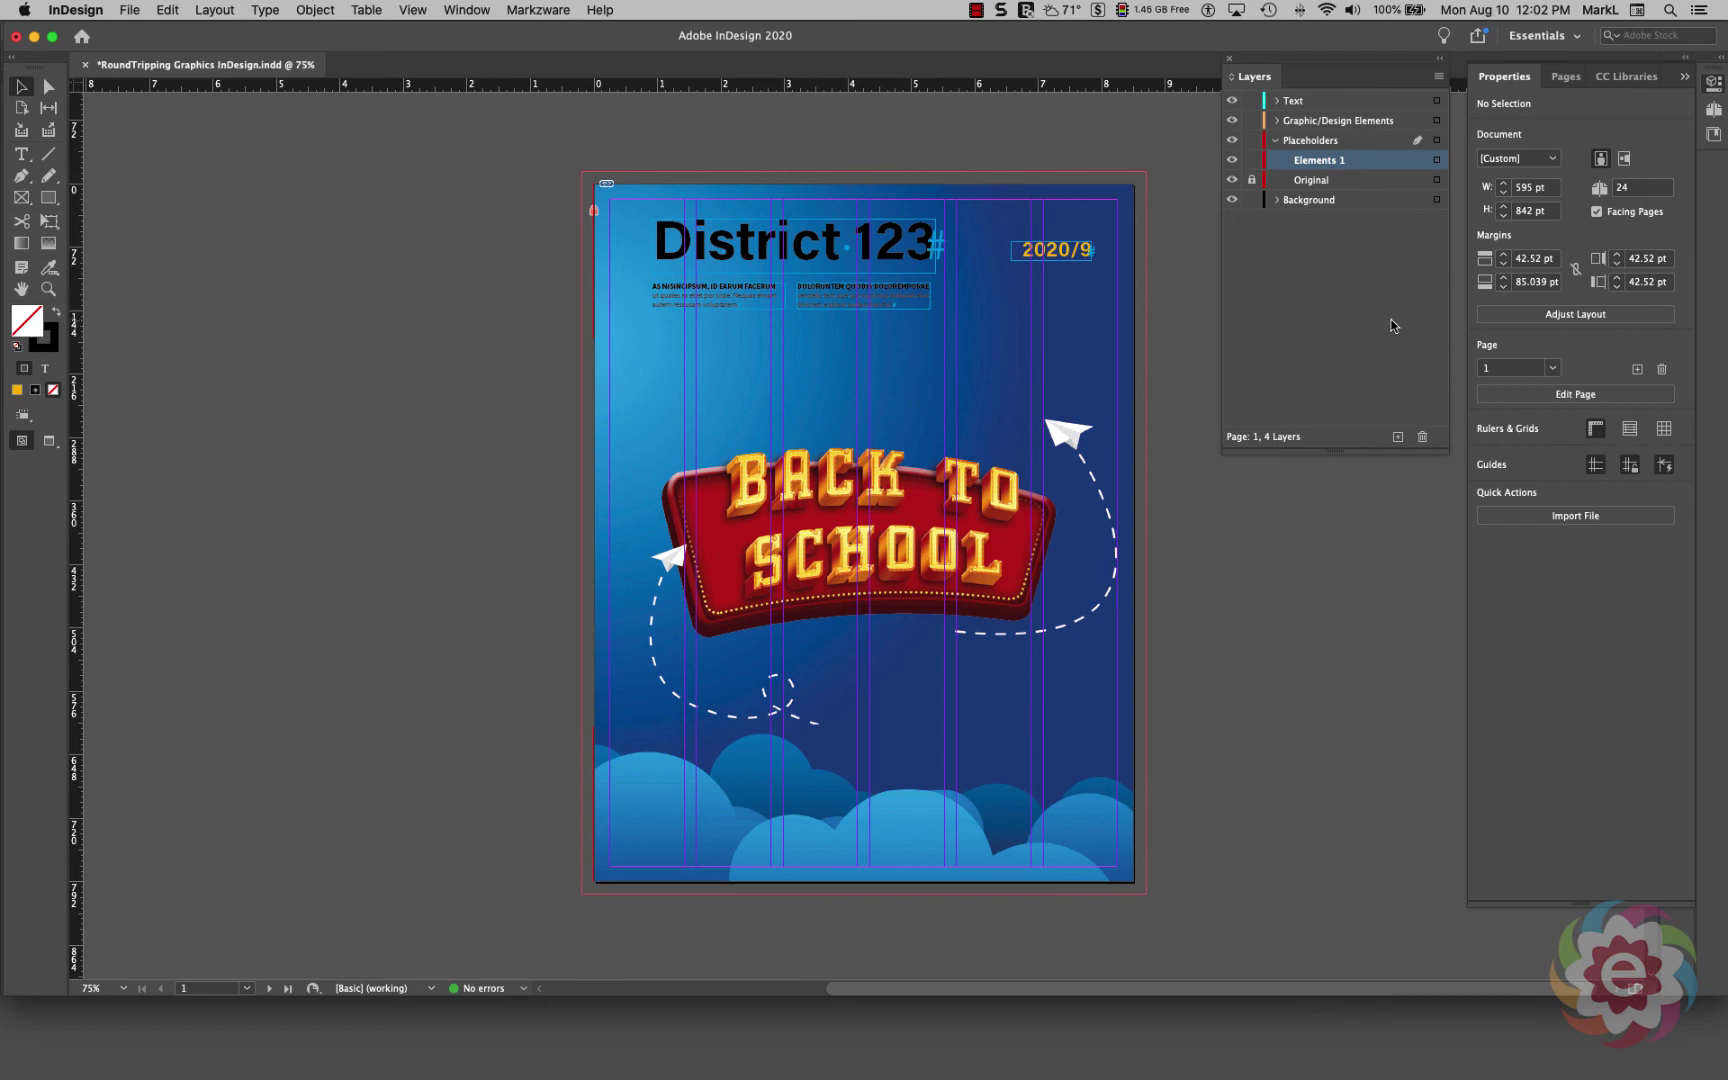
- Select the Back to School image inside its frame and open it for editing in Adobe Photoshop 2020
left_click(863, 533)
left_click(862, 533)
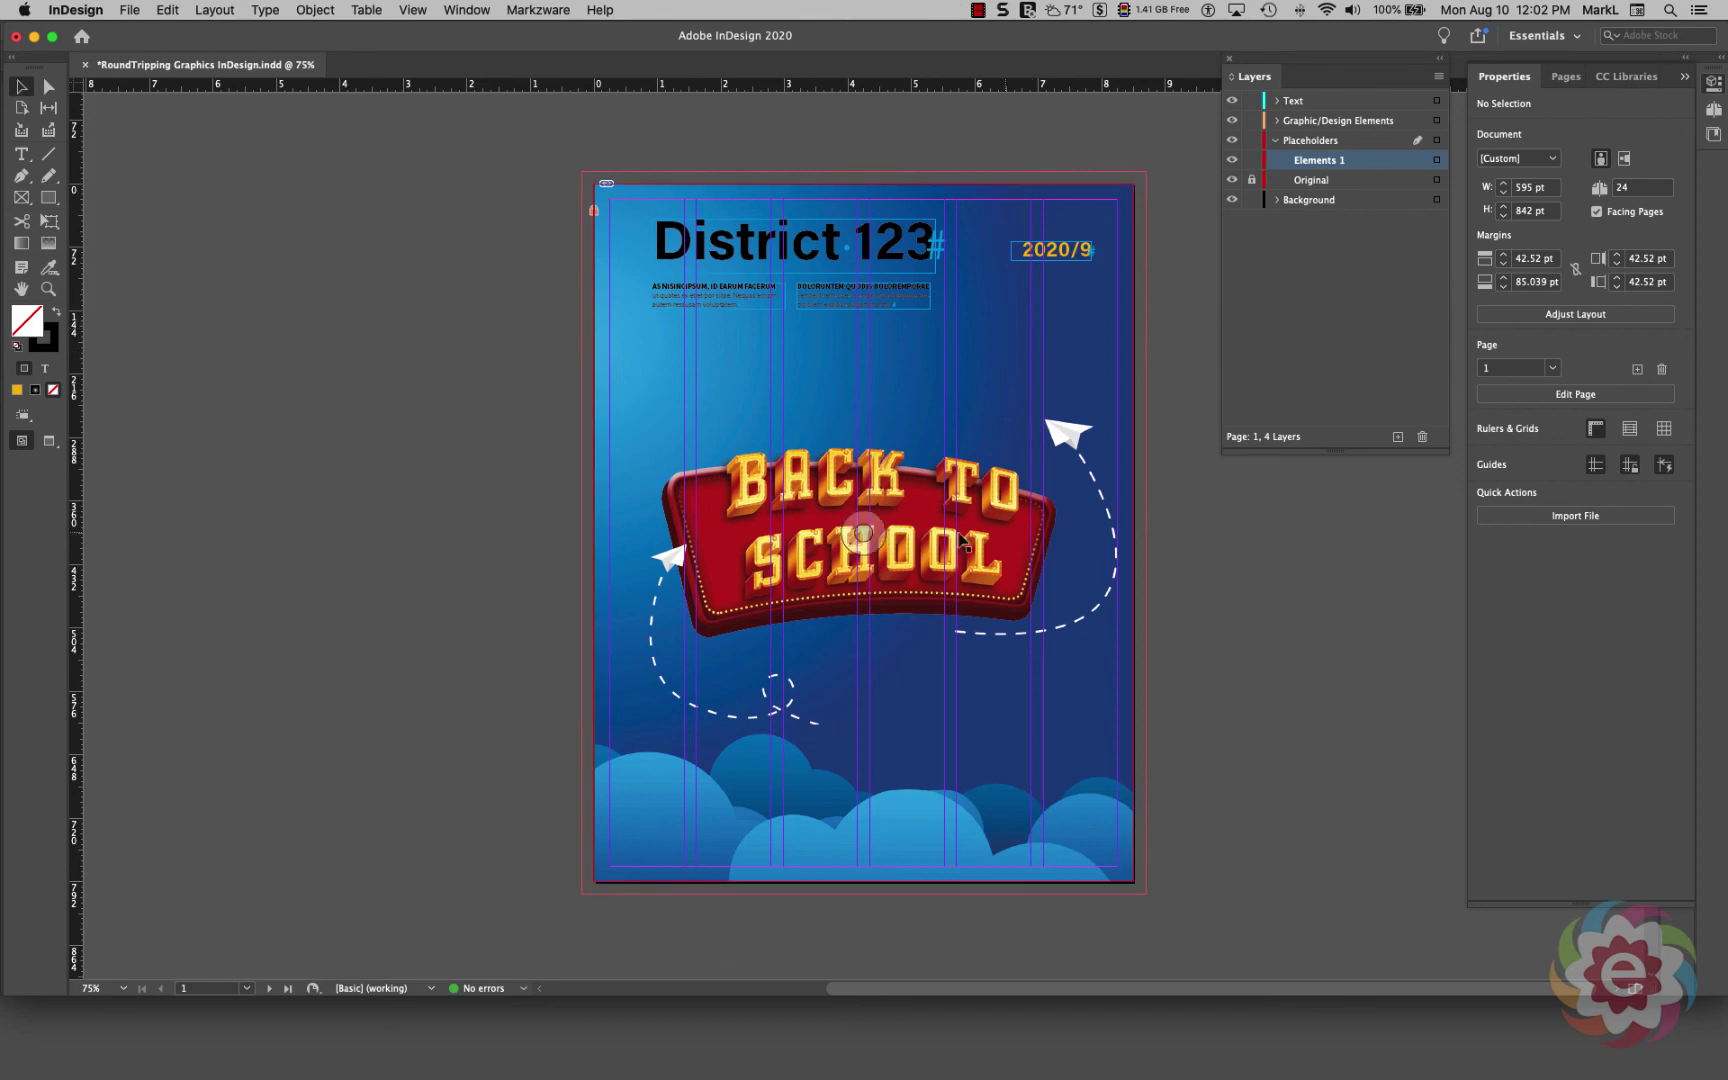
left_click(859, 531)
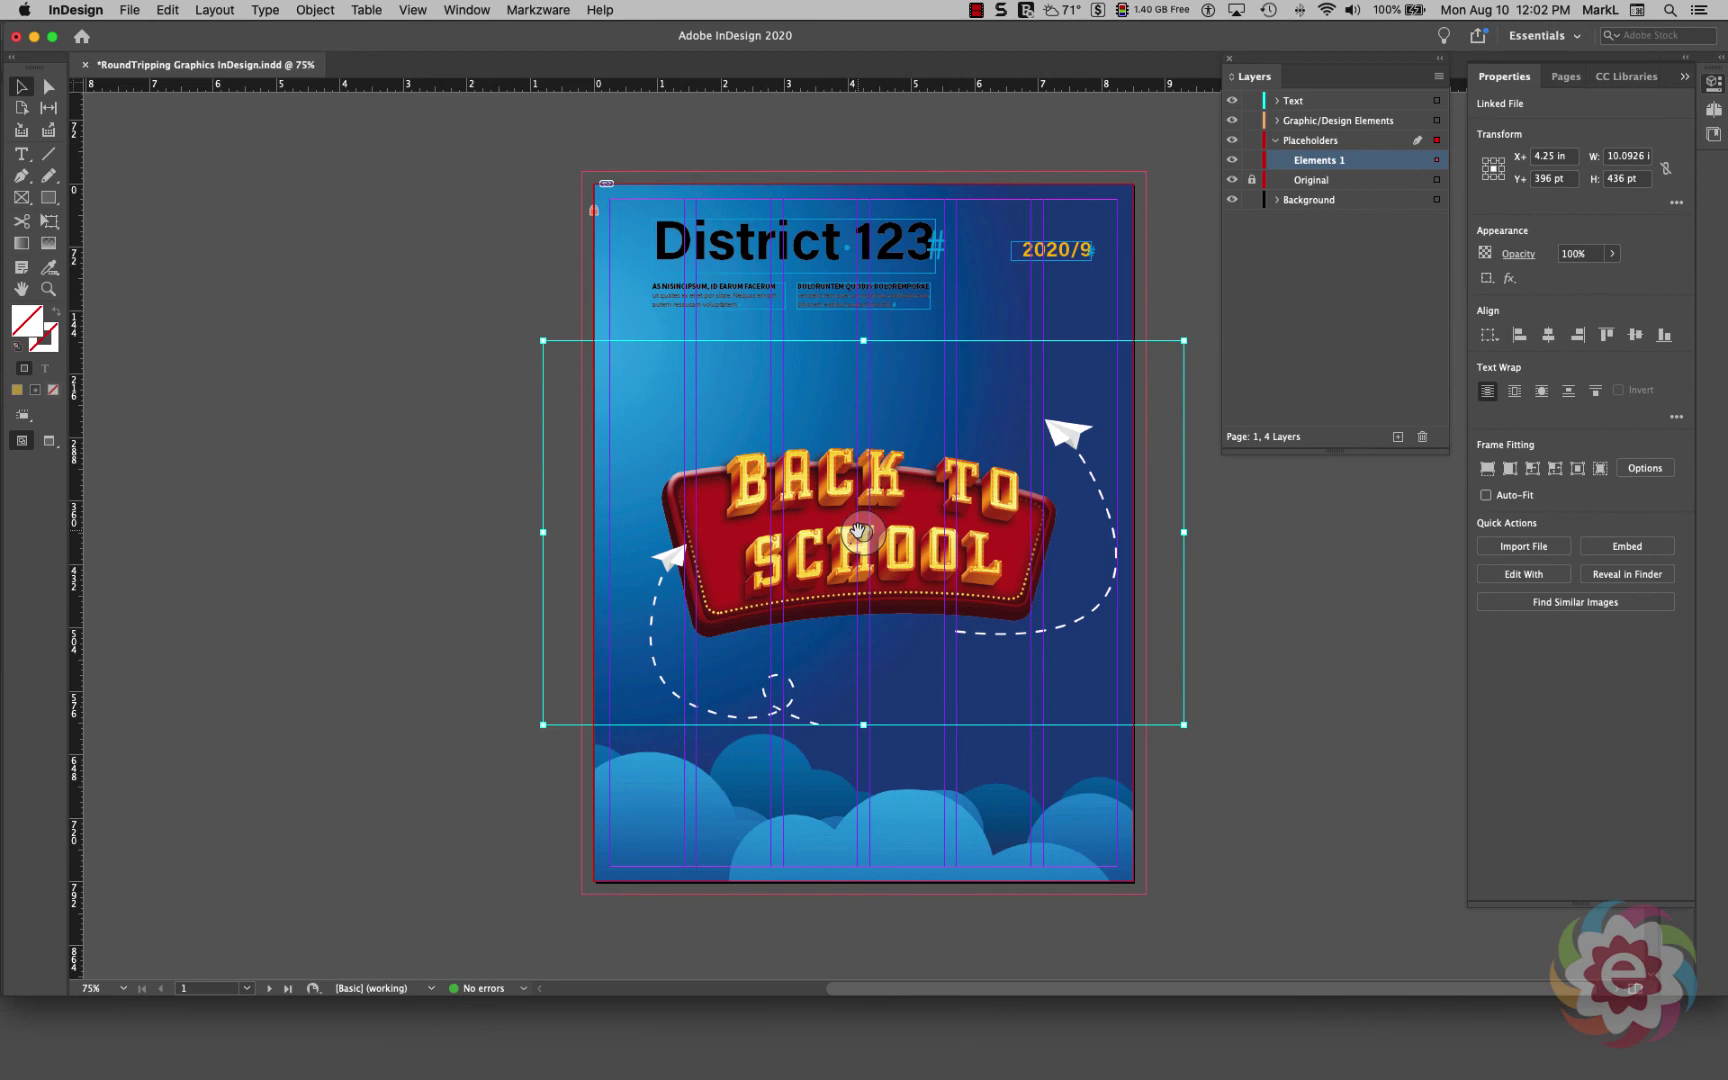
right_click(859, 531)
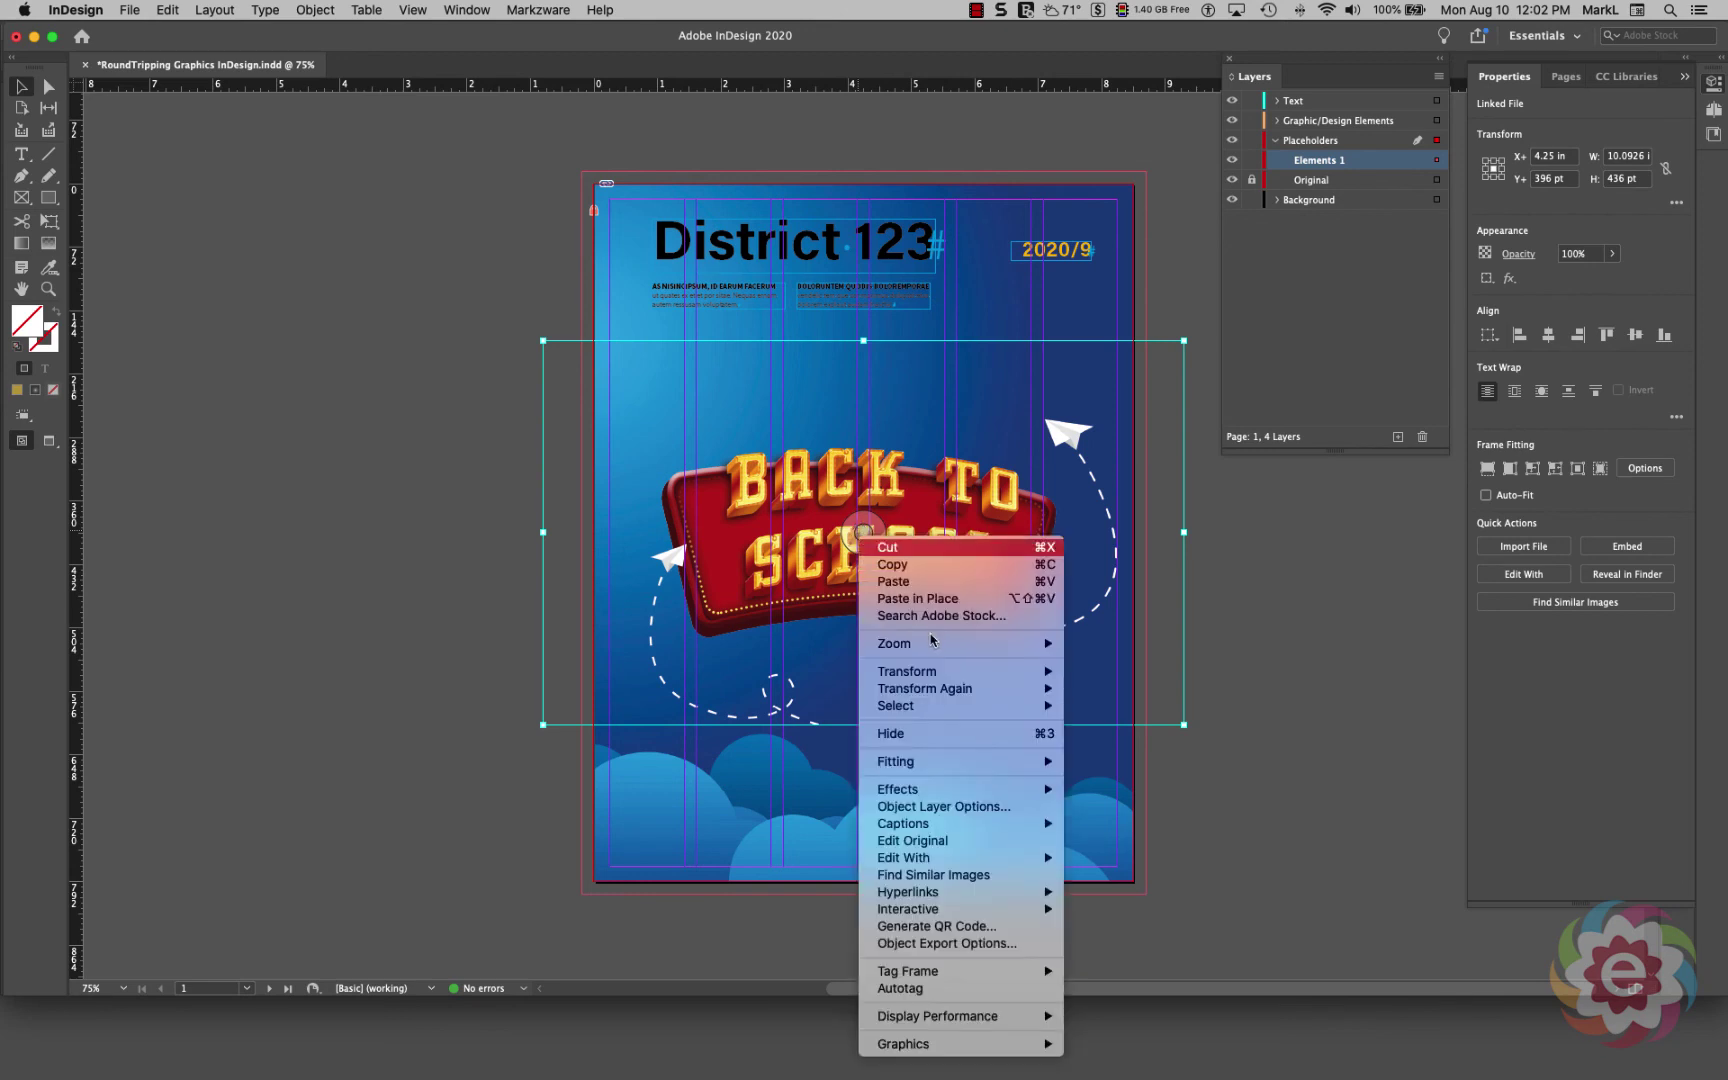
mouse_move(960, 858)
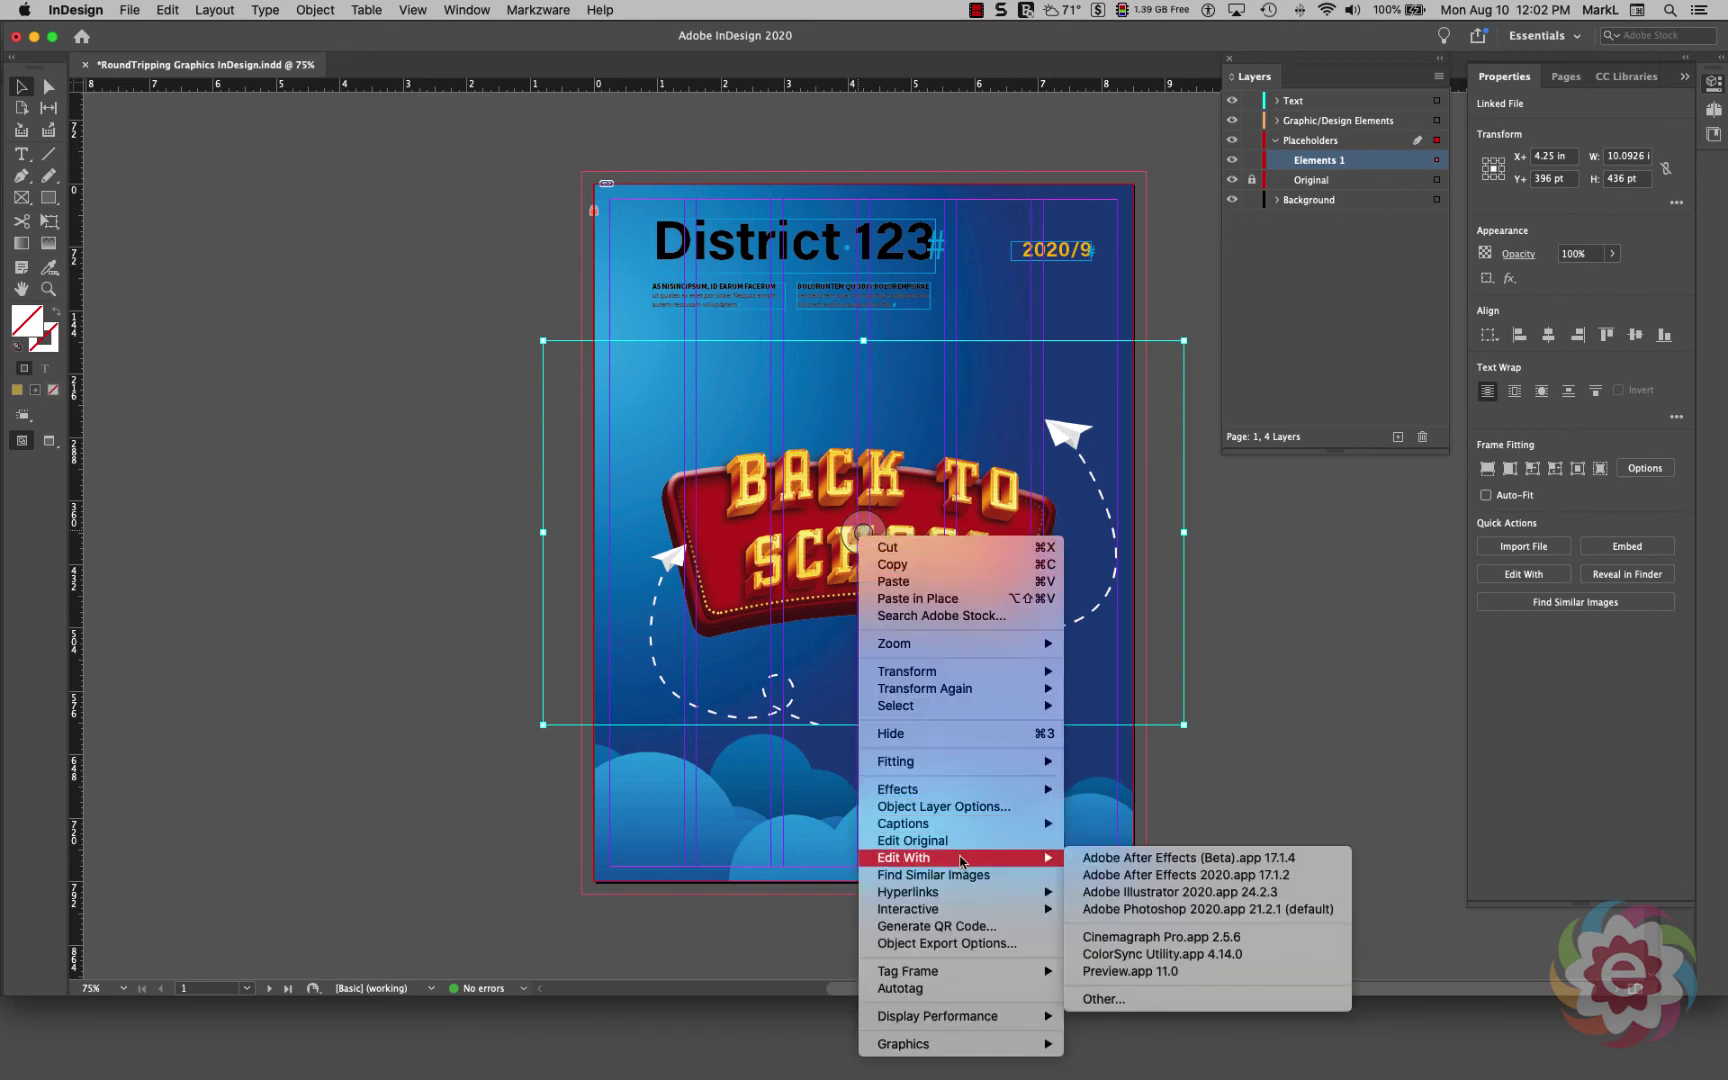
left_click(1175, 912)
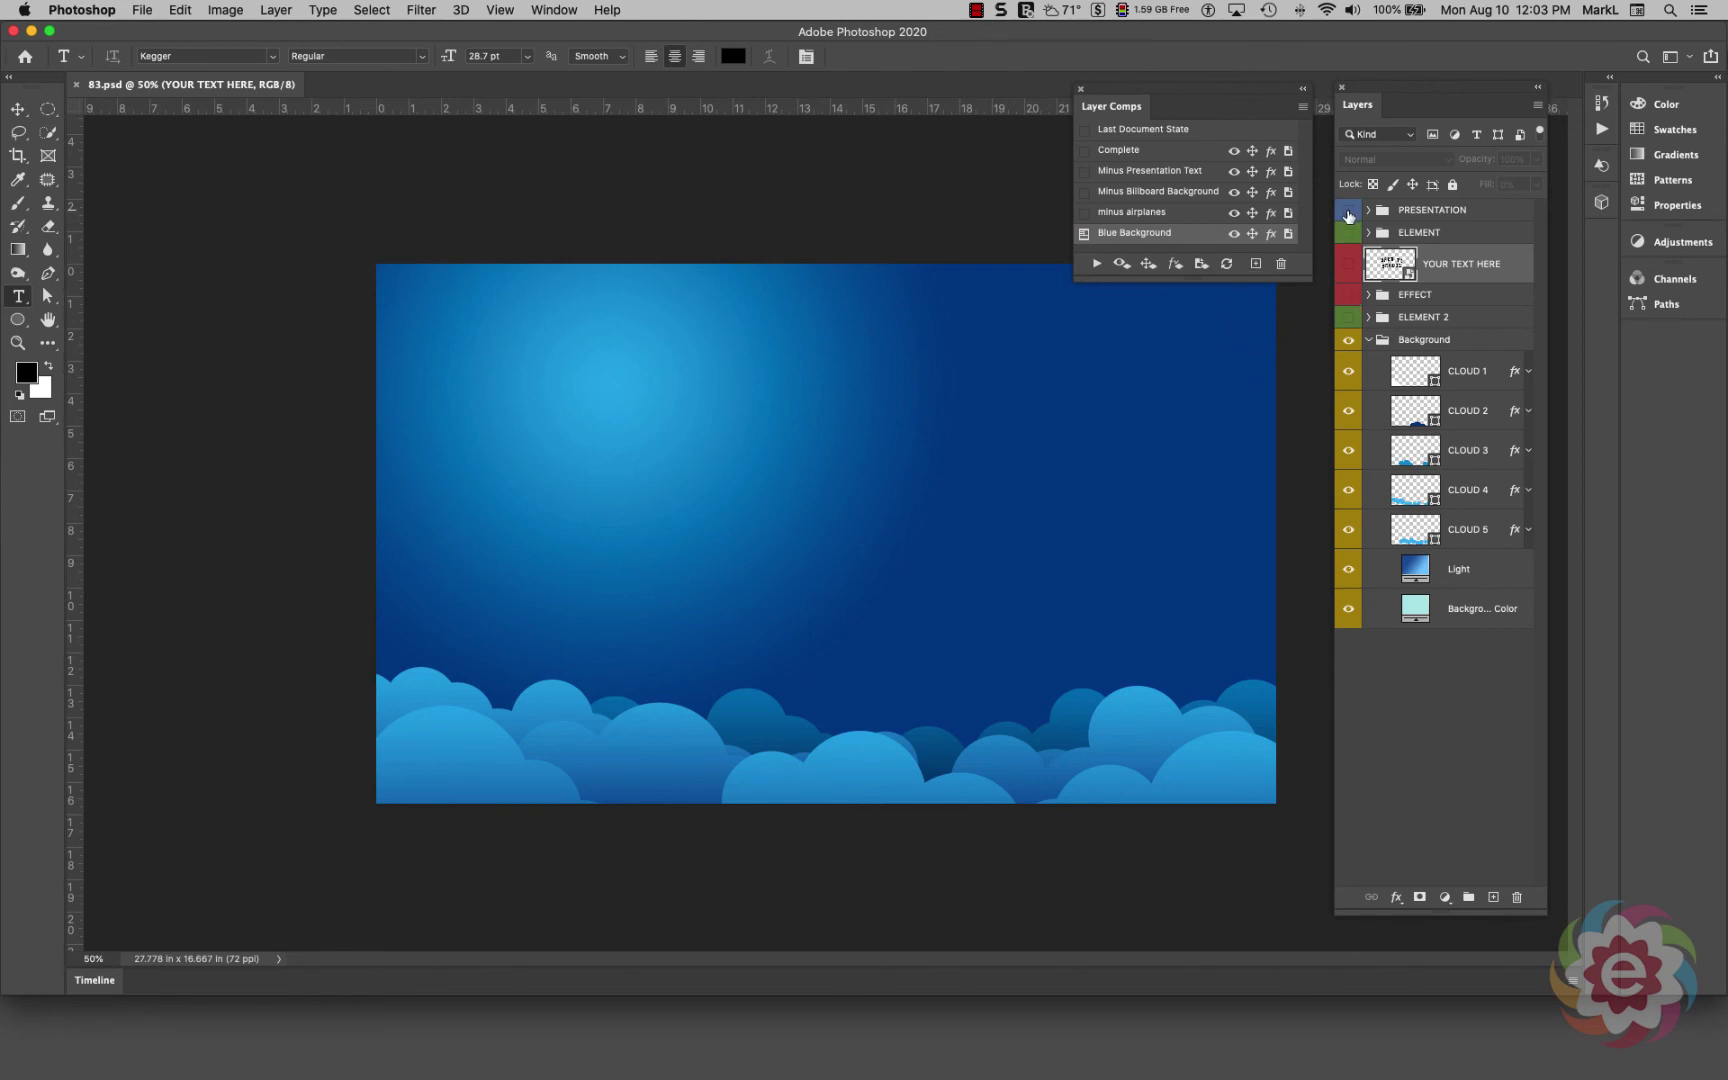
- Make all the hidden layers from PRESENTATION down to ELEMENT 2 visible and switch to the Move tool
left_click_drag(1348, 212, 1346, 322)
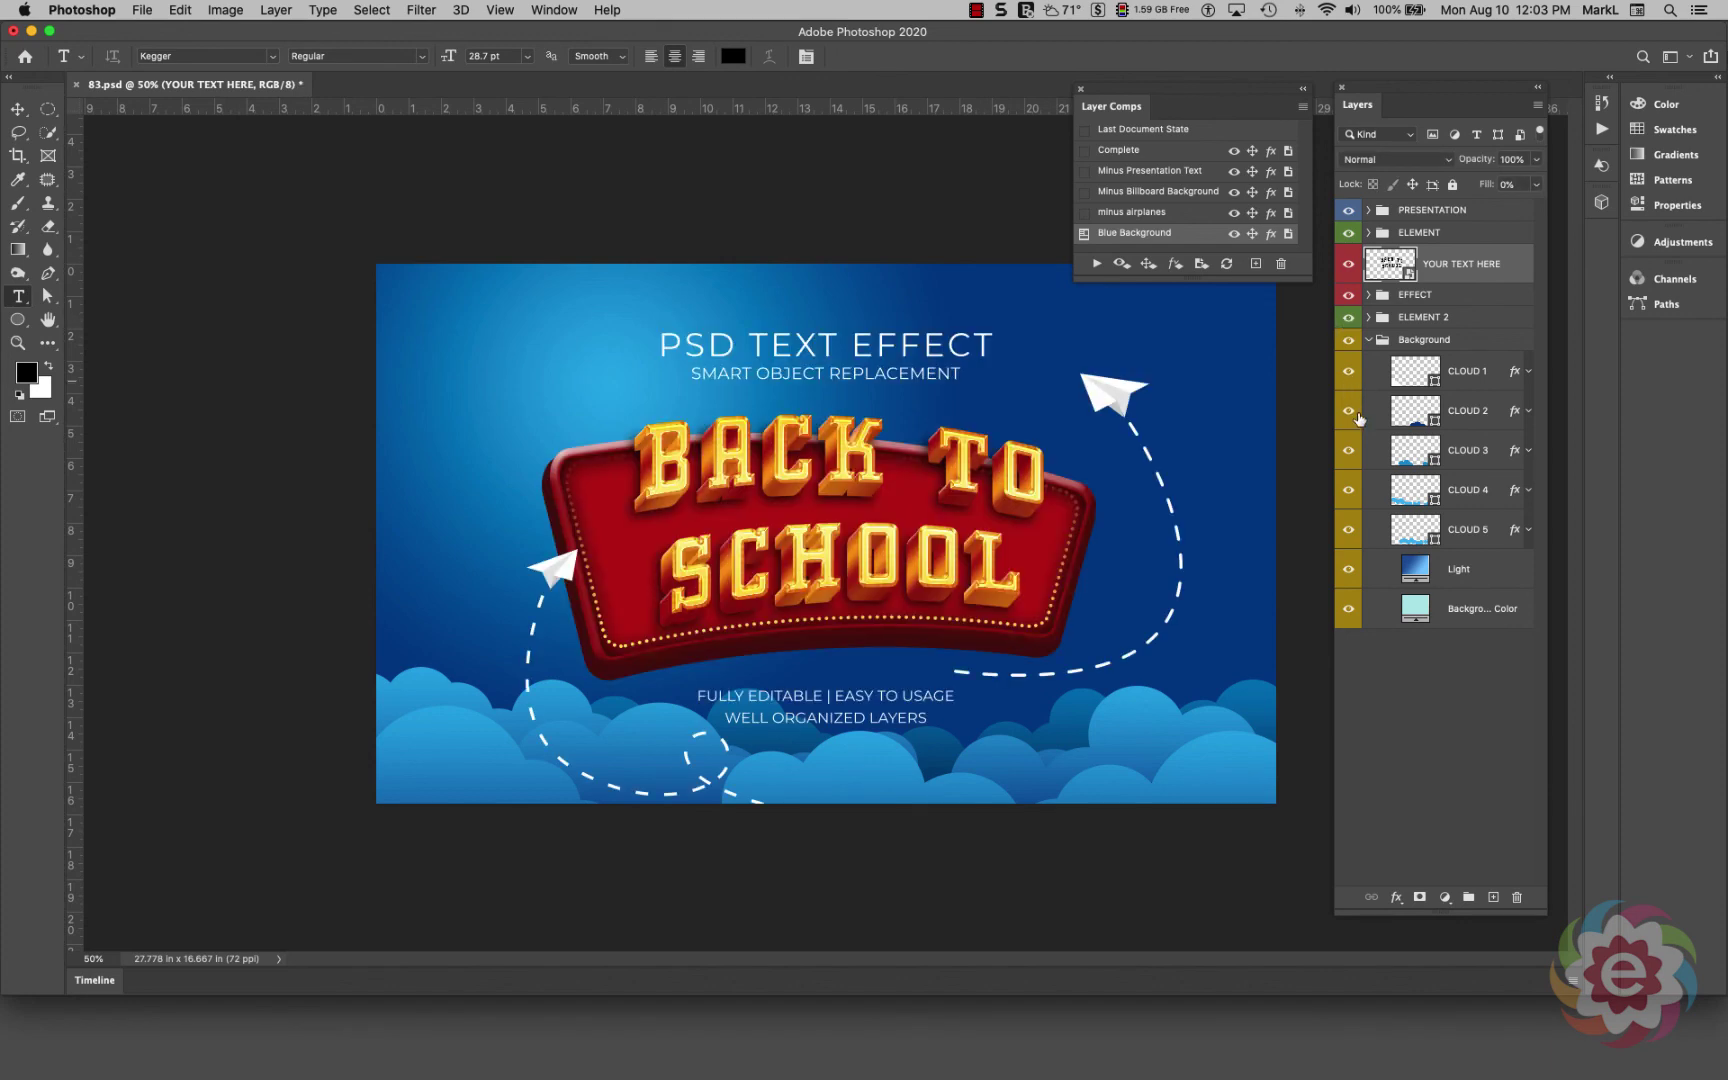
key("v")
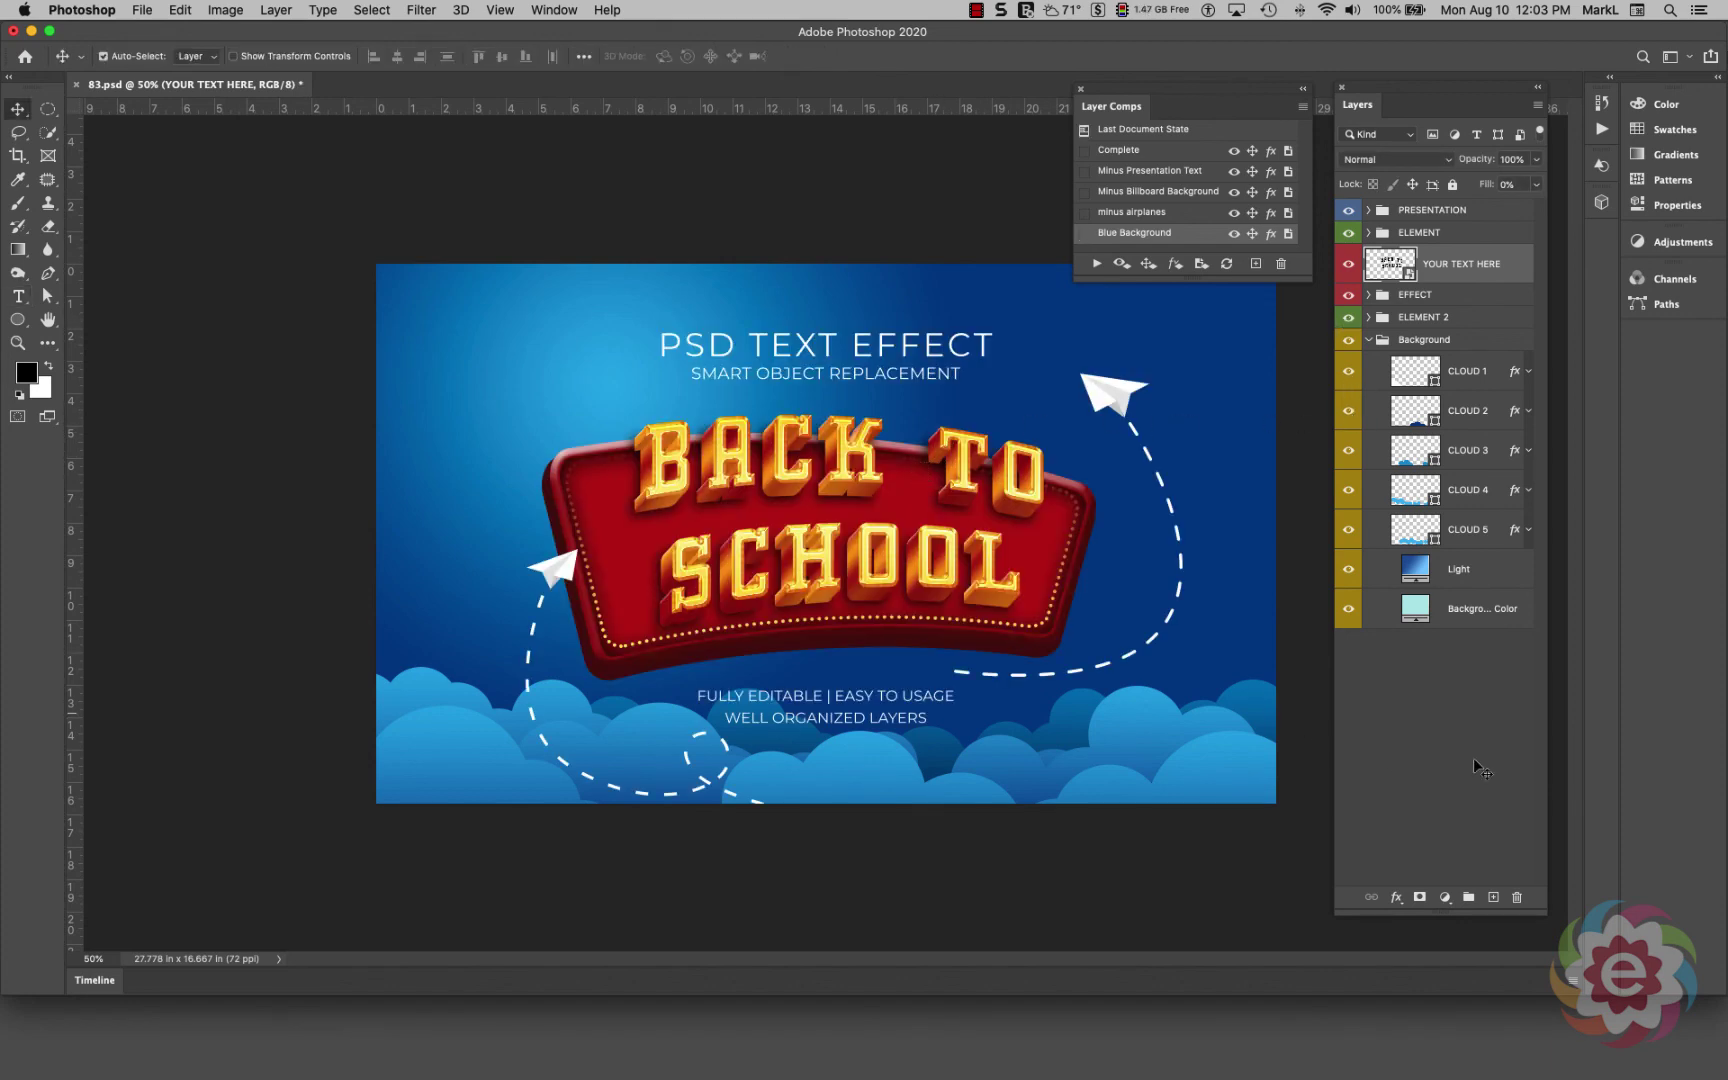
- Open the YOUR TEXT HERE smart object, add a question mark after SCHOOL, and save and close it
double_click(1411, 278)
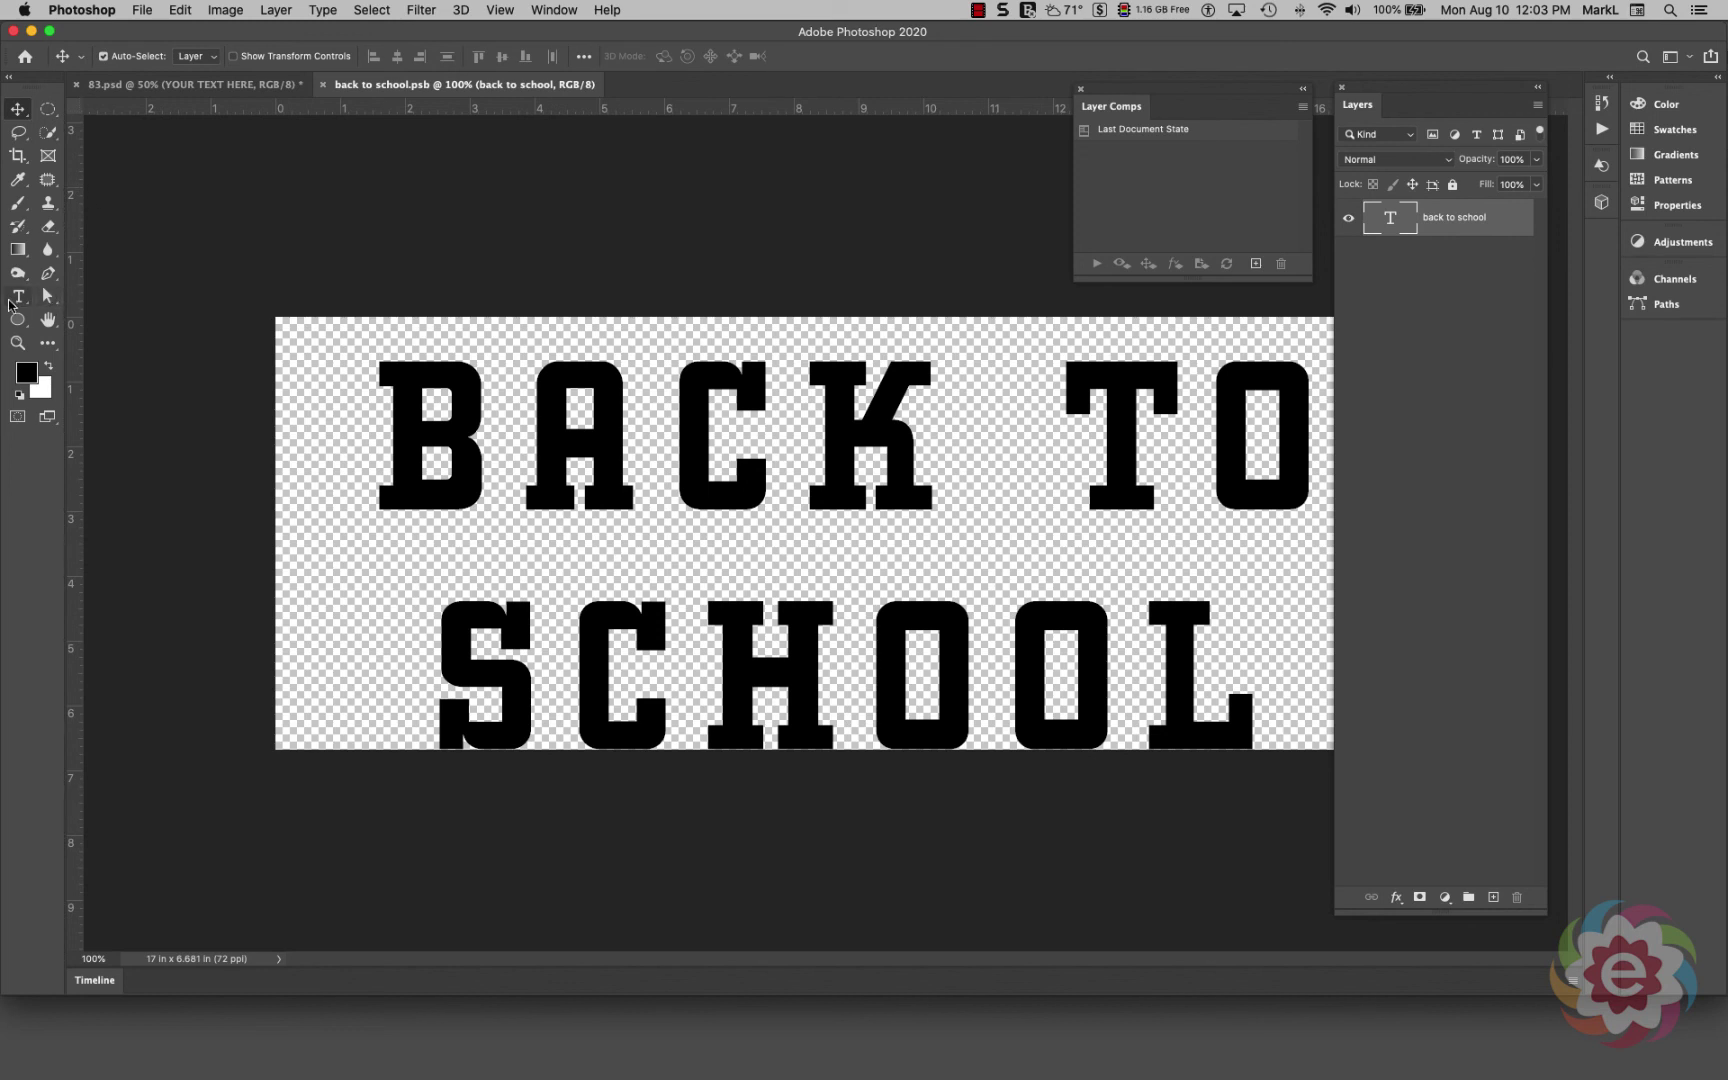
left_click(18, 297)
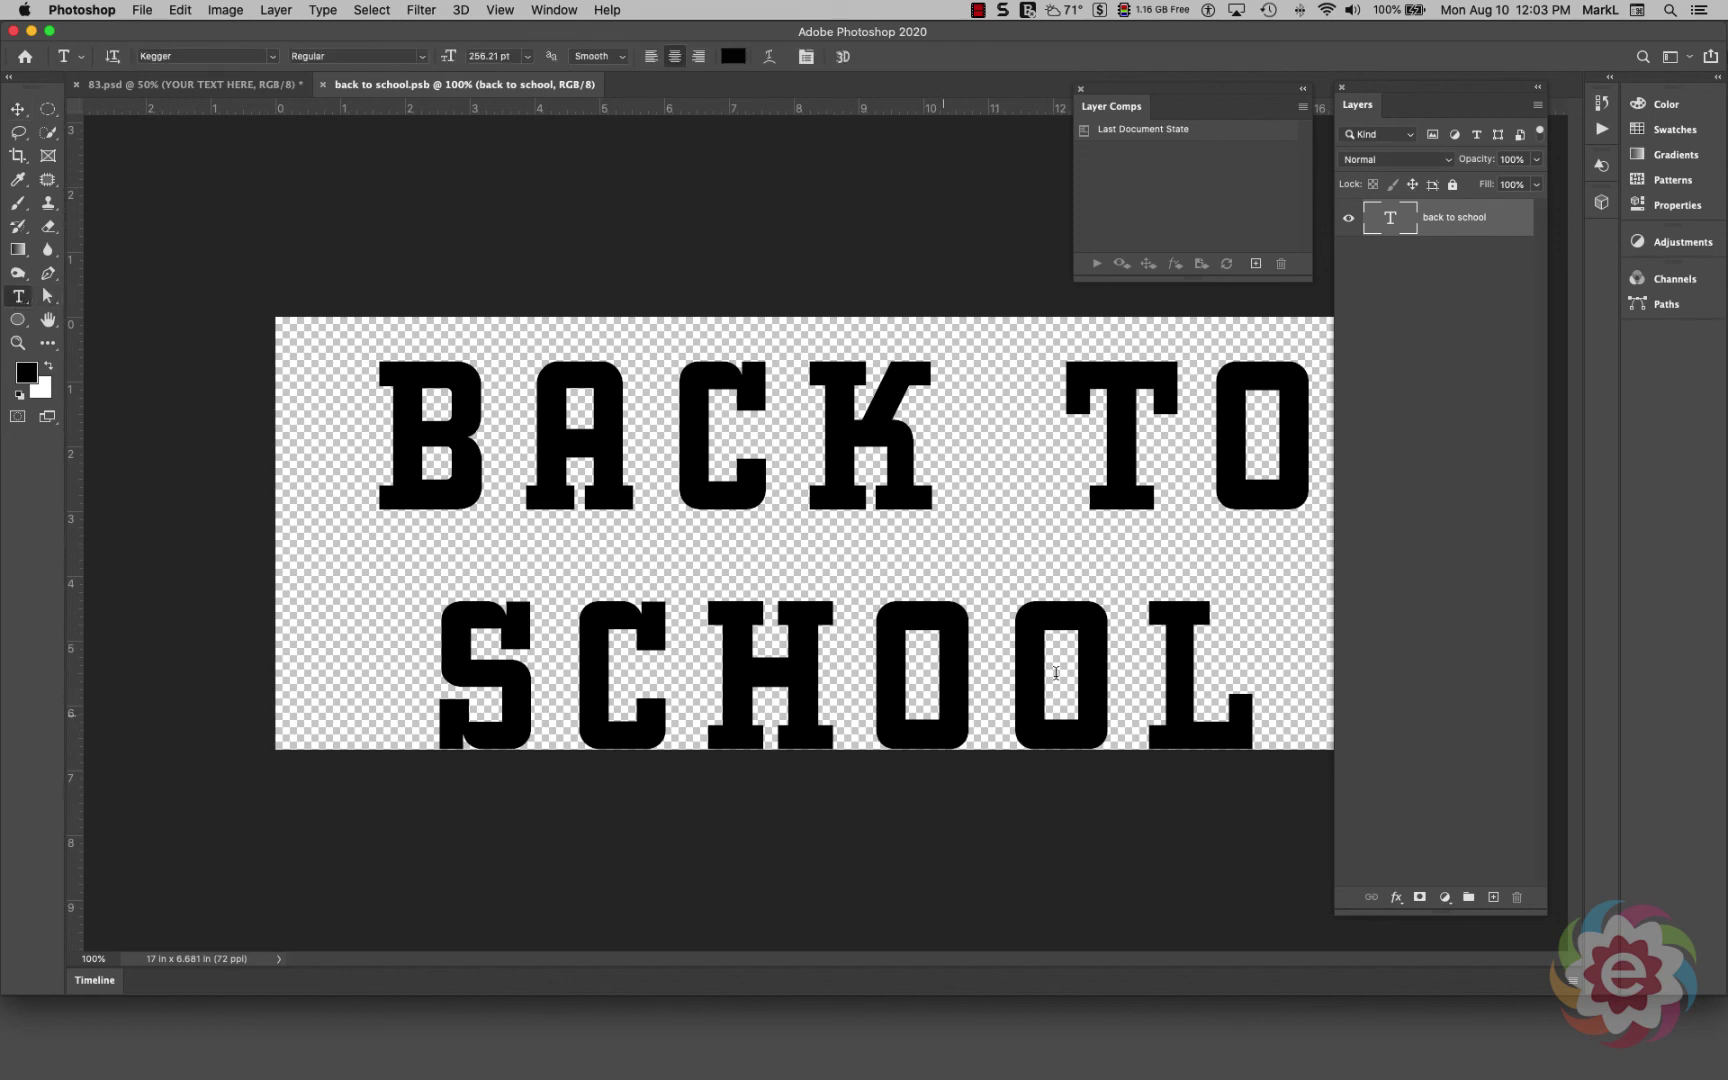
left_click(1188, 661)
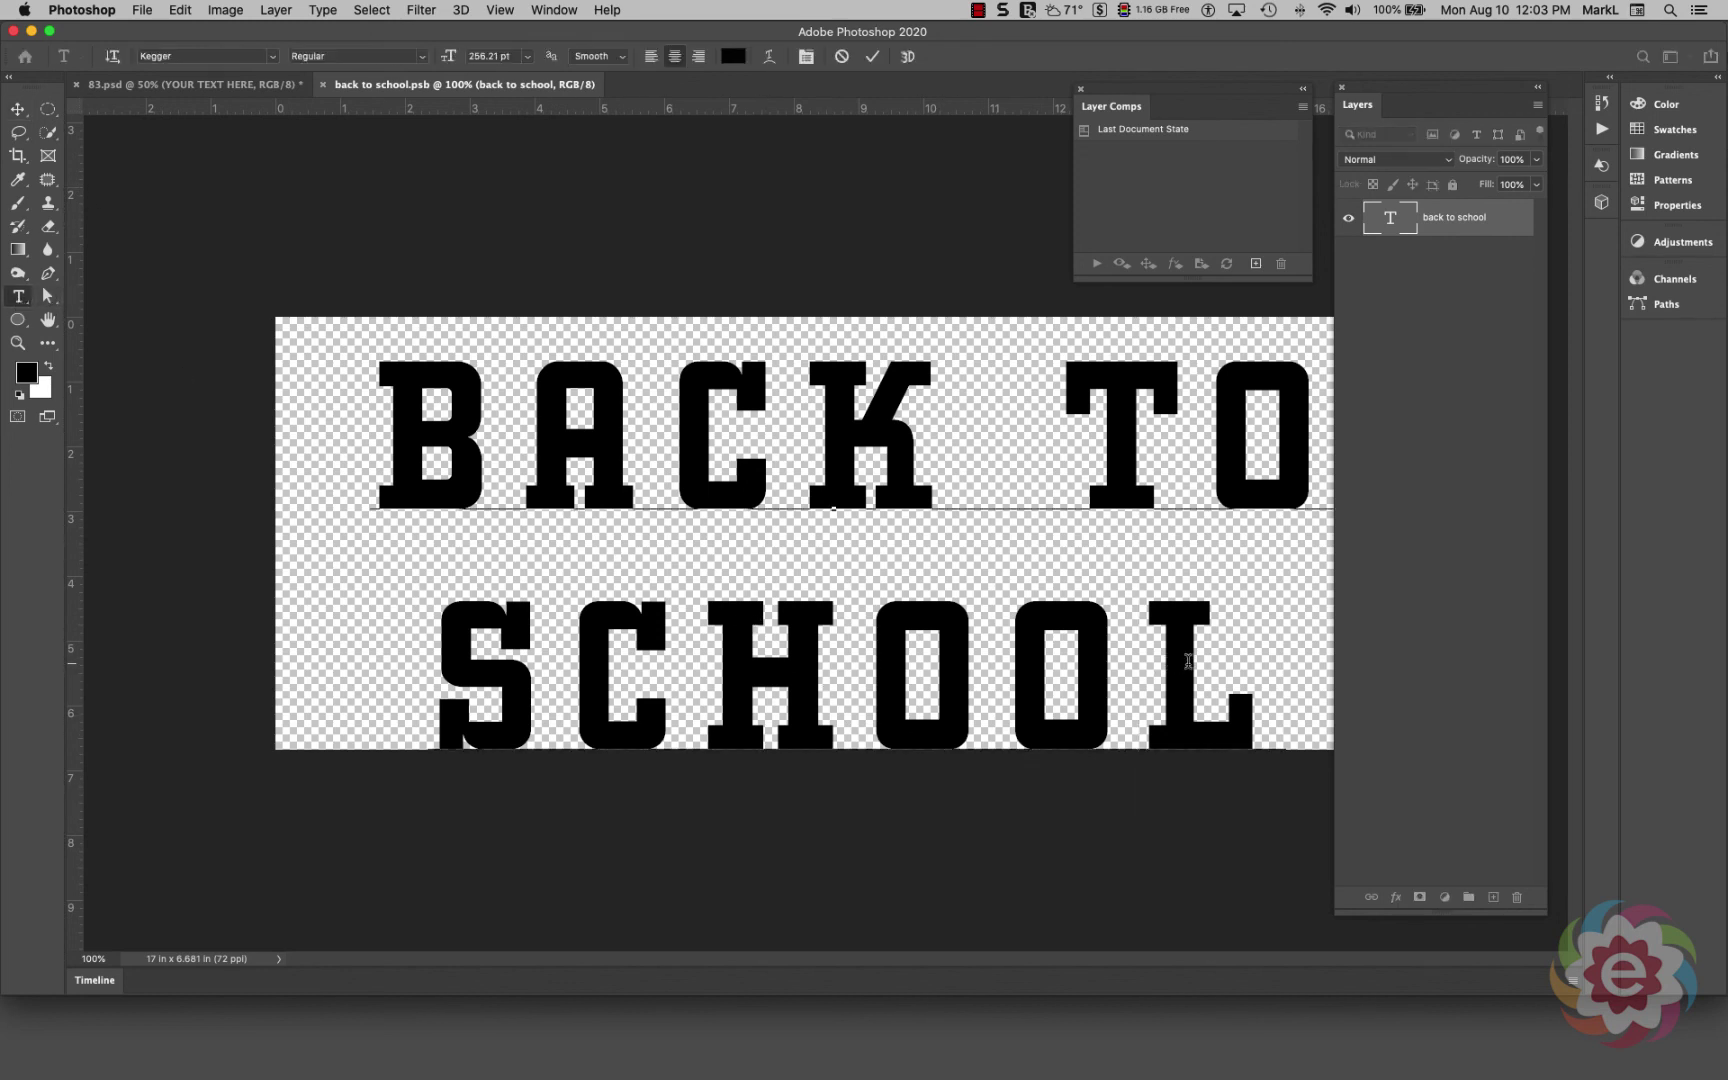
key("Right")
type("?")
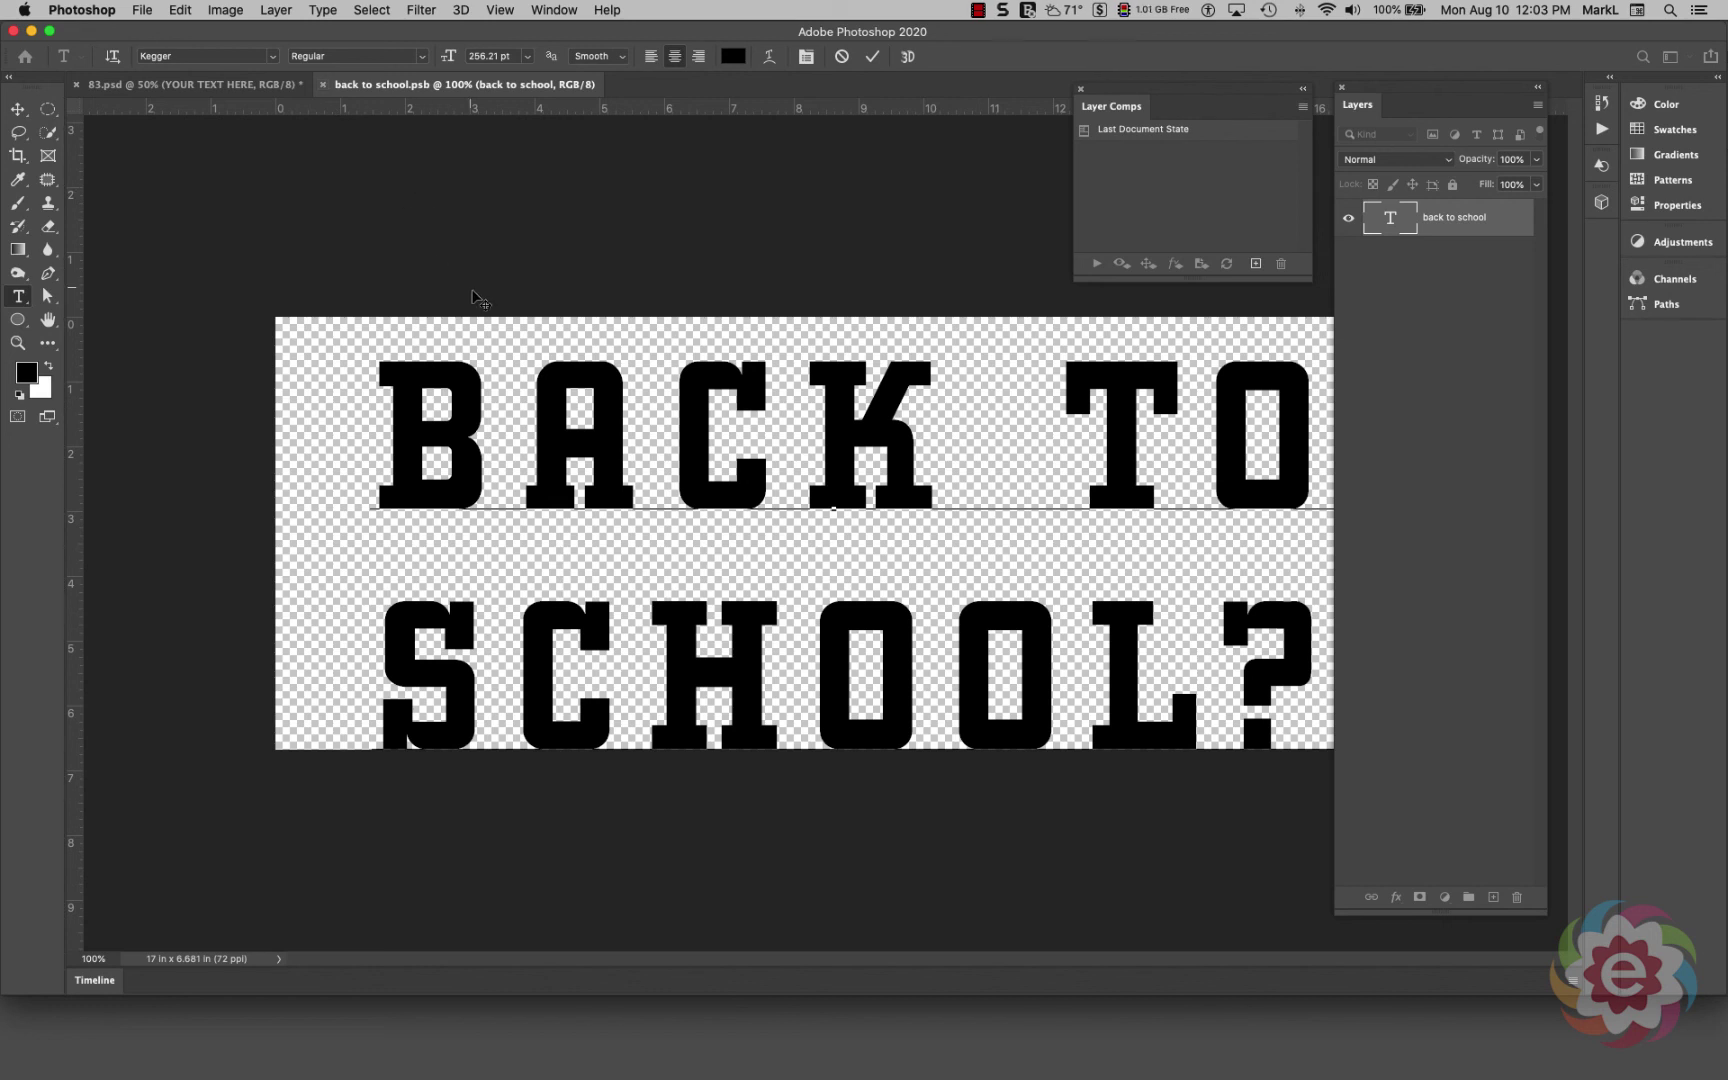
key("super+s")
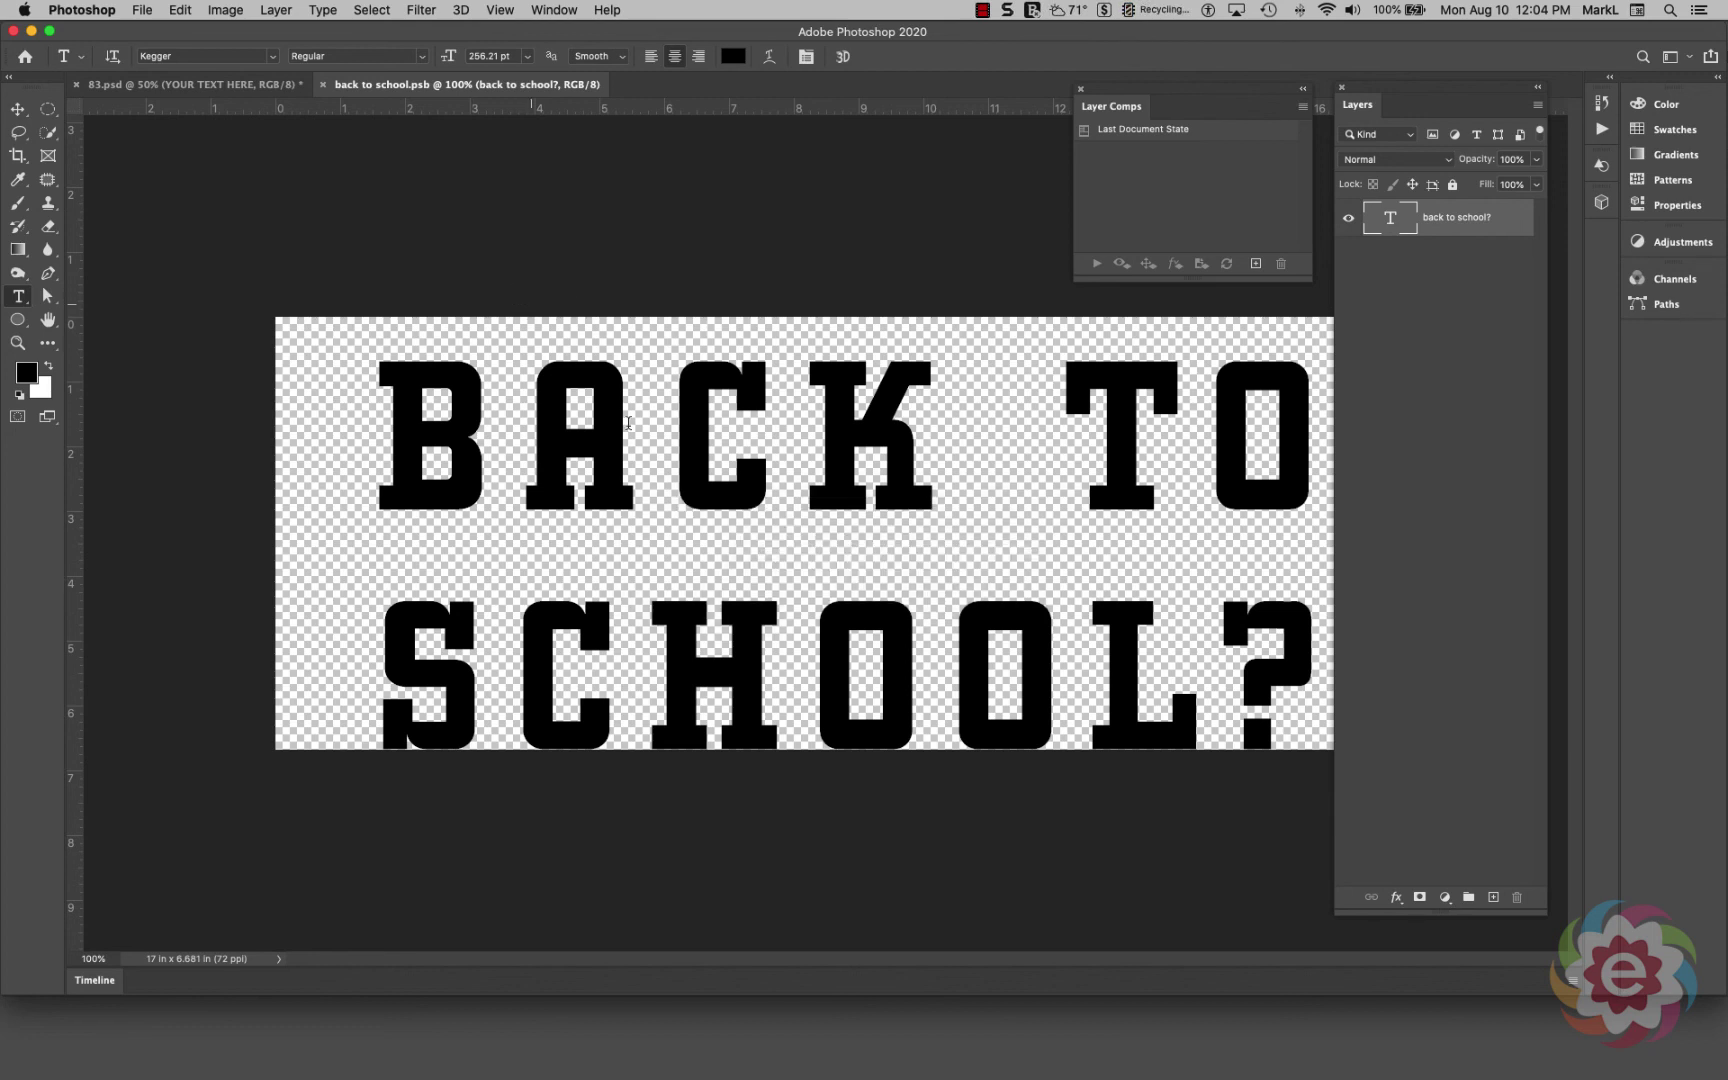
left_click(322, 86)
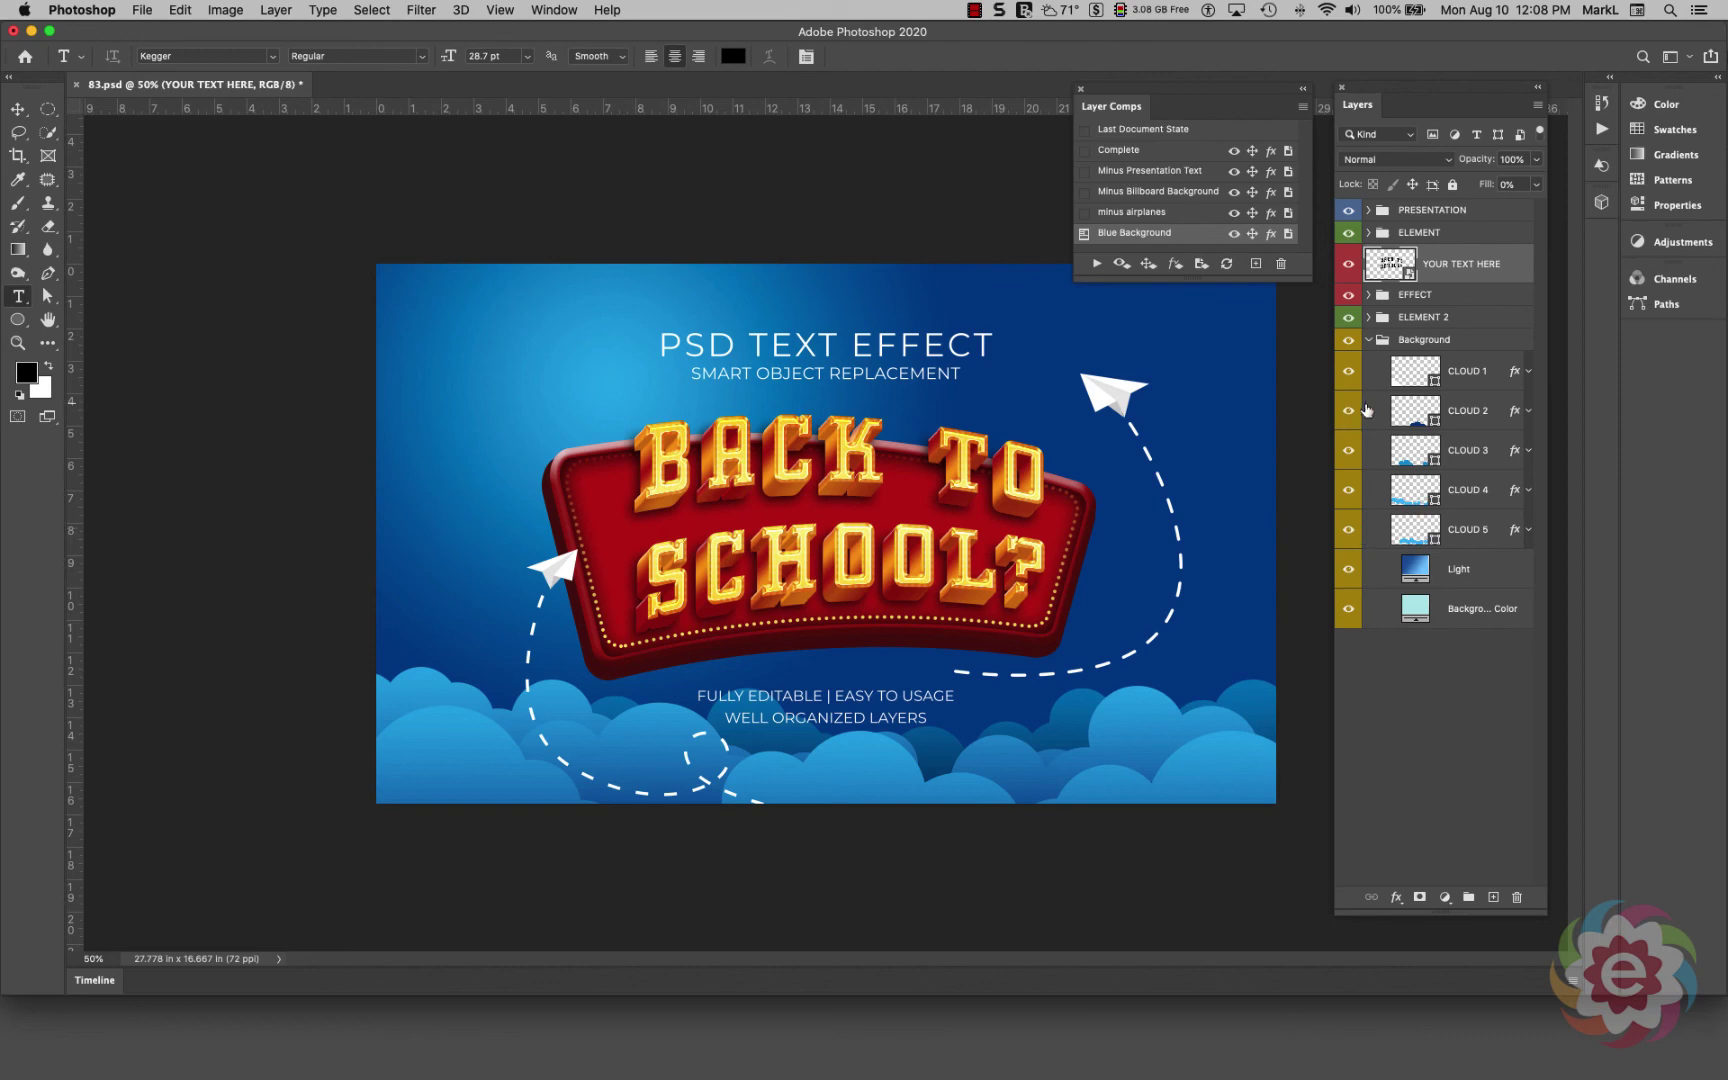
- Collapse and hide the Background group, save 83.psd and switch back to the InDesign document
left_click(1368, 340)
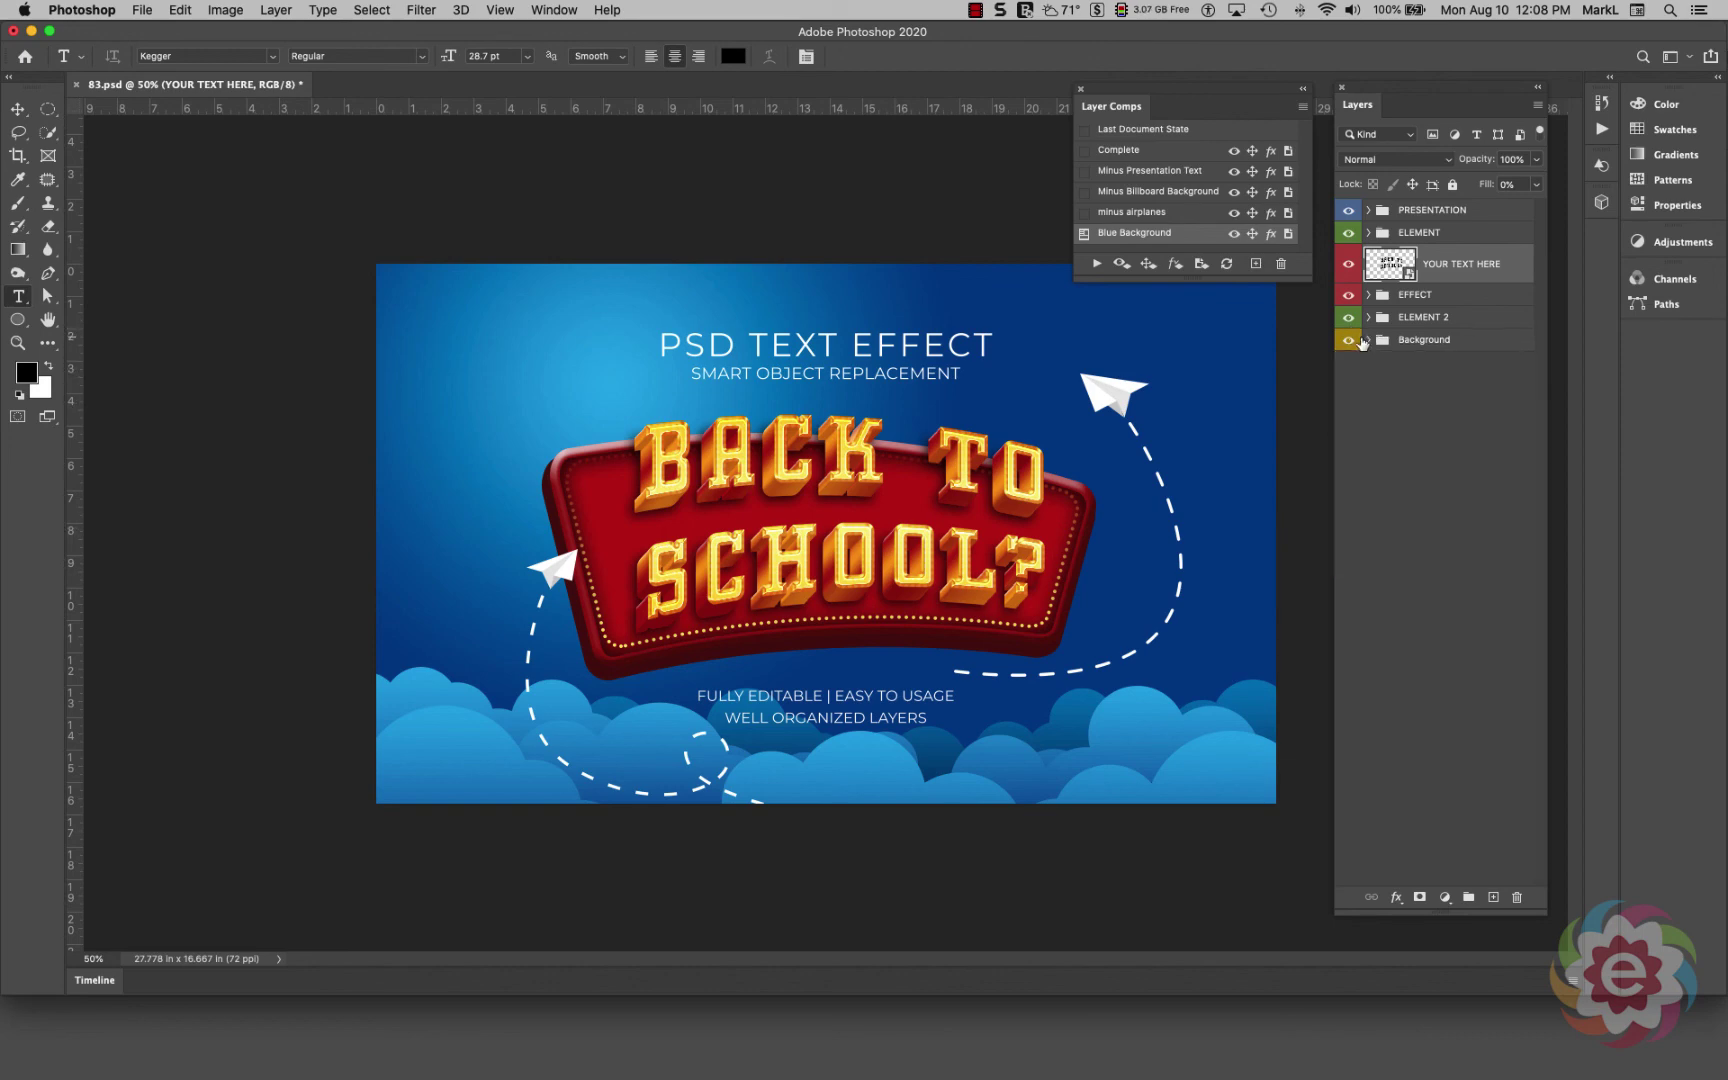
left_click(1349, 342)
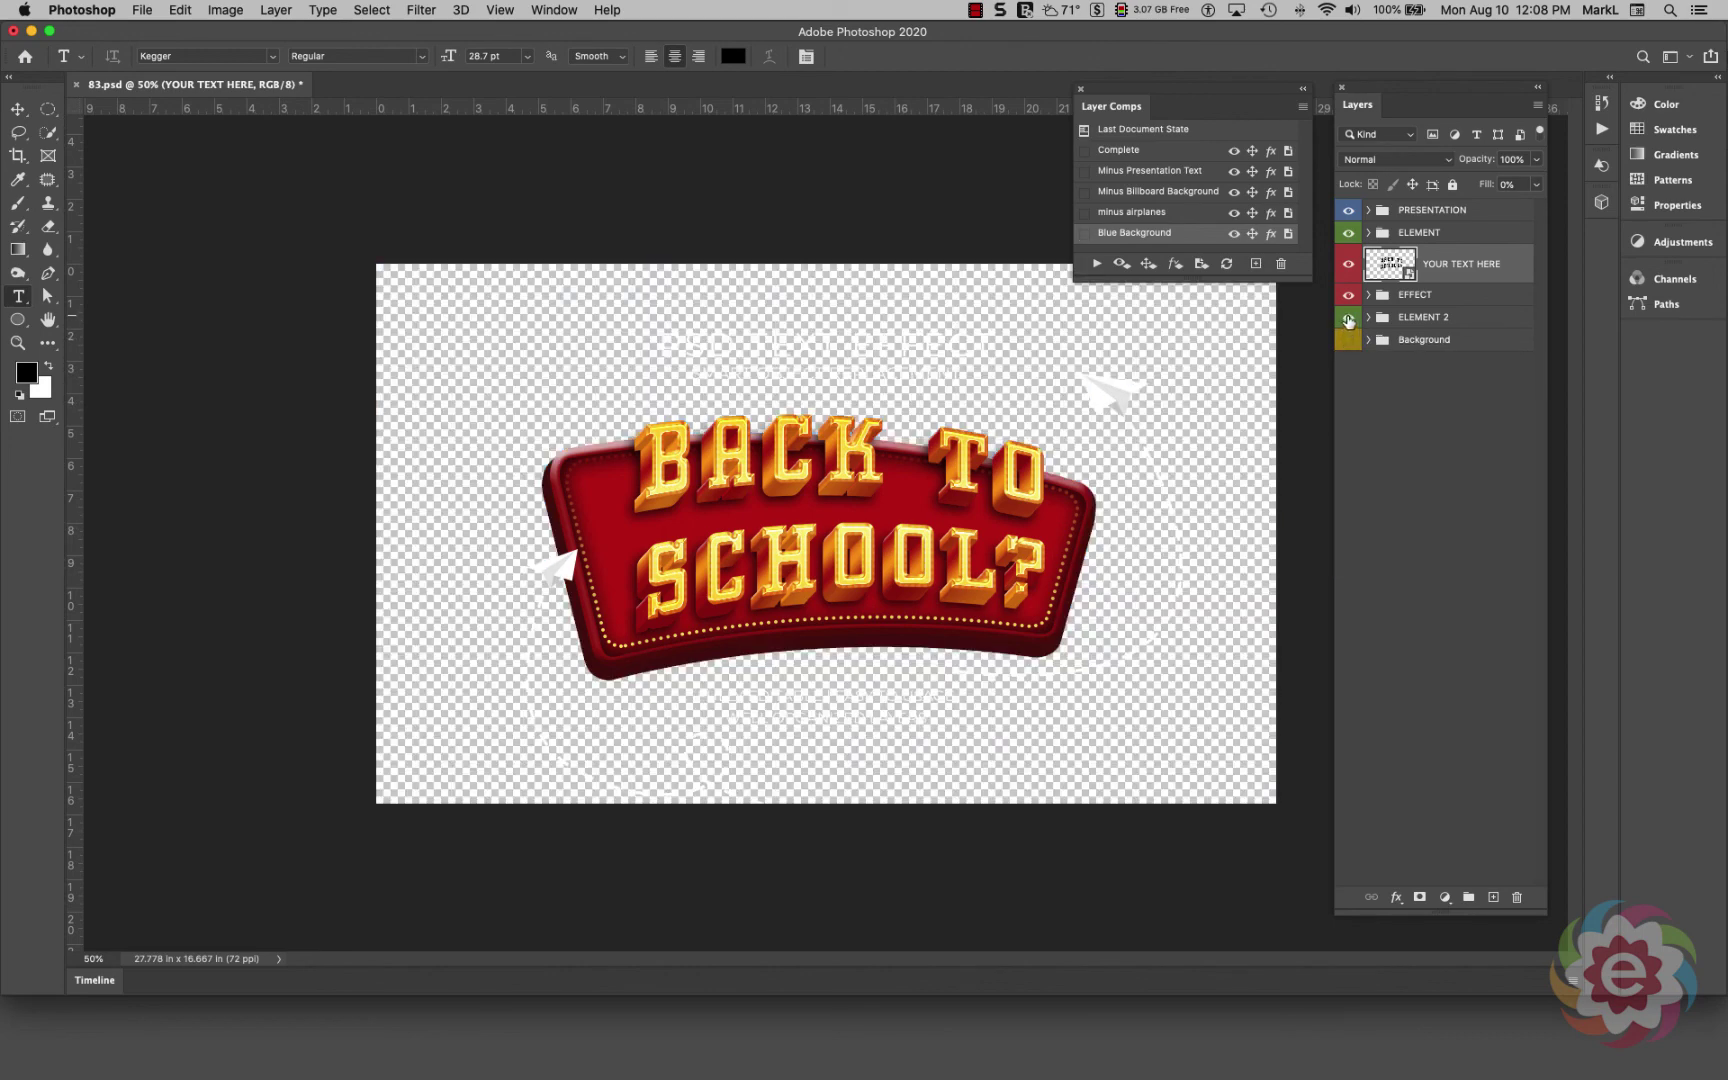
left_click(1348, 318)
left_click(1348, 318)
key("super+s")
key("super+Tab")
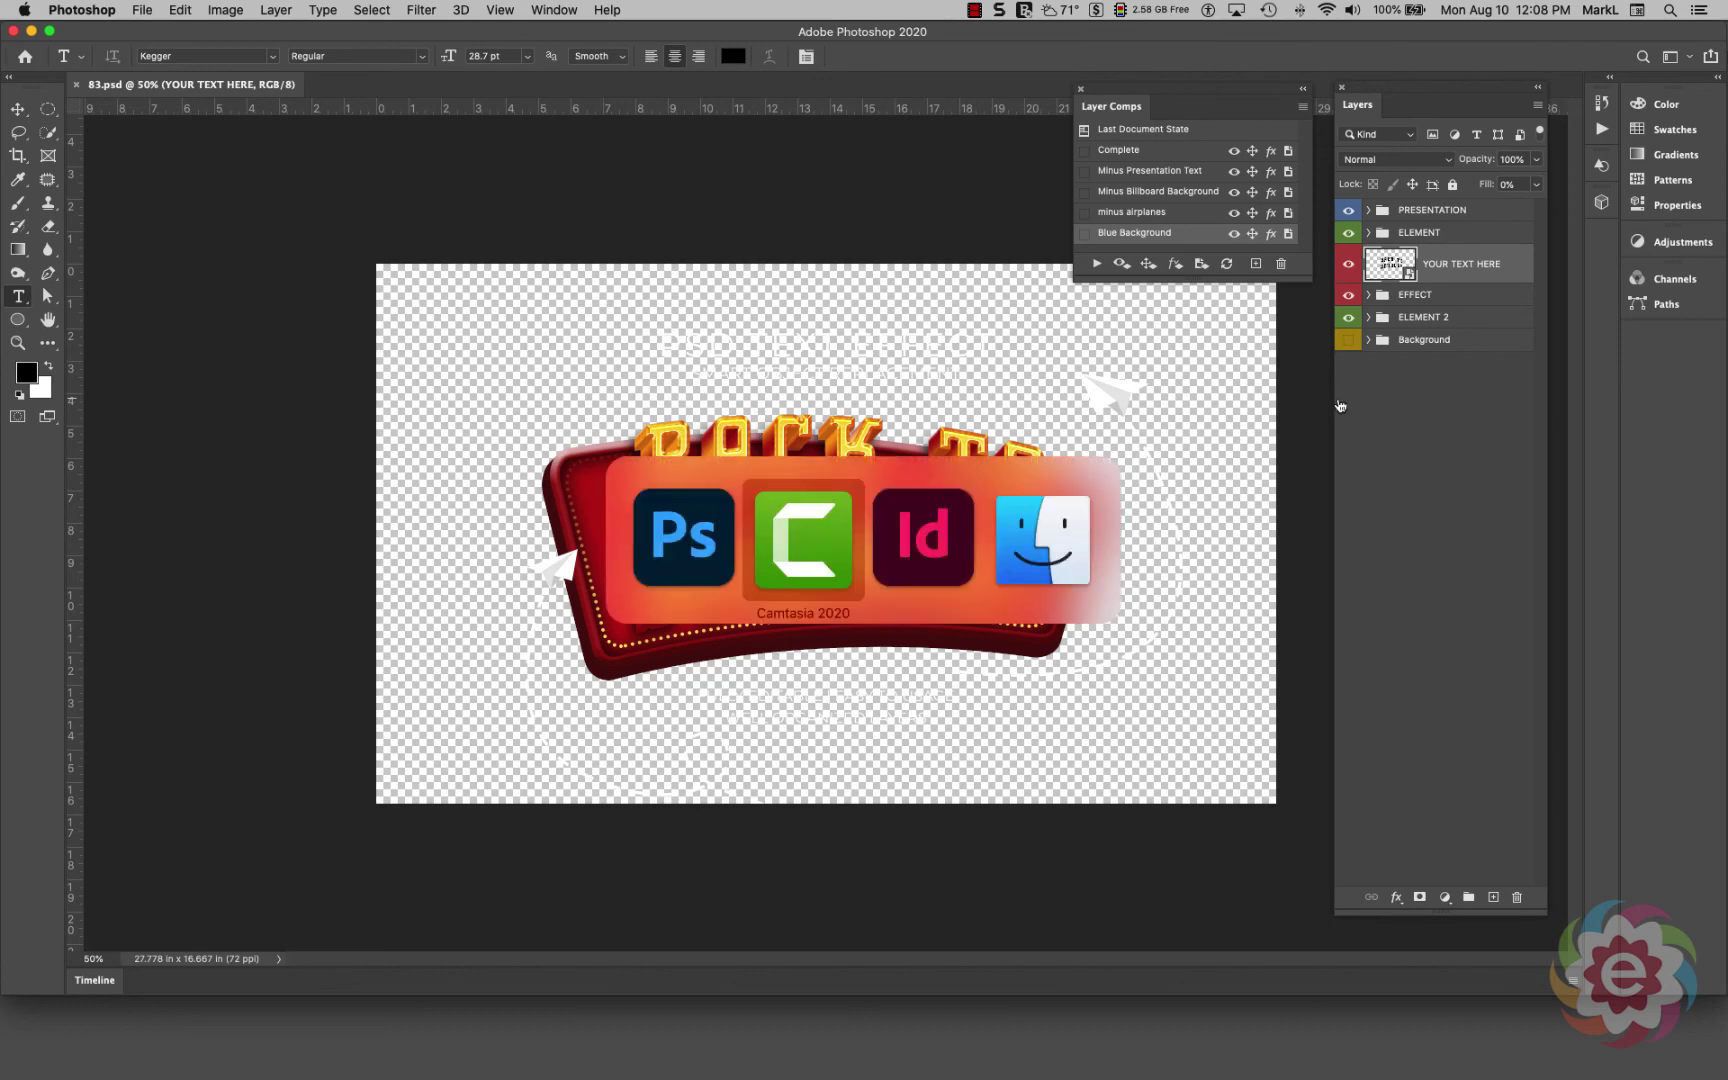
key("super+Tab")
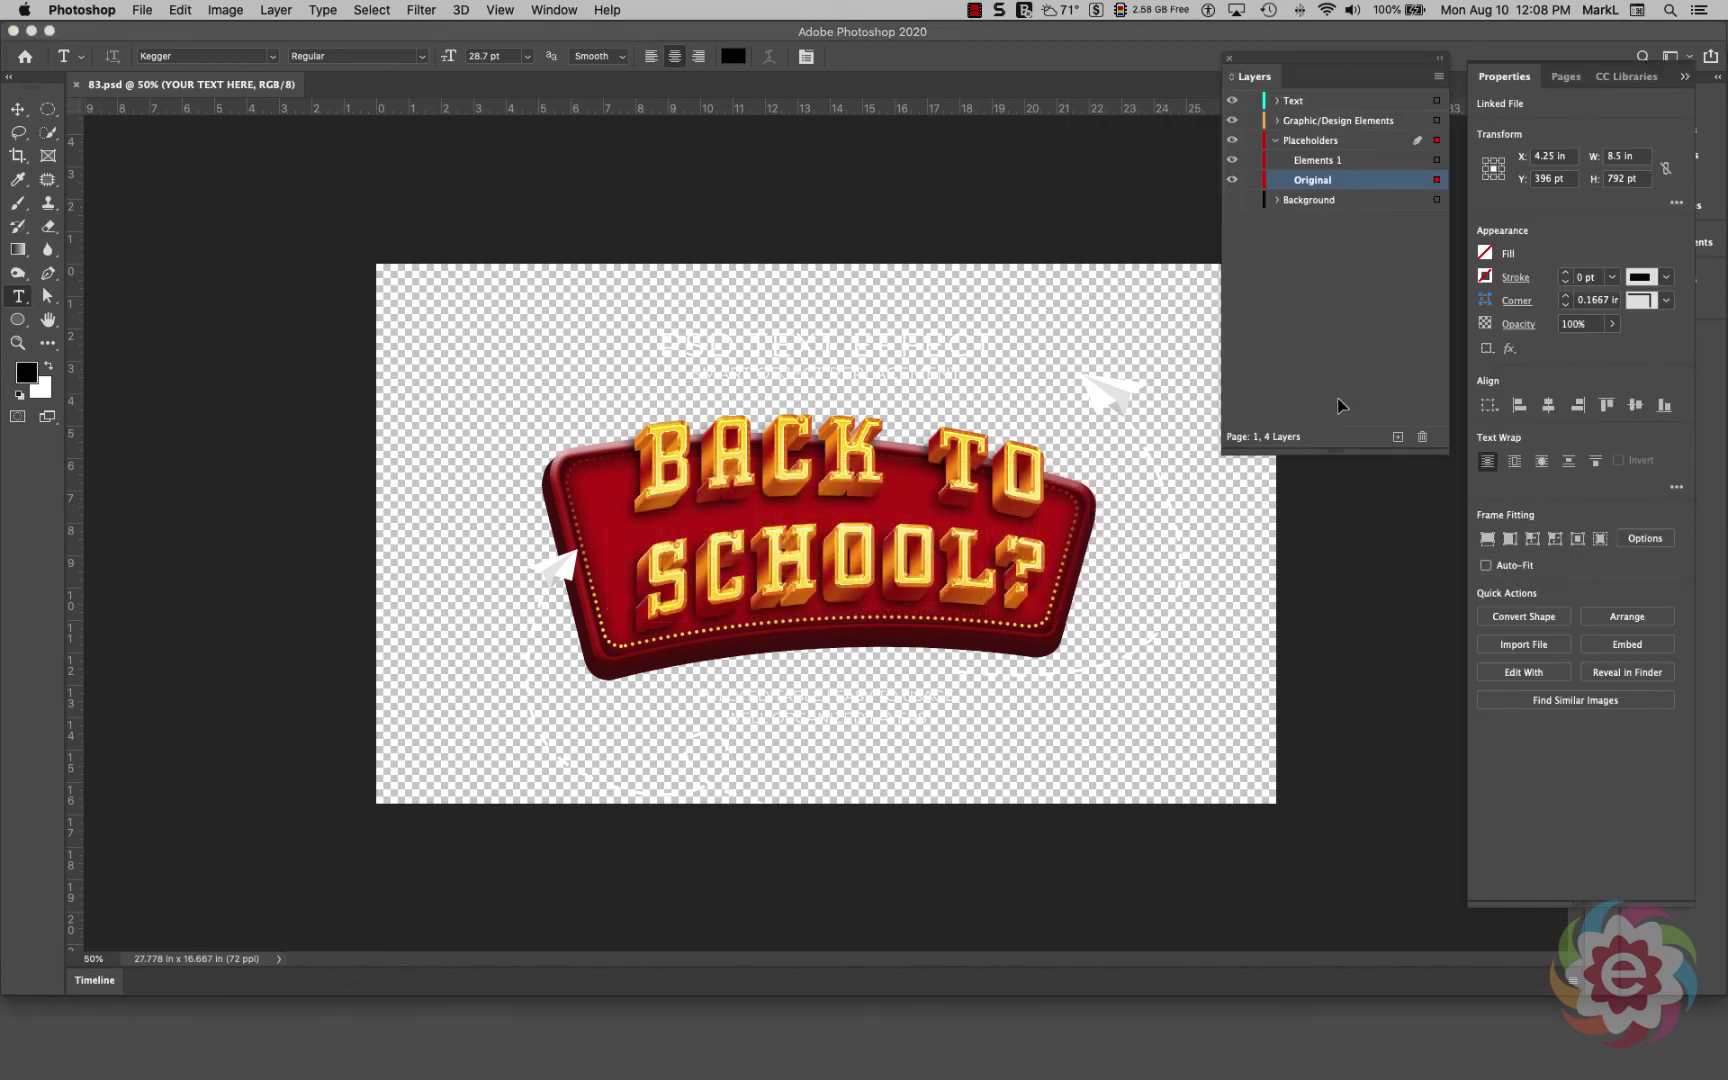